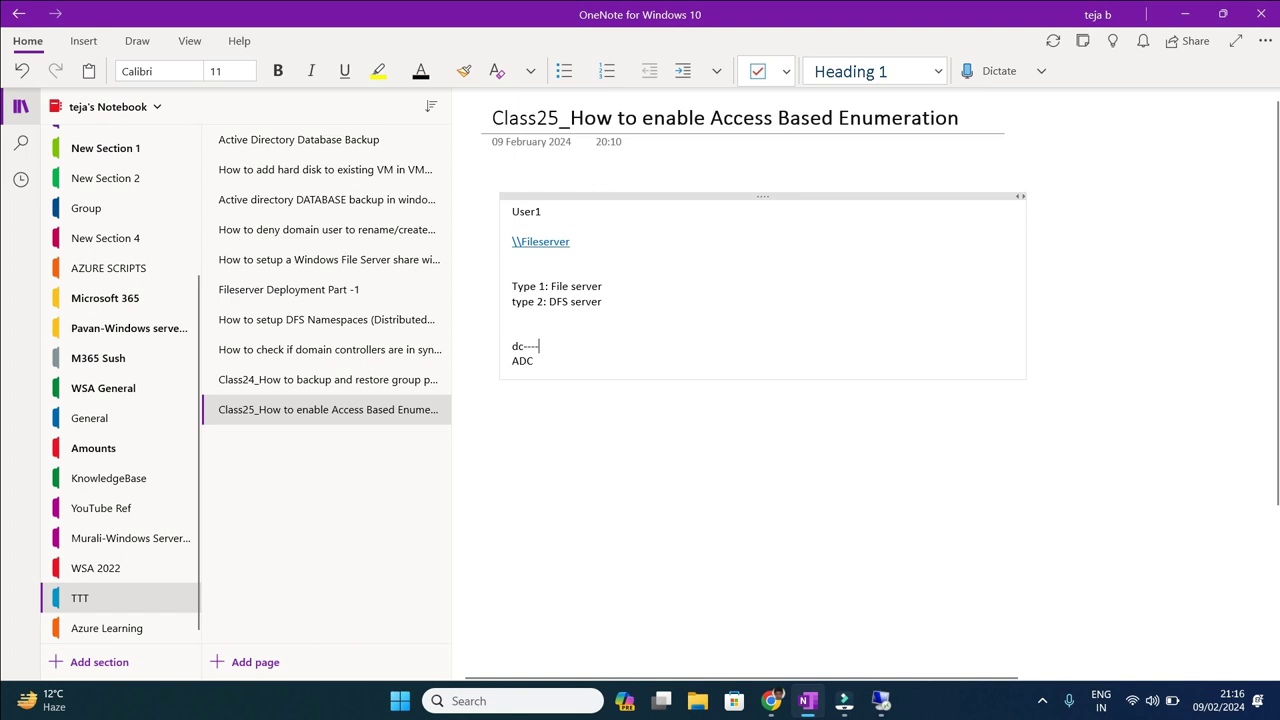
Leave the OneNote class notes for the 192.168.29.200 server's remote session.
{"action": "mouse_move", "coordinate": [880, 701]}
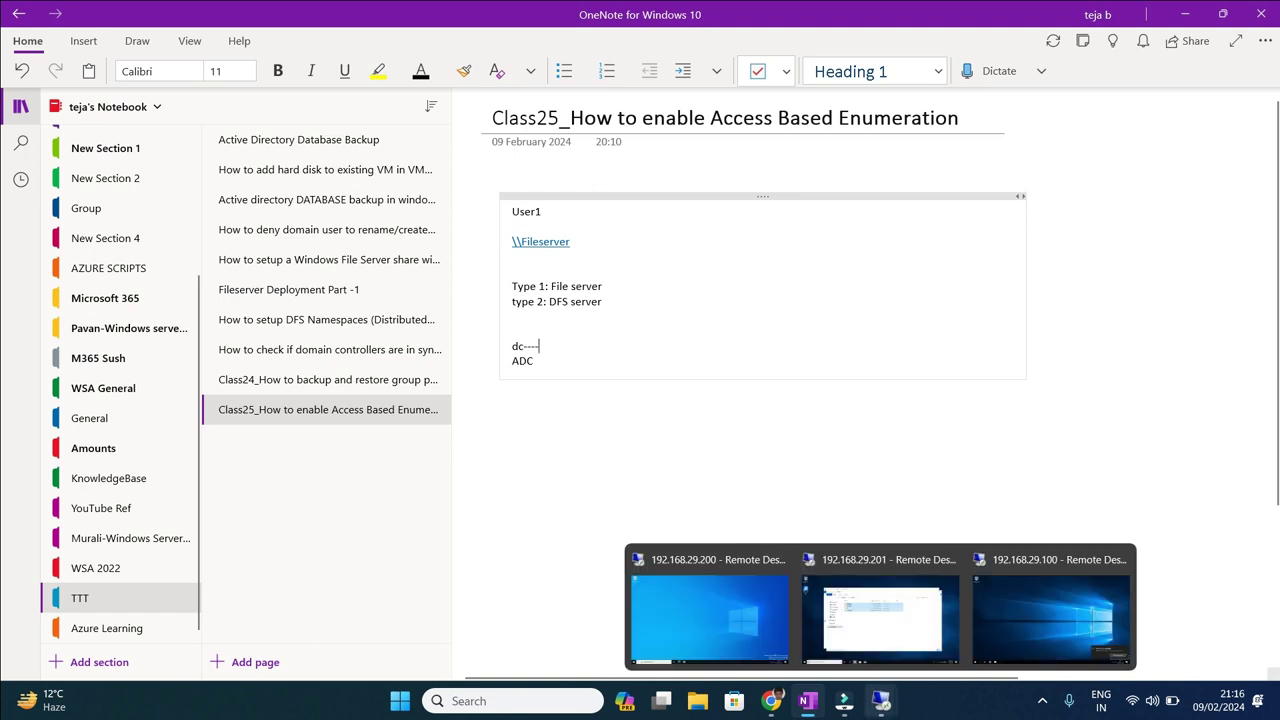
{"action": "left_click", "coordinate": [708, 615]}
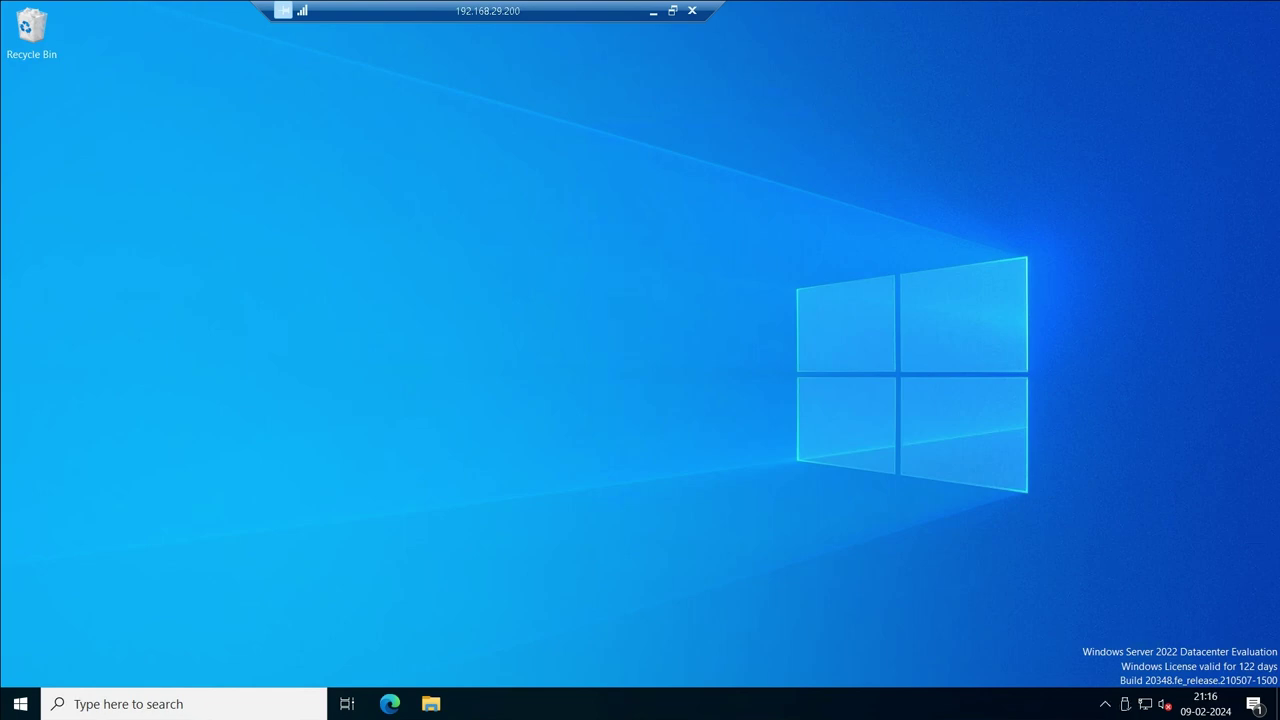
Open Command Prompt and check the signed-in domain administrator account with whoami.
{"action": "left_click", "coordinate": [20, 704]}
{"action": "type", "text": "cmd"}
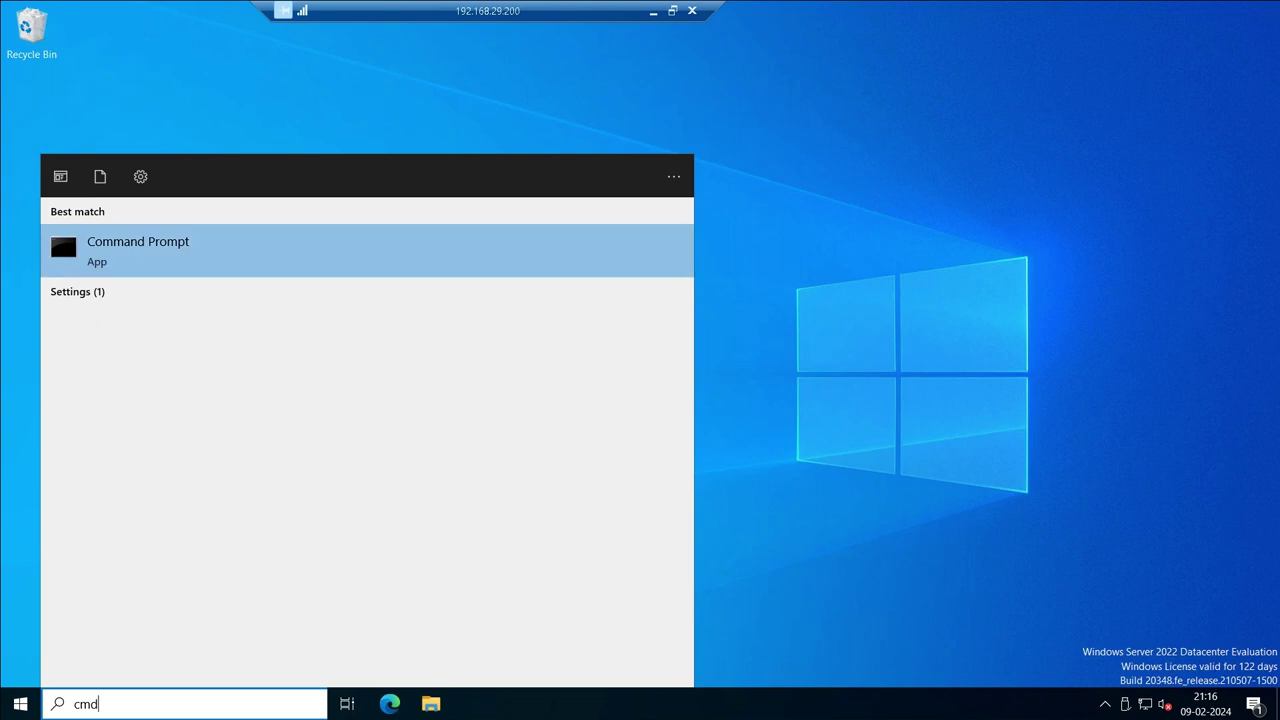
{"action": "left_click", "coordinate": [62, 240]}
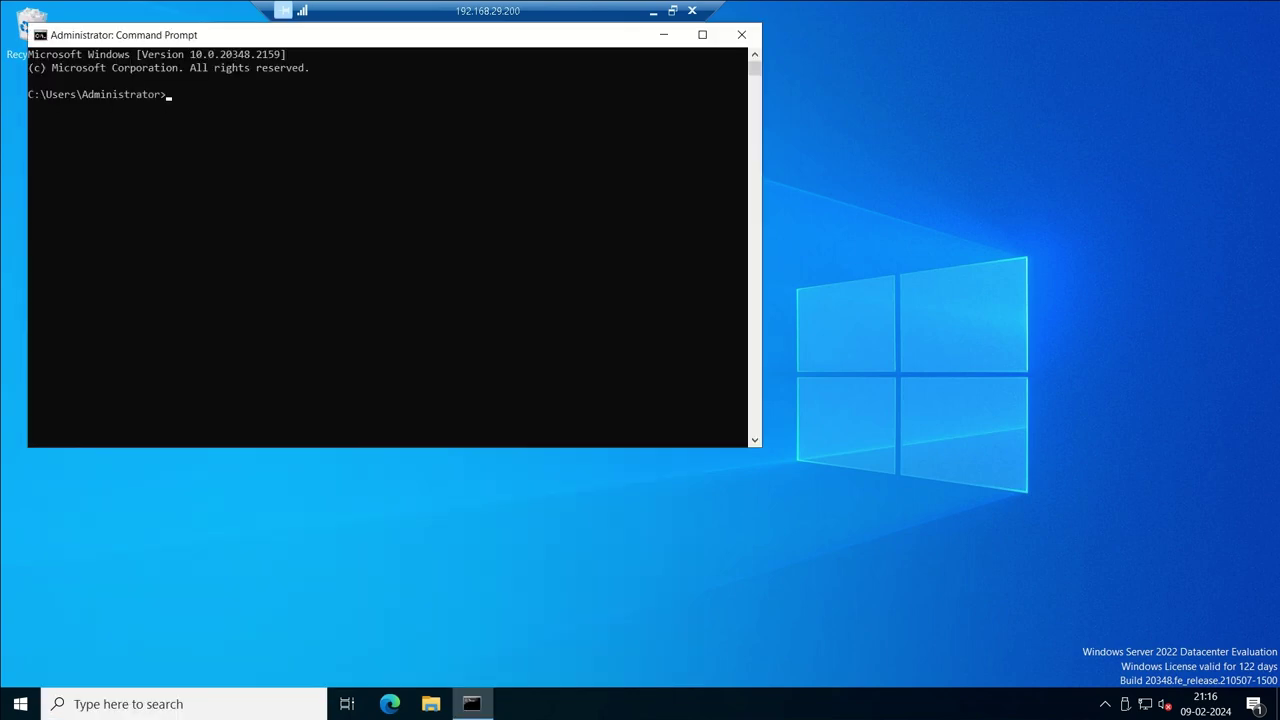
{"action": "type", "text": "whoami"}
{"action": "key", "text": "Return"}
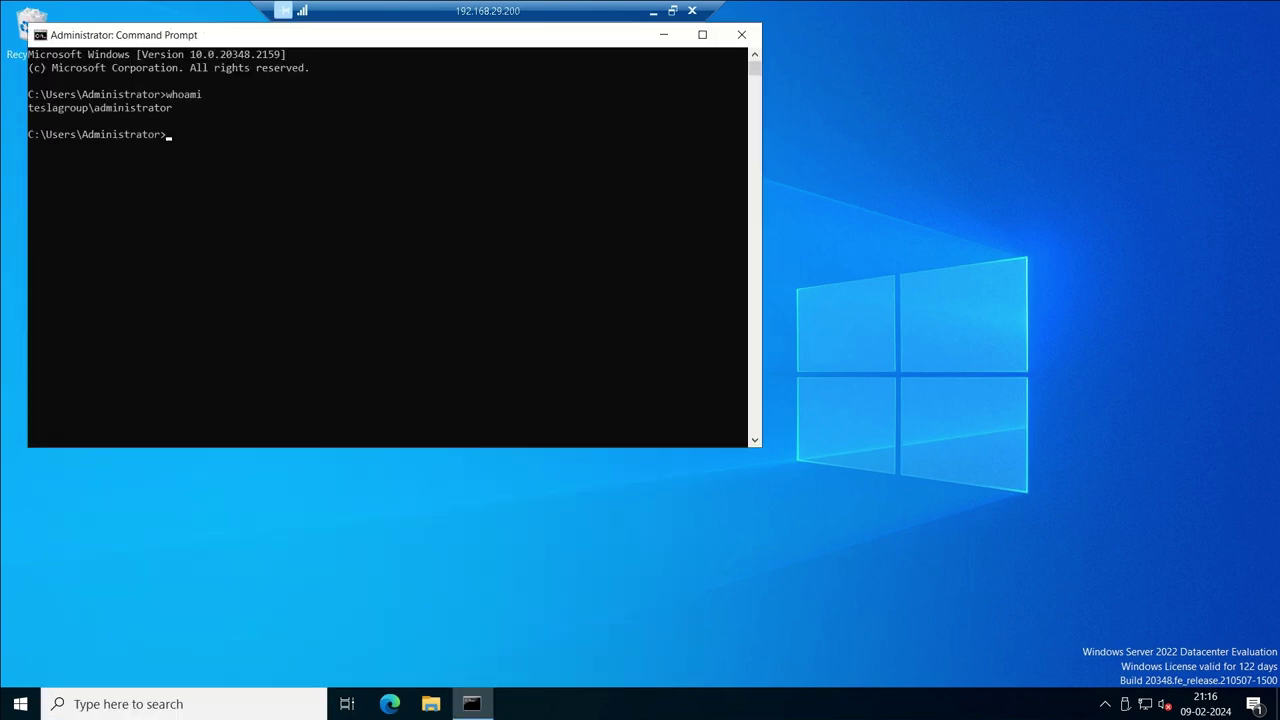
{"action": "left_click_drag", "start_coordinate": [82, 107], "coordinate": [172, 107]}
{"action": "key", "text": "ctrl+c"}
Confirm the server's address 192.168.29.200 and host name dc with ipconfig and hostname.
{"action": "type", "text": "ipconfig"}
{"action": "key", "text": "Return"}
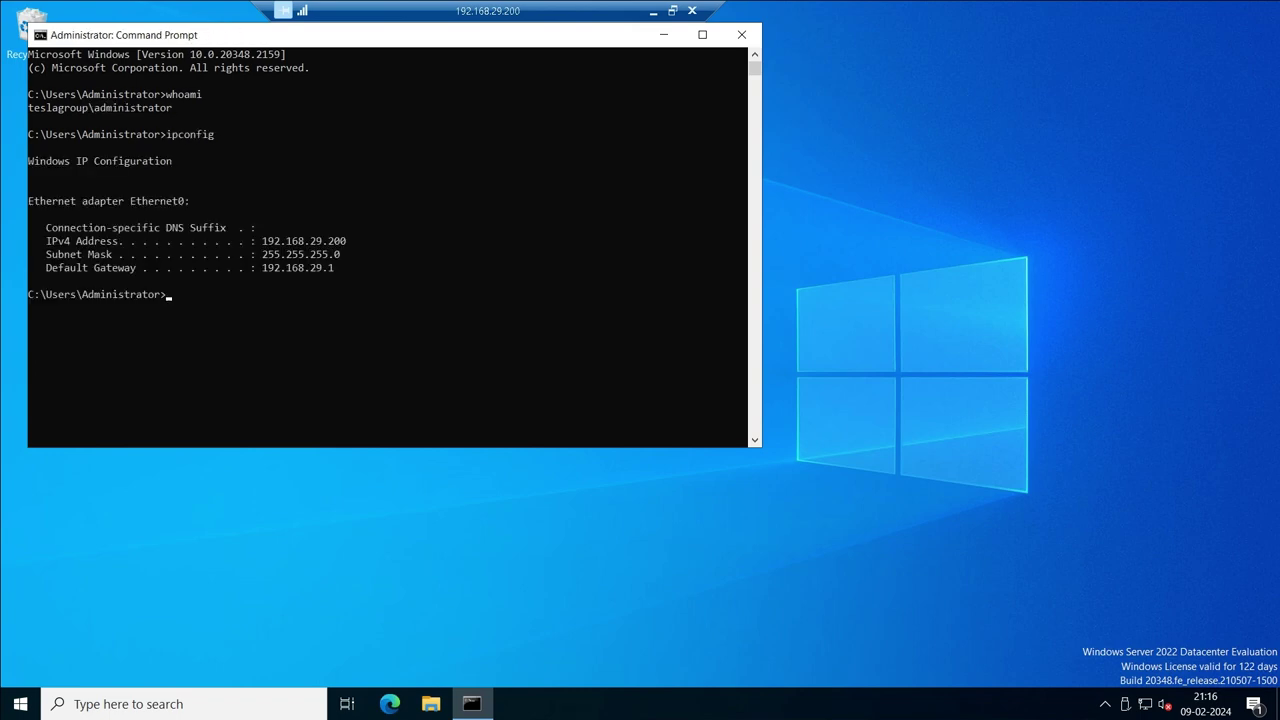
{"action": "type", "text": "hostname"}
{"action": "key", "text": "Return"}
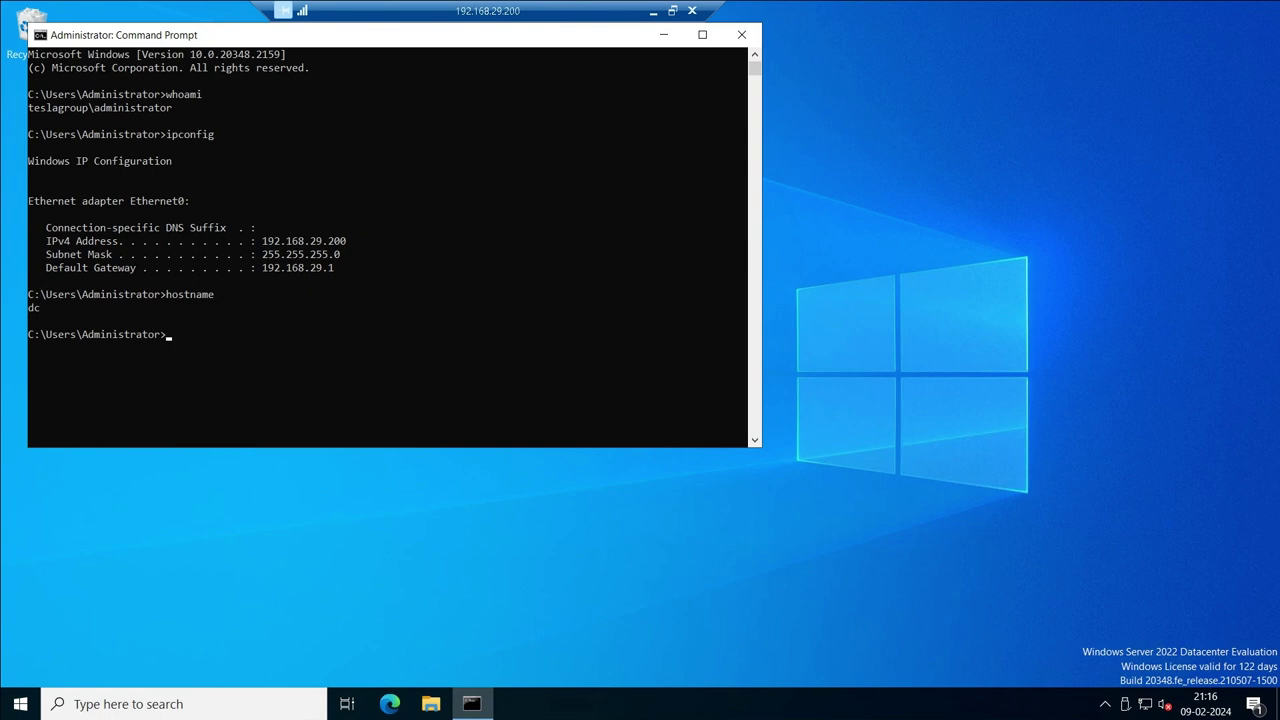
{"action": "left_click", "coordinate": [20, 704]}
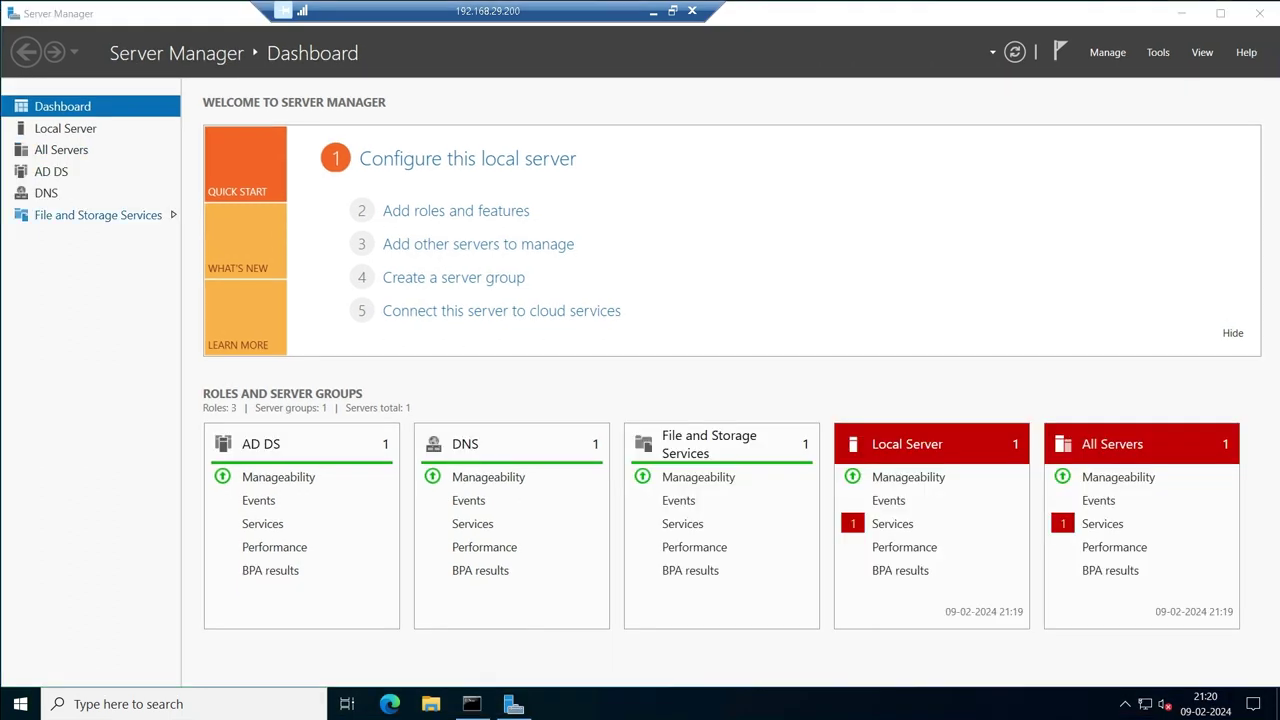
Go to File and Storage Services > Shares and select the Shares share at E:\Shares.
{"action": "left_click", "coordinate": [98, 215]}
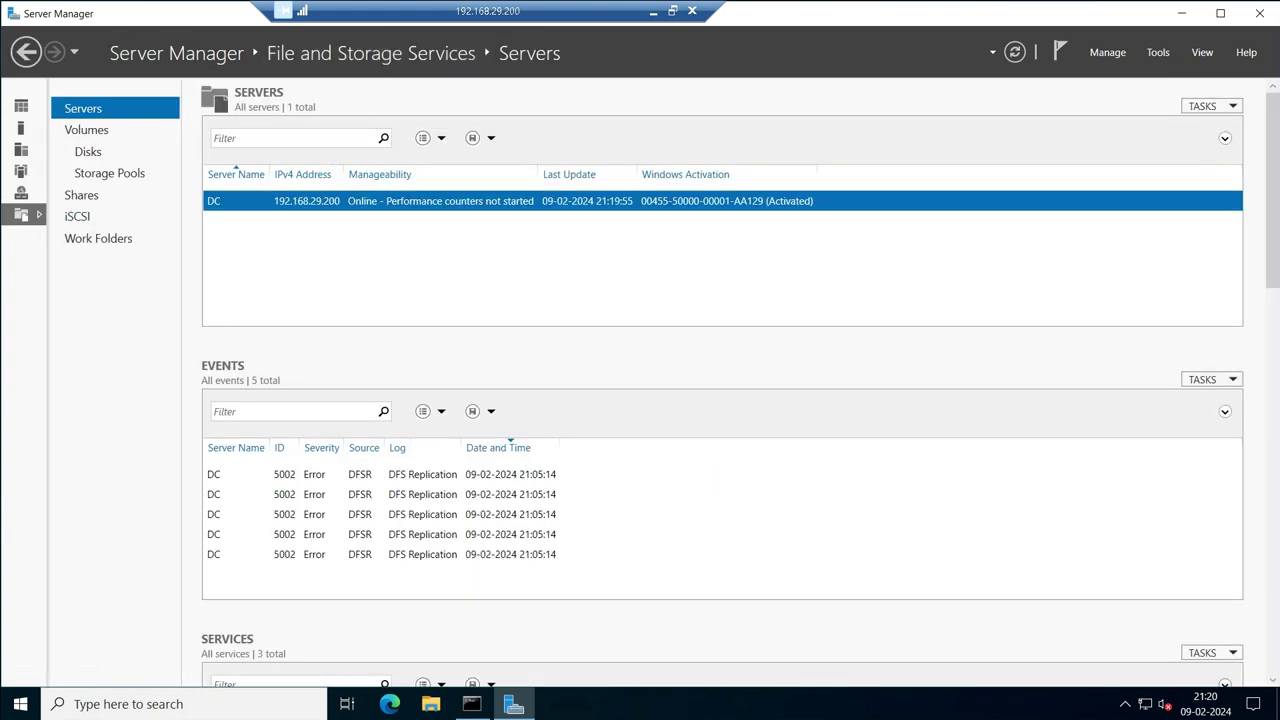
{"action": "left_click", "coordinate": [26, 52]}
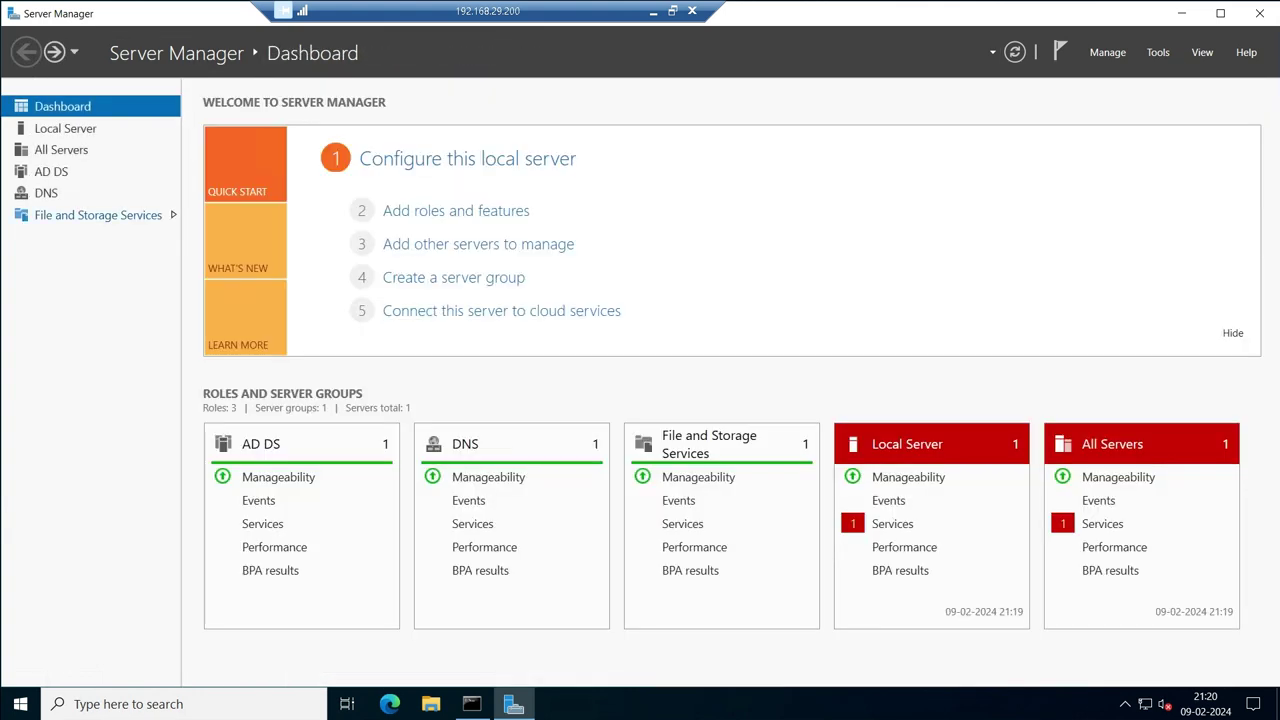
{"action": "key", "text": "alt+Right"}
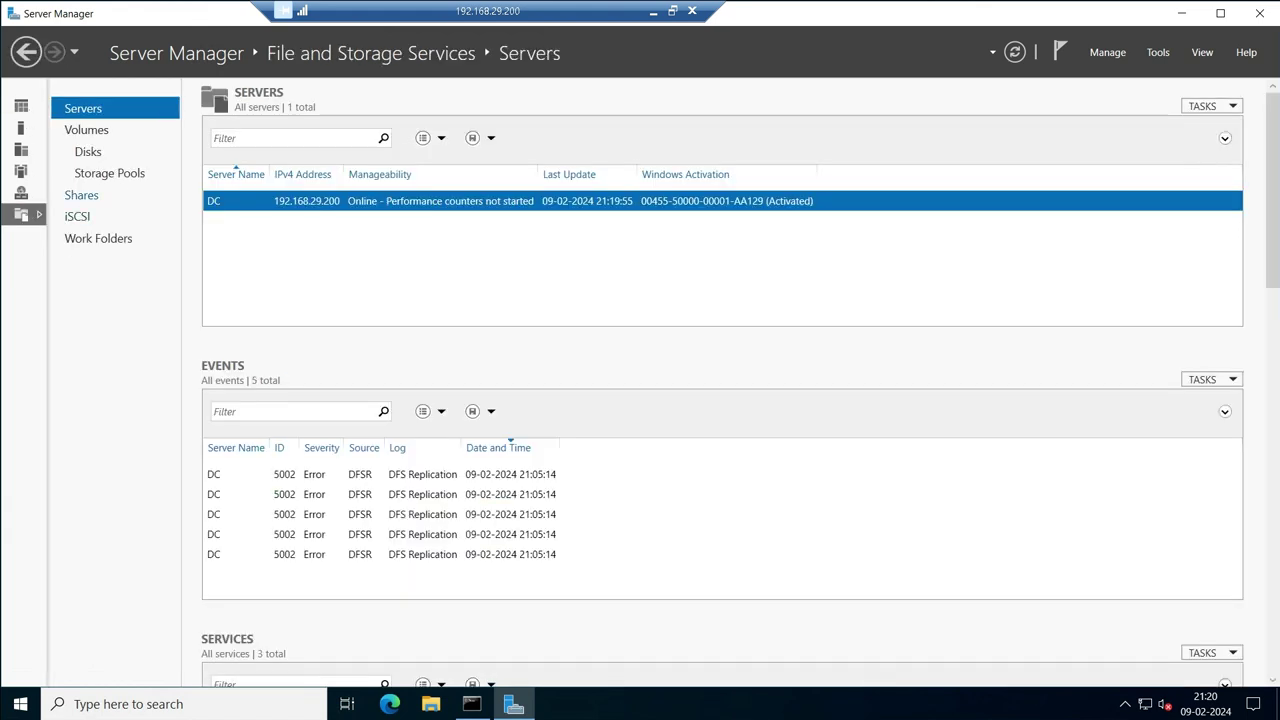
{"action": "left_click", "coordinate": [81, 195]}
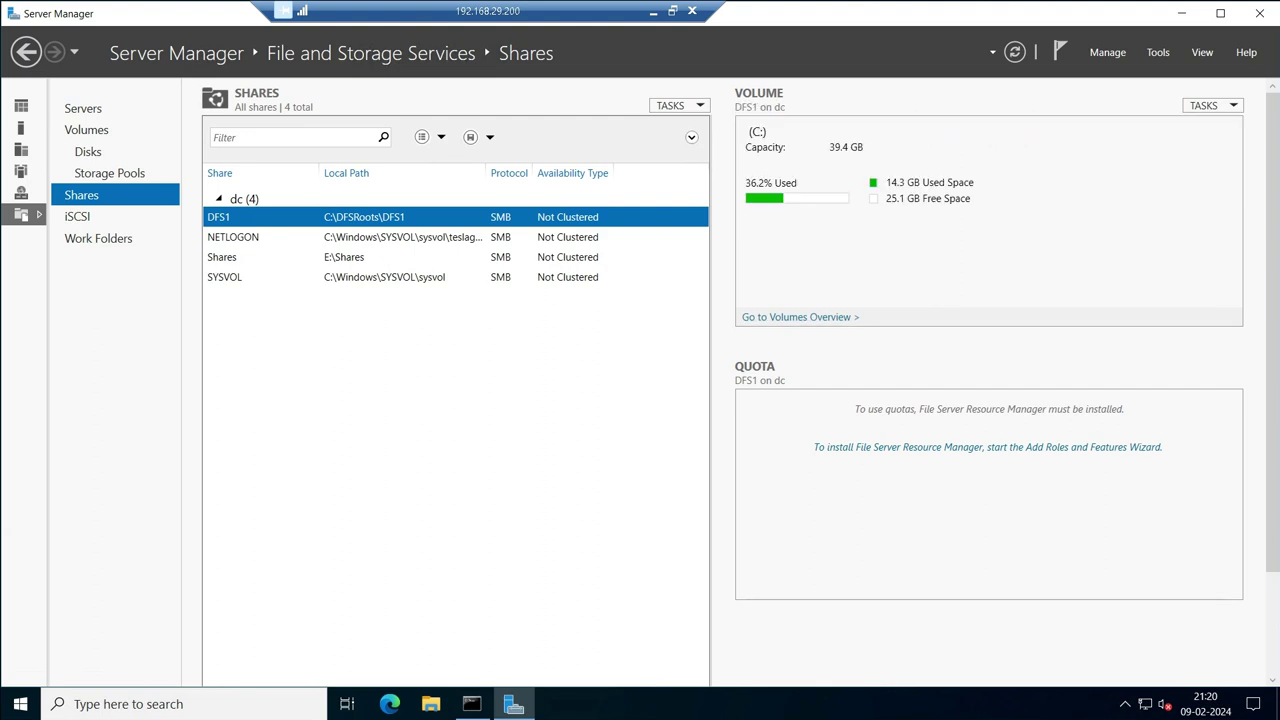
{"action": "left_click", "coordinate": [222, 257]}
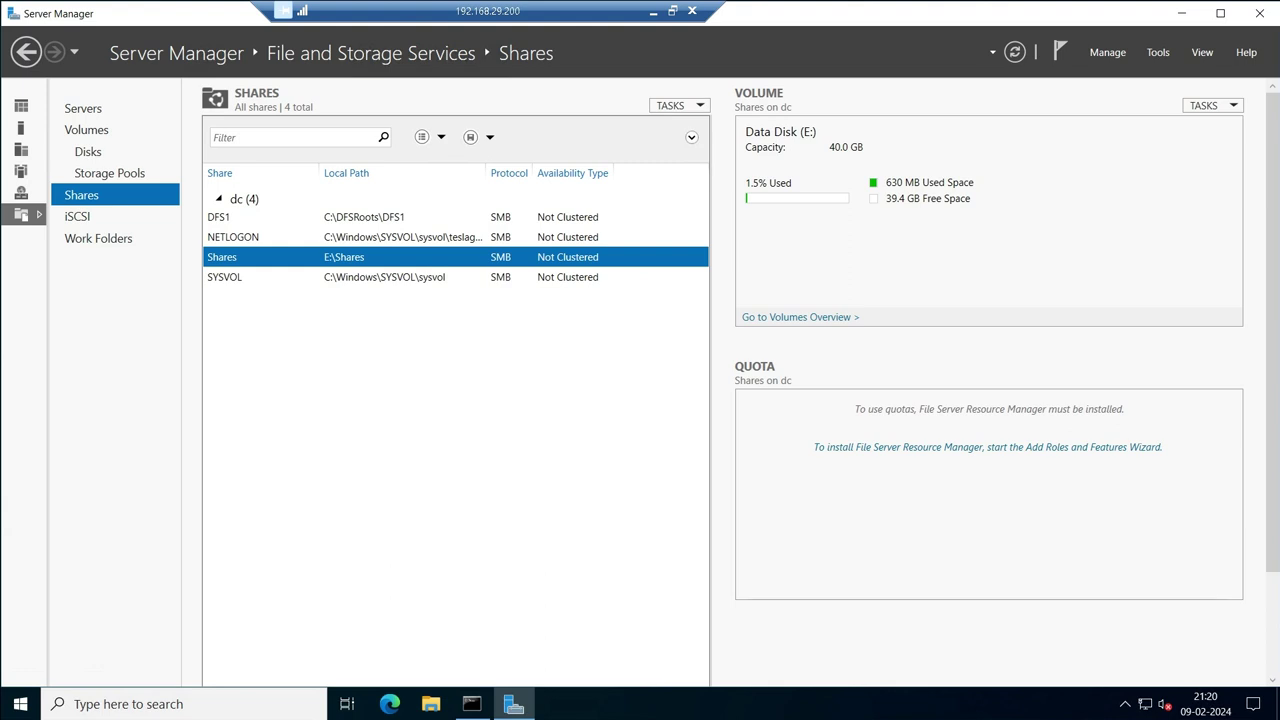
Tick Enable access-based enumeration in the Shares share's Settings properties and apply it.
{"action": "right_click", "coordinate": [337, 259]}
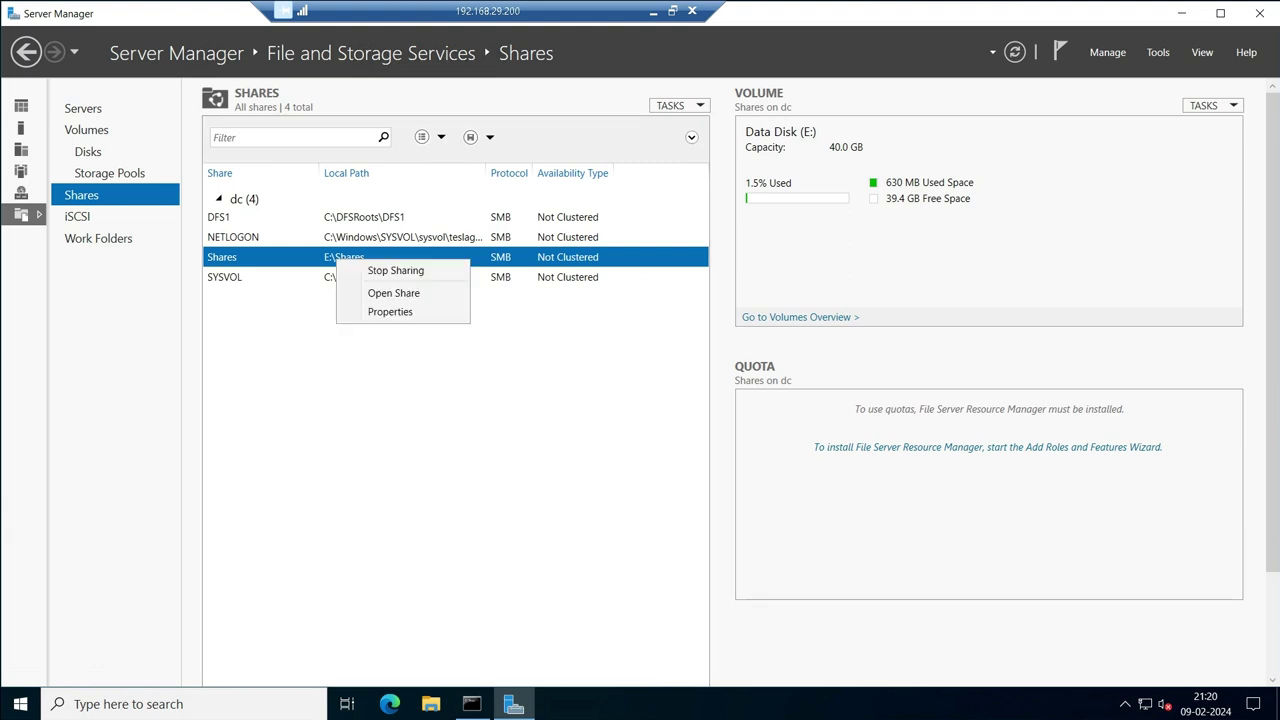
{"action": "left_click", "coordinate": [390, 311]}
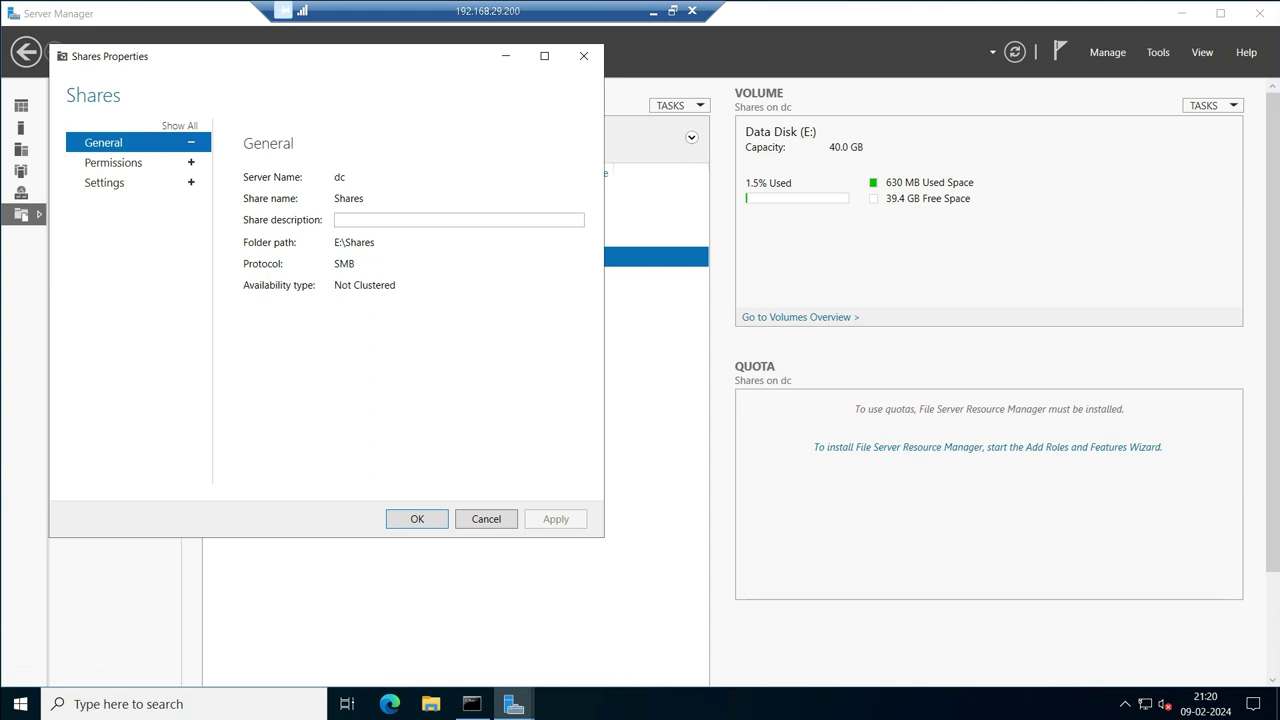
{"action": "left_click", "coordinate": [104, 182]}
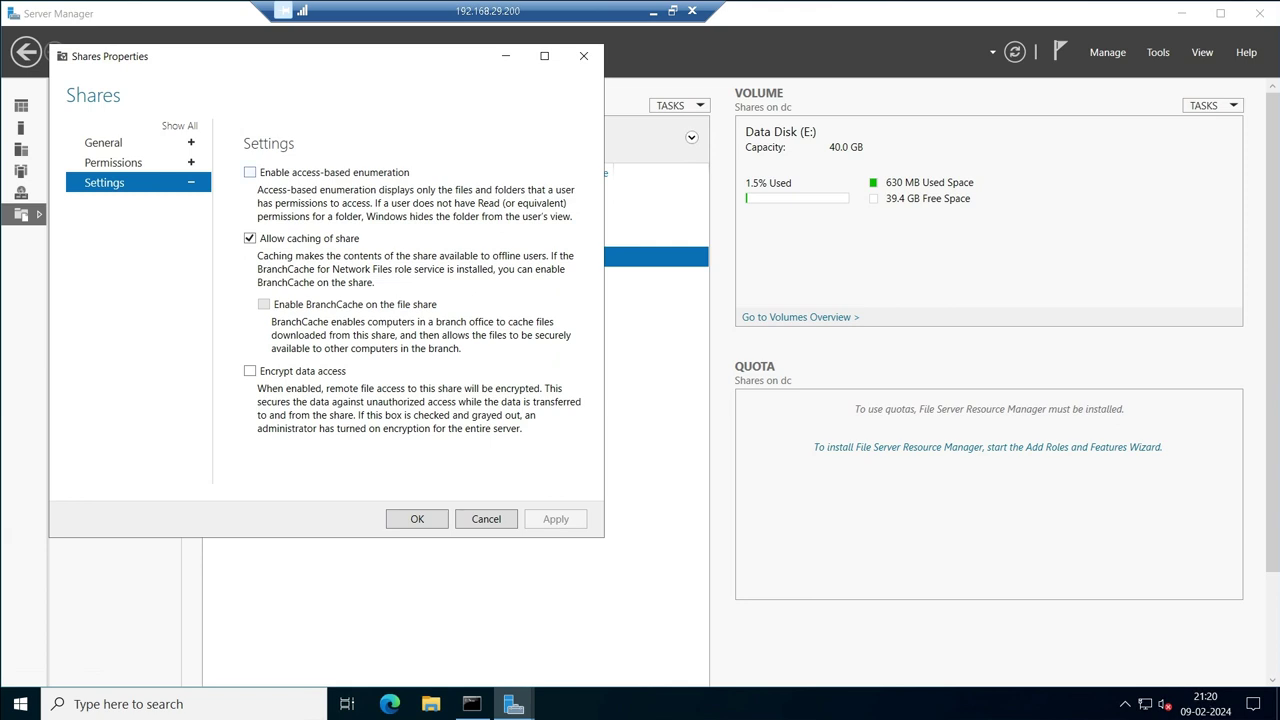
{"action": "left_click", "coordinate": [250, 172]}
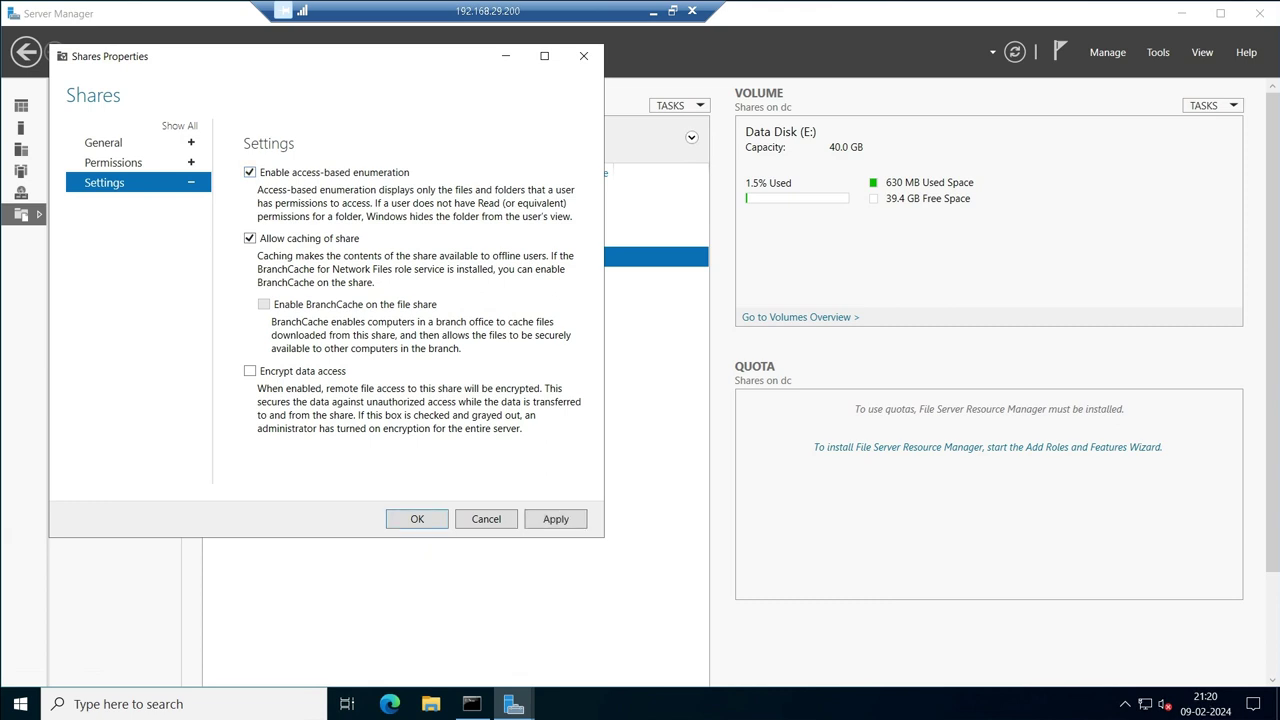
{"action": "left_click", "coordinate": [556, 519]}
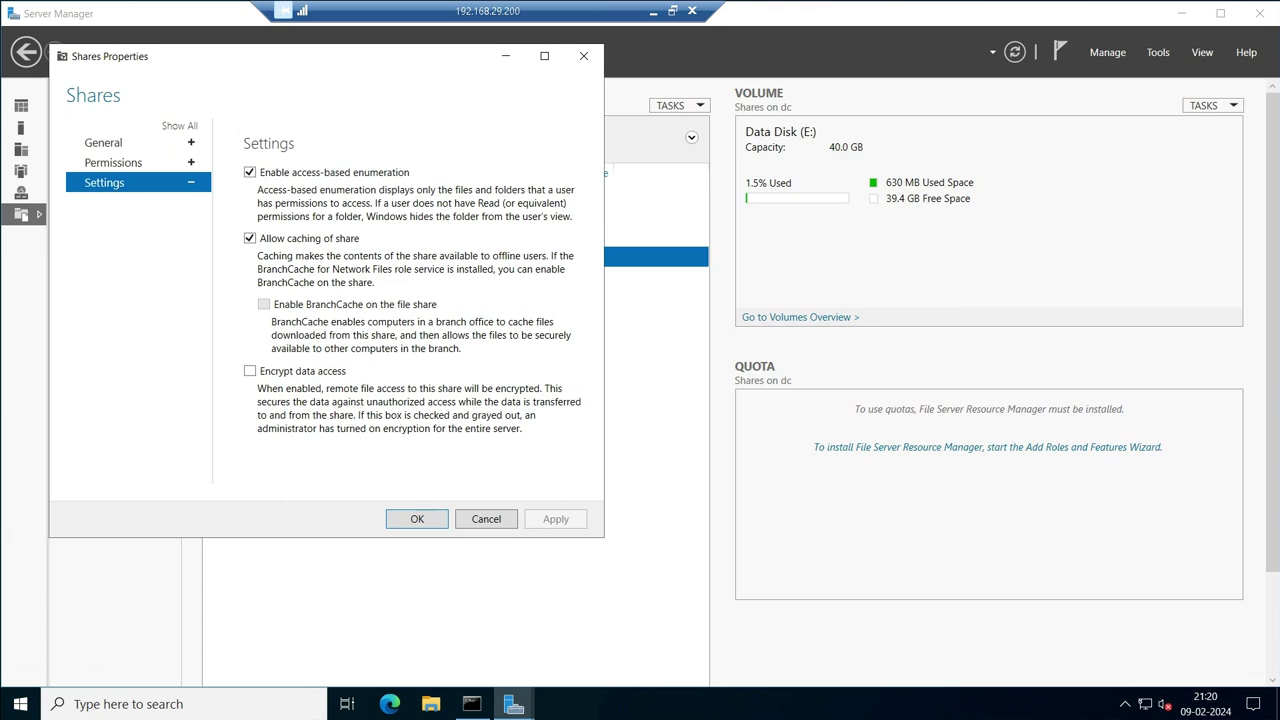
{"action": "left_click", "coordinate": [417, 519]}
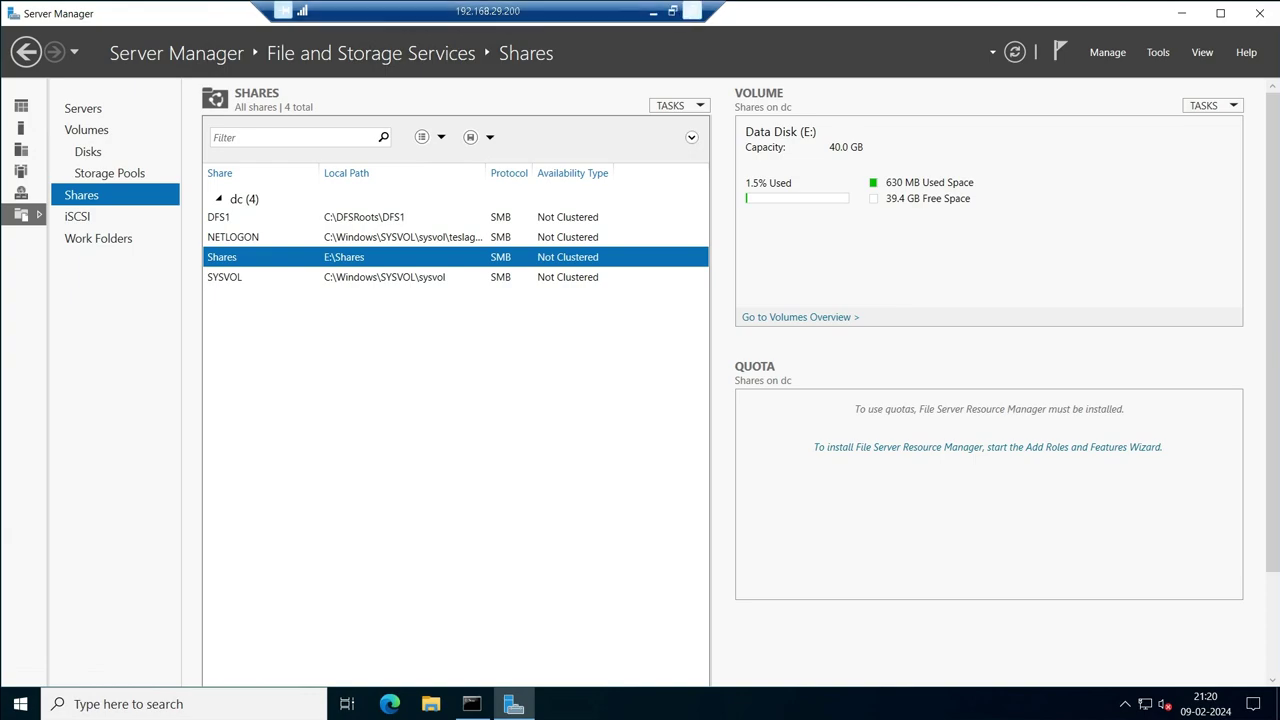
Switch to the client machine's session and close the old Shares and S: Explorer windows.
{"action": "left_click", "coordinate": [653, 11]}
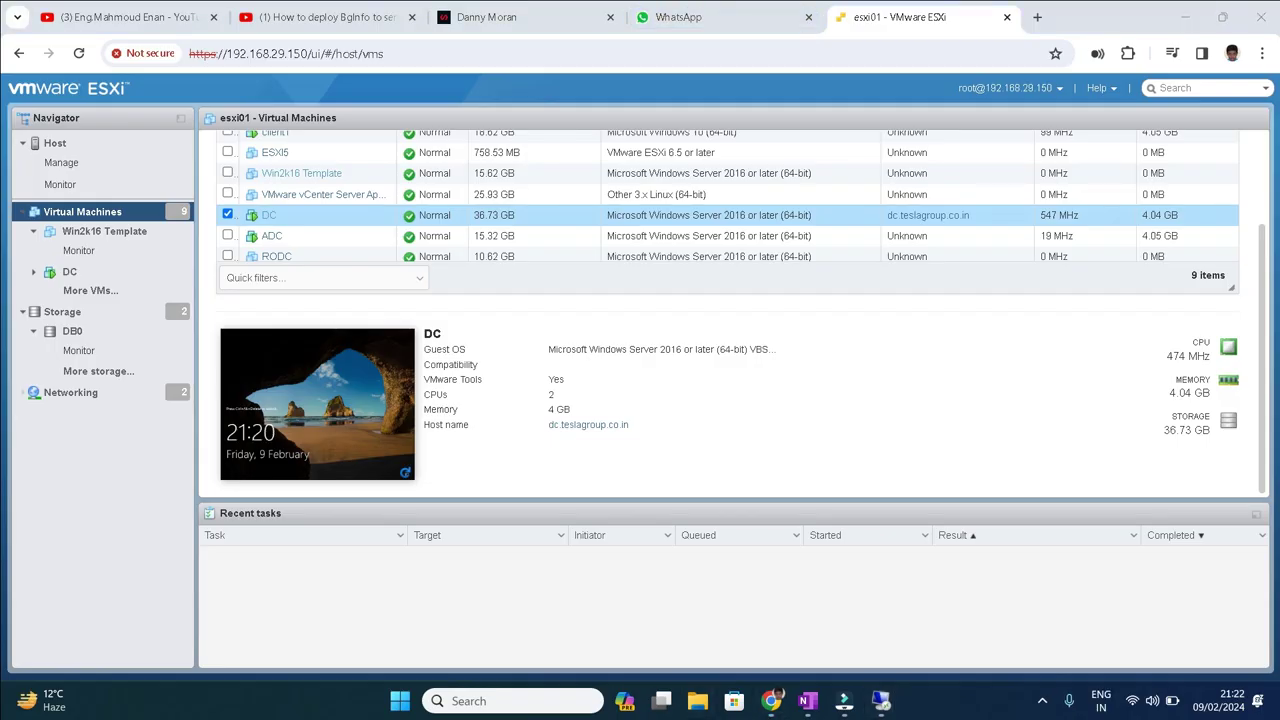
{"action": "mouse_move", "coordinate": [880, 700]}
{"action": "left_click", "coordinate": [966, 615]}
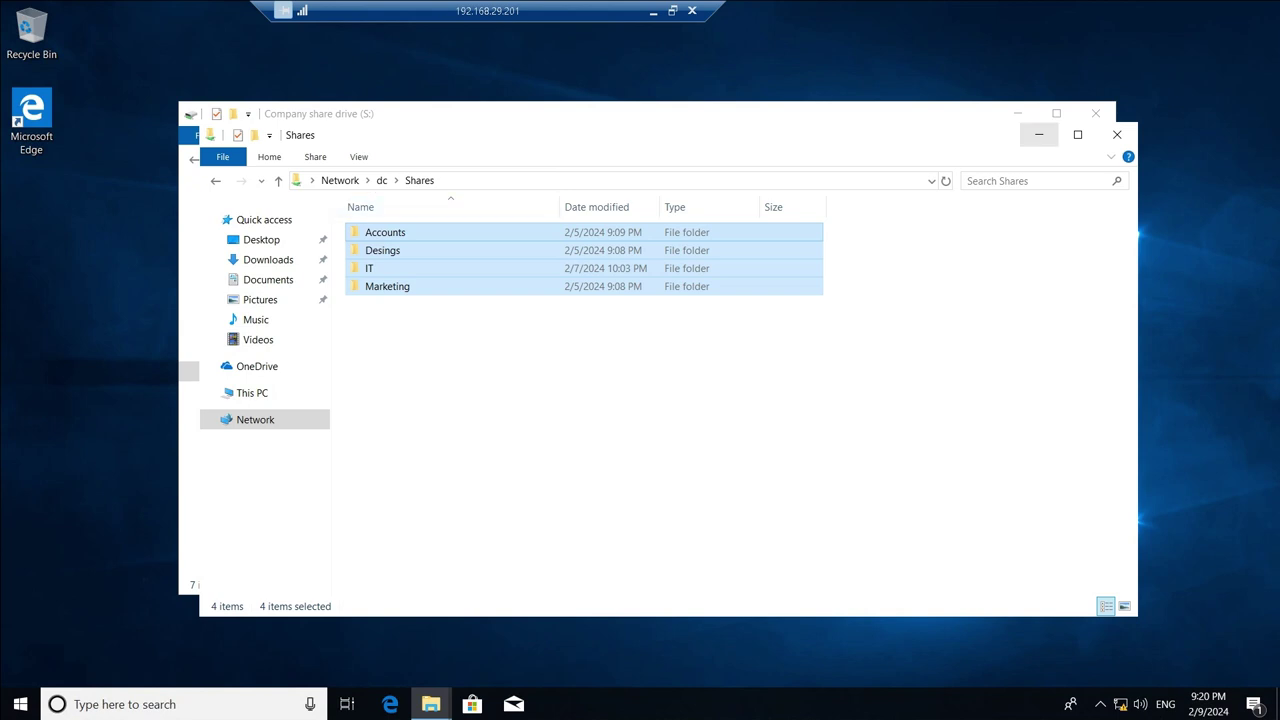
{"action": "left_click", "coordinate": [1117, 134]}
{"action": "left_click", "coordinate": [1096, 113]}
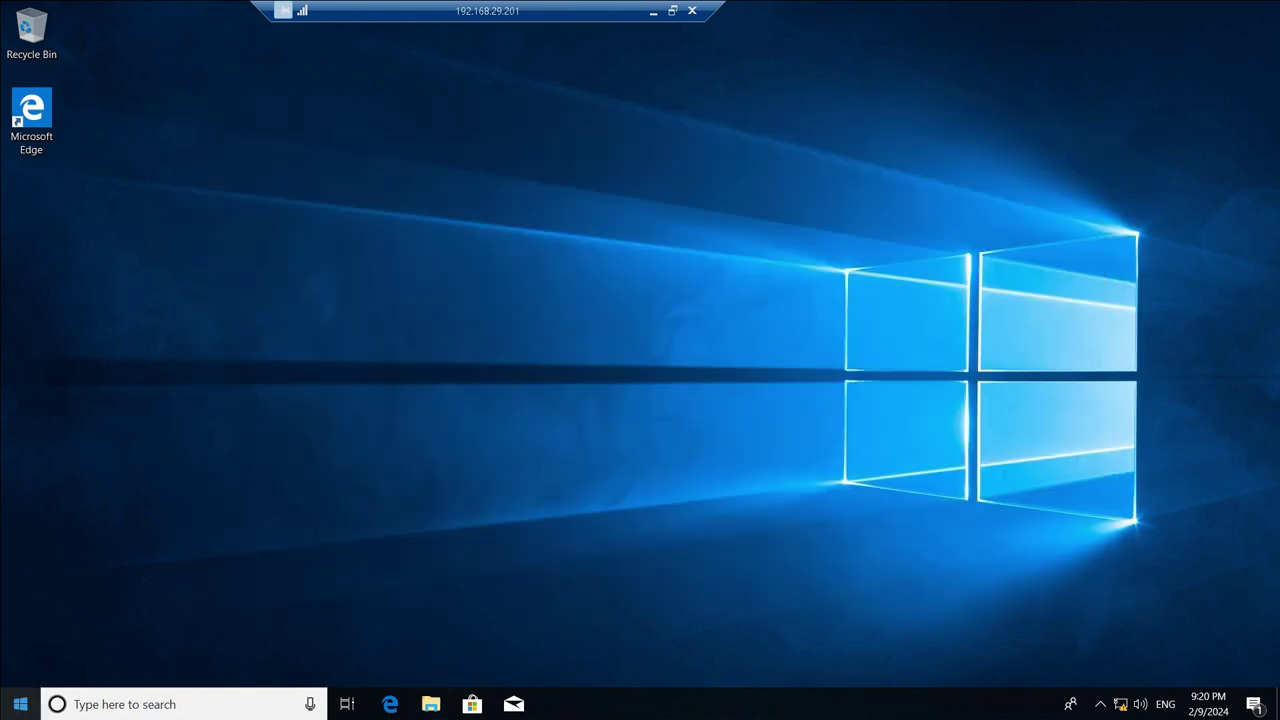
Browse to \\dc through Run and open the Shares folder.
{"action": "right_click", "coordinate": [20, 704]}
{"action": "left_click", "coordinate": [63, 617]}
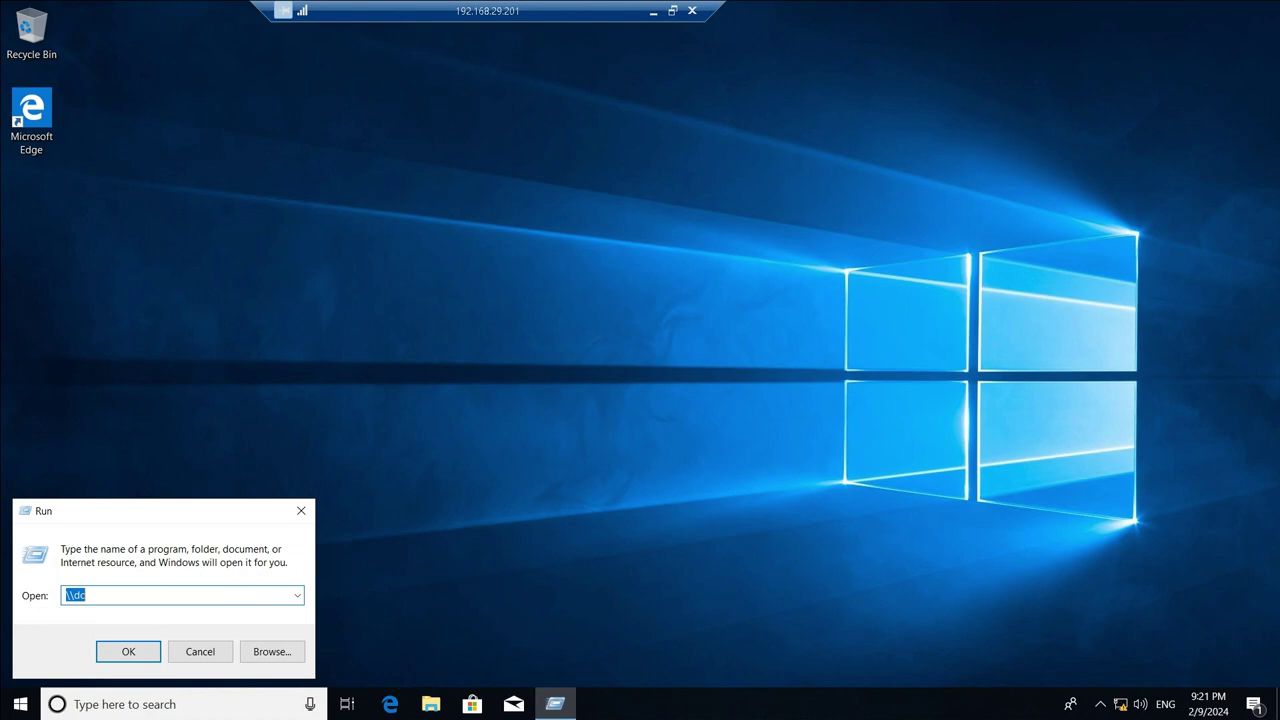
{"action": "key", "text": "Return"}
{"action": "double_click", "coordinate": [790, 200]}
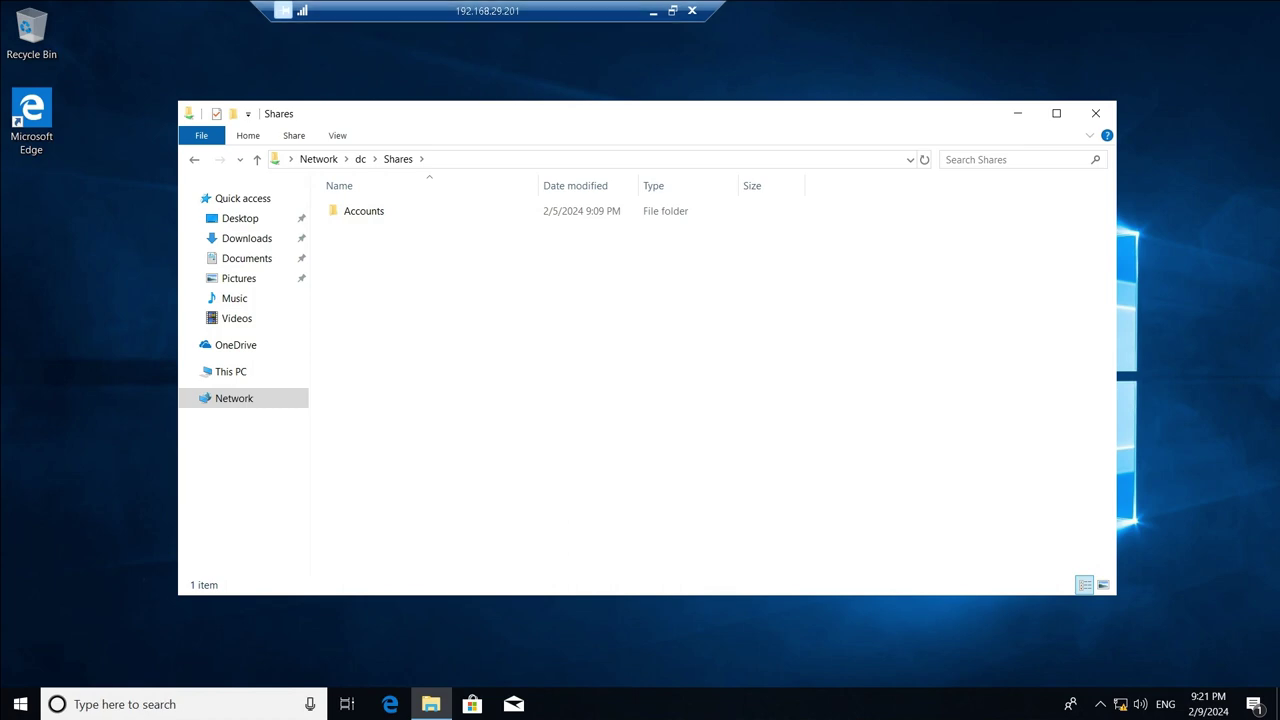
On the client session, run whoami in Command Prompt to check the signed-in user.
{"action": "left_click", "coordinate": [653, 10]}
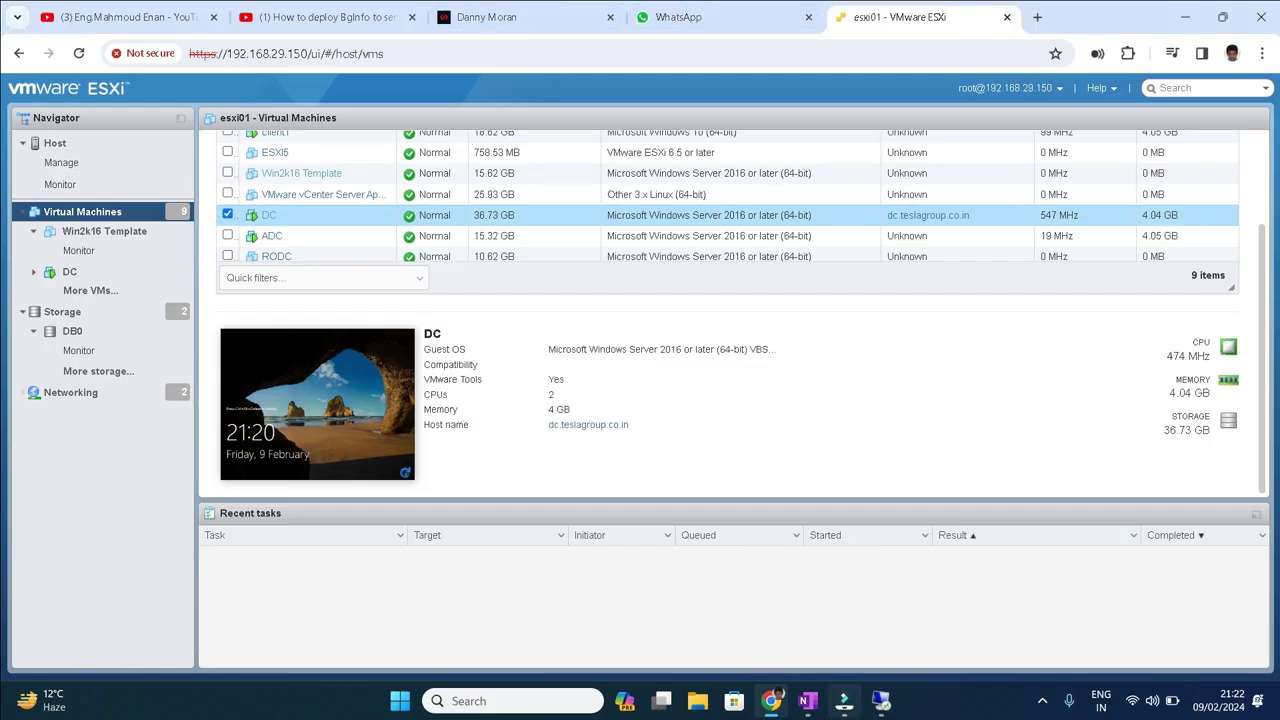
{"action": "mouse_move", "coordinate": [880, 700]}
{"action": "left_click", "coordinate": [960, 590]}
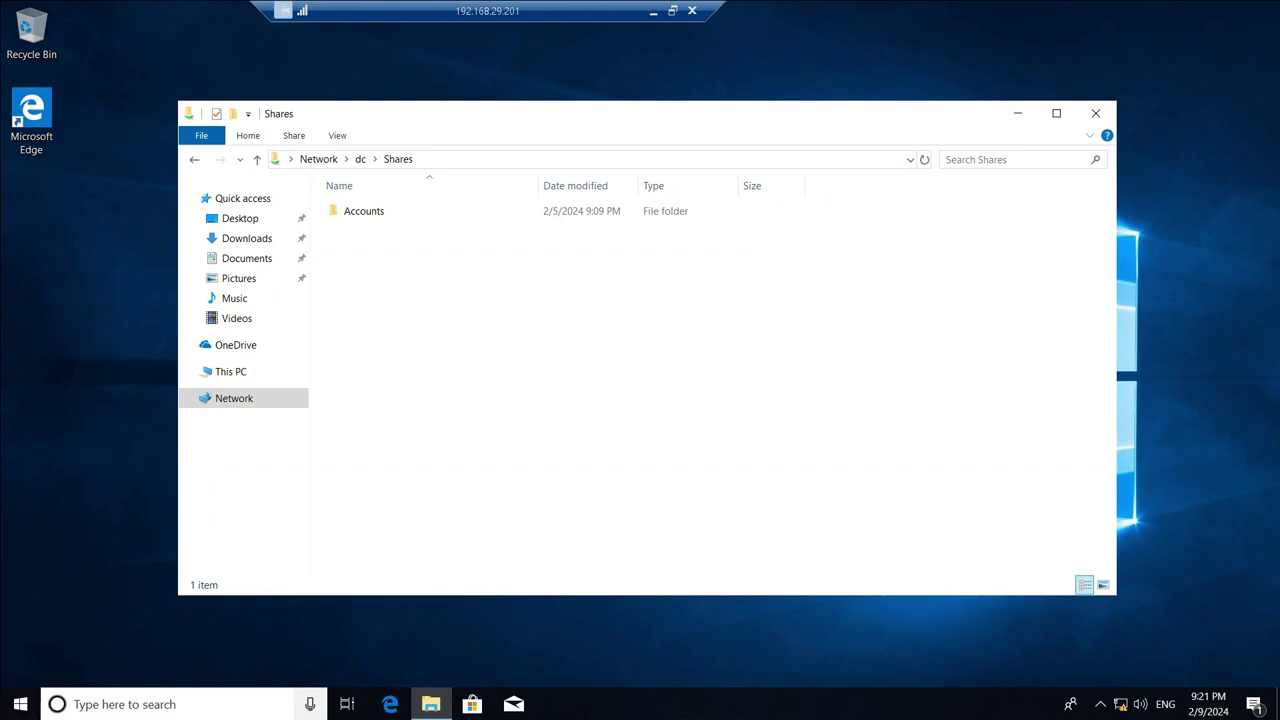
{"action": "key", "text": "super"}
{"action": "type", "text": "cmd"}
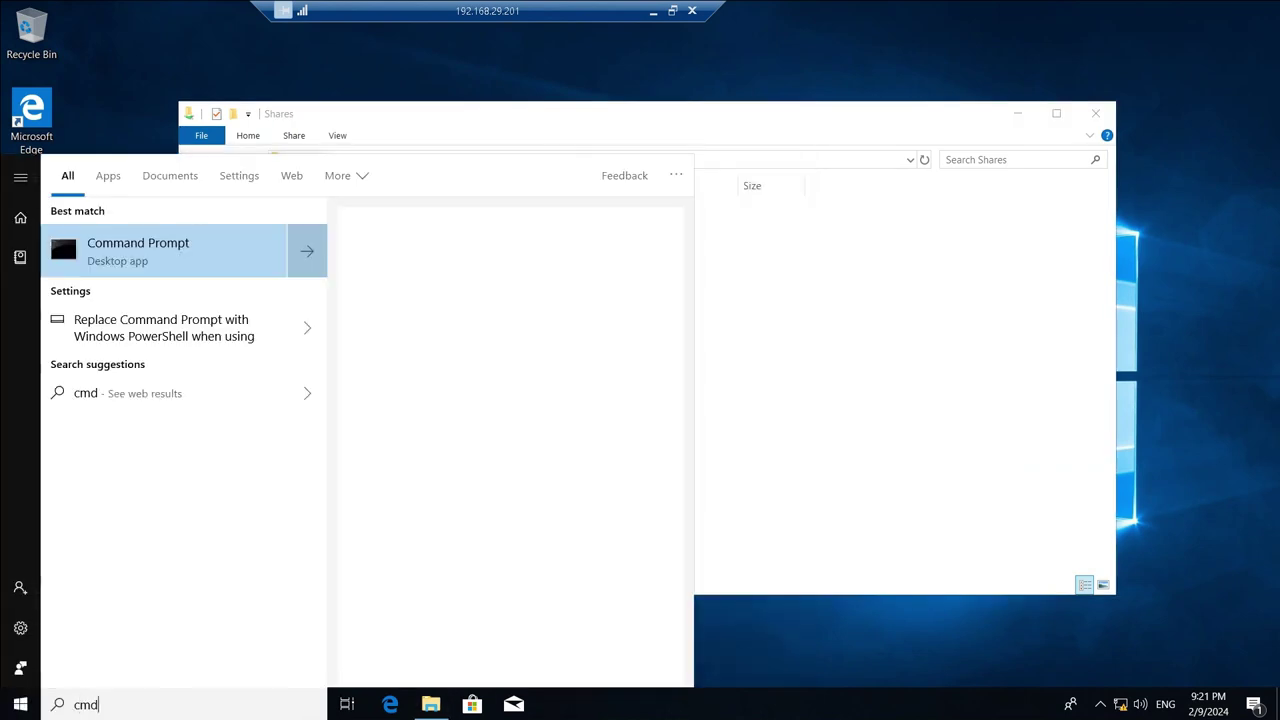
{"action": "key", "text": "Return"}
{"action": "type", "text": "whoami"}
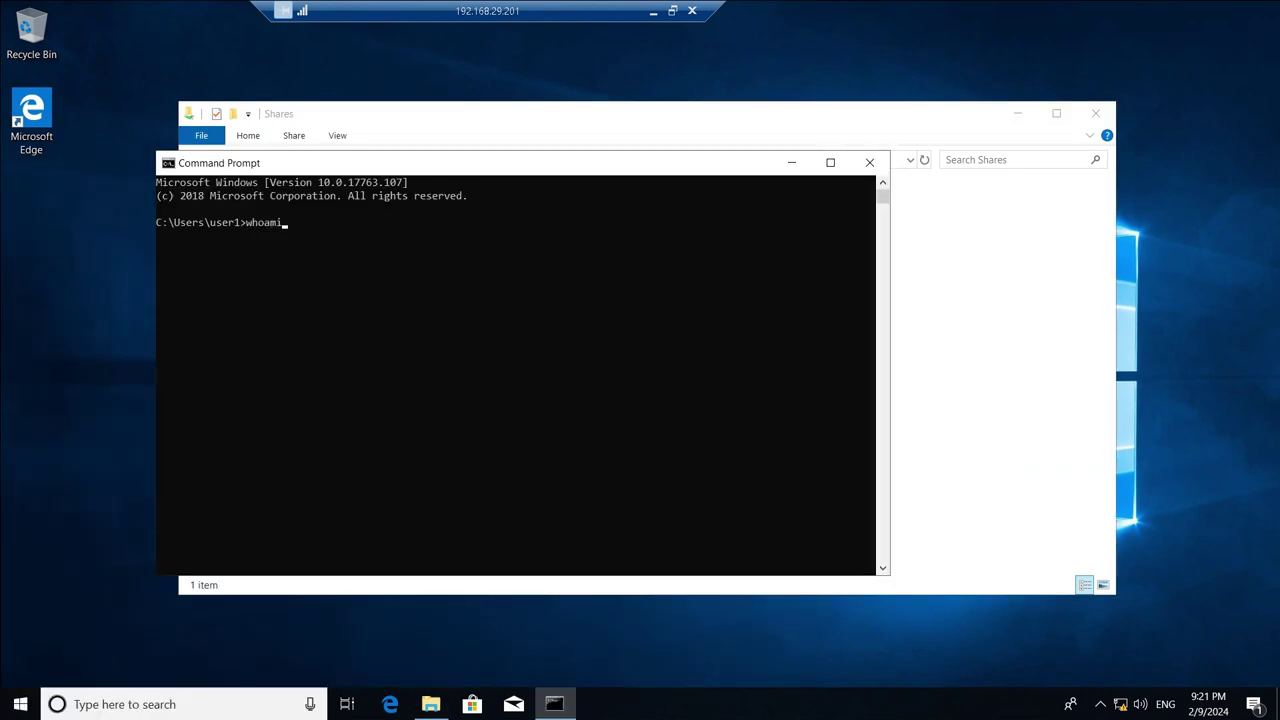
{"action": "key", "text": "Return"}
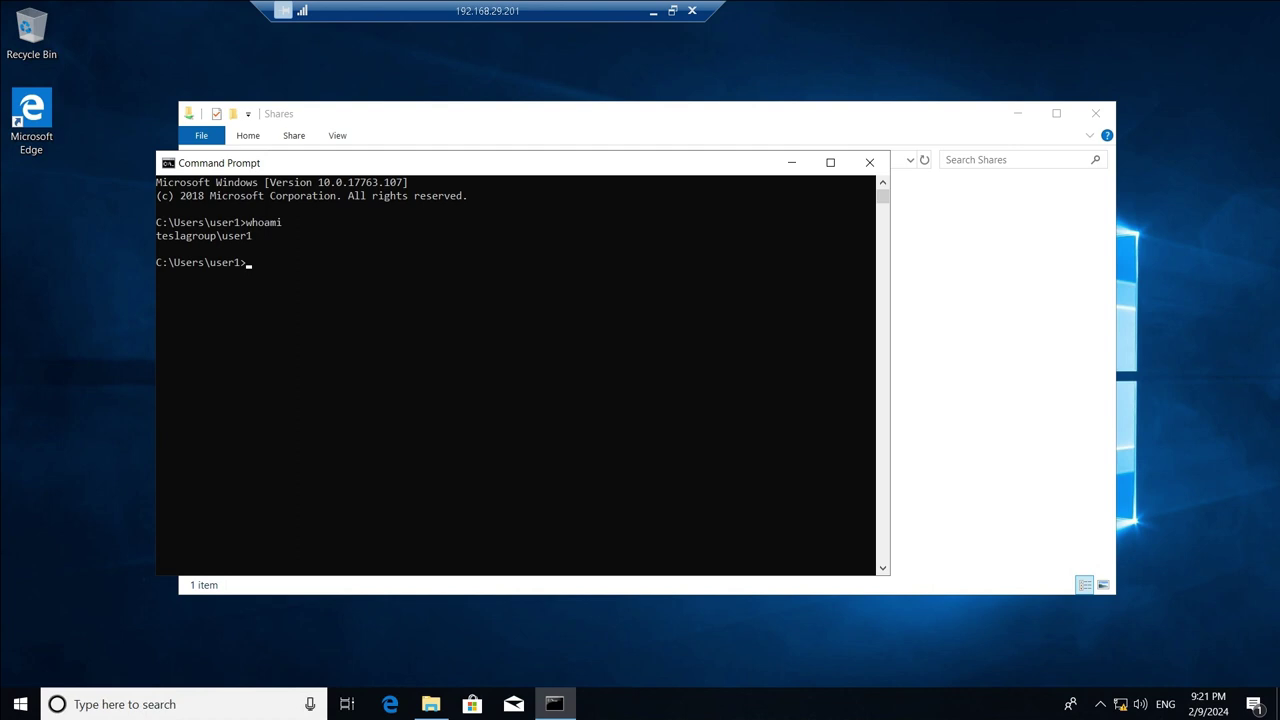
{"action": "left_click_drag", "start_coordinate": [217, 235], "coordinate": [257, 235]}
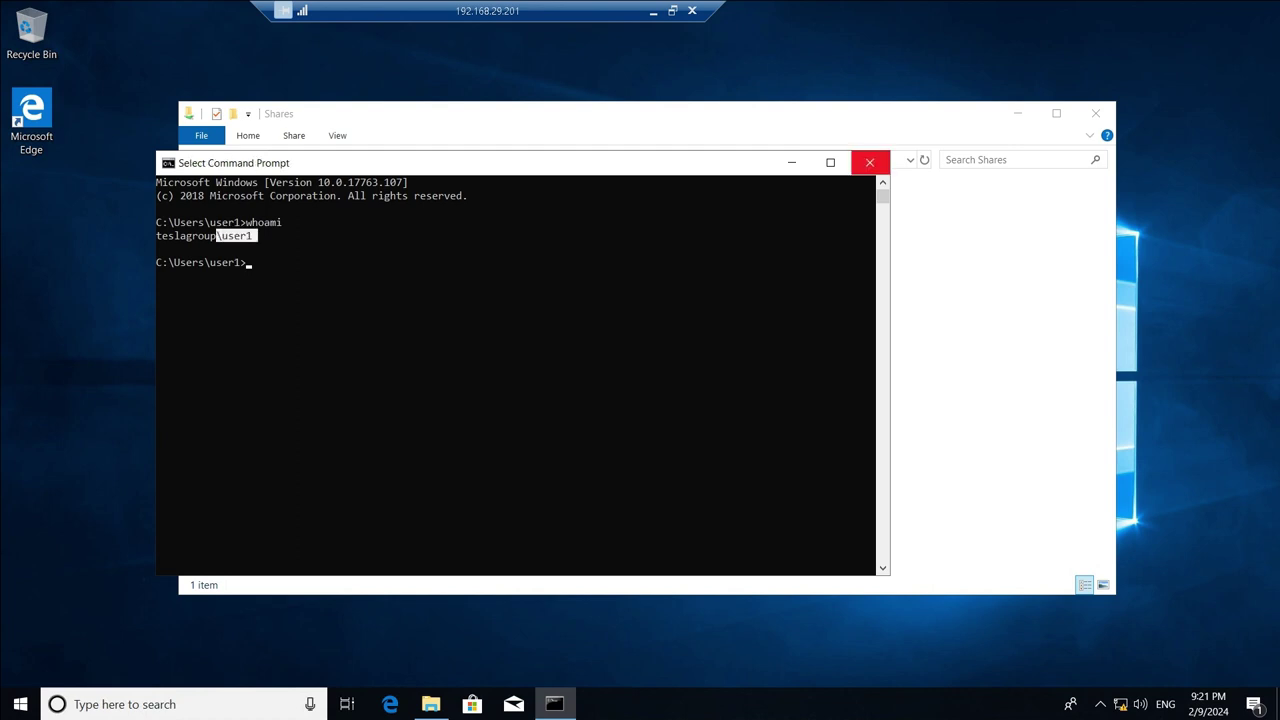
Close Command Prompt and bring the OneNote Class25 notes back to the front.
{"action": "left_click", "coordinate": [869, 162]}
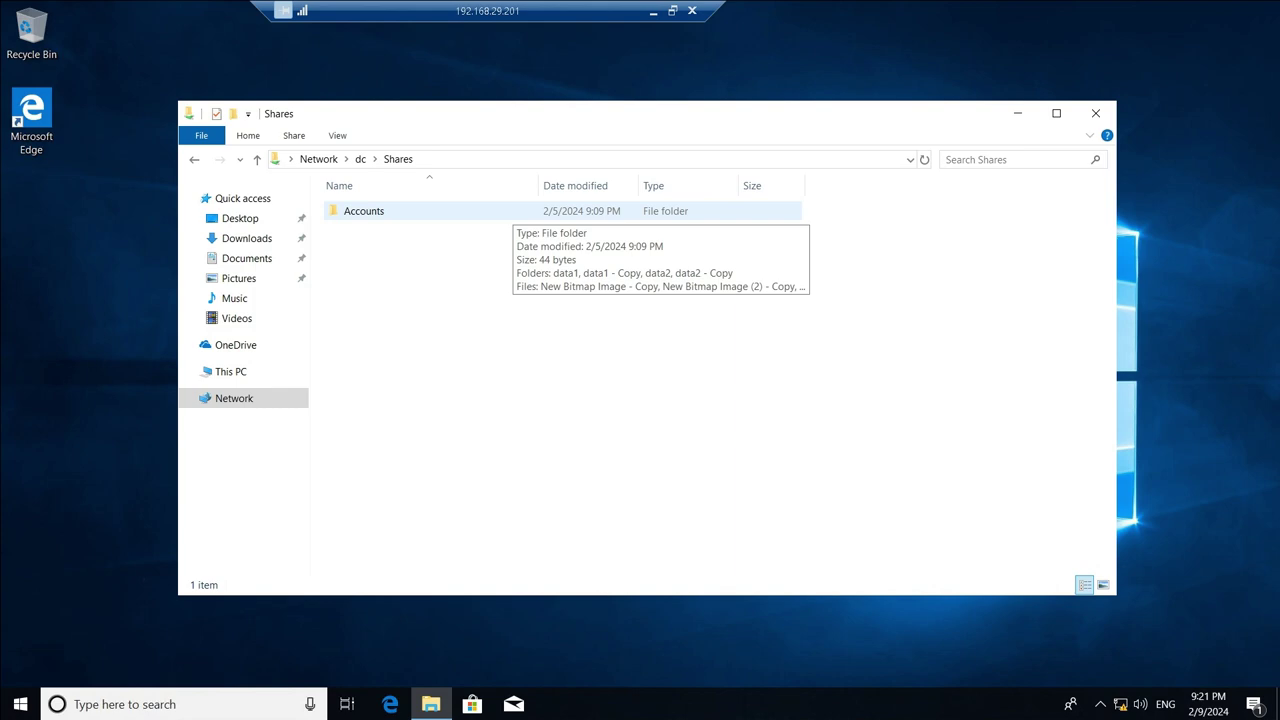
{"action": "left_click", "coordinate": [653, 11]}
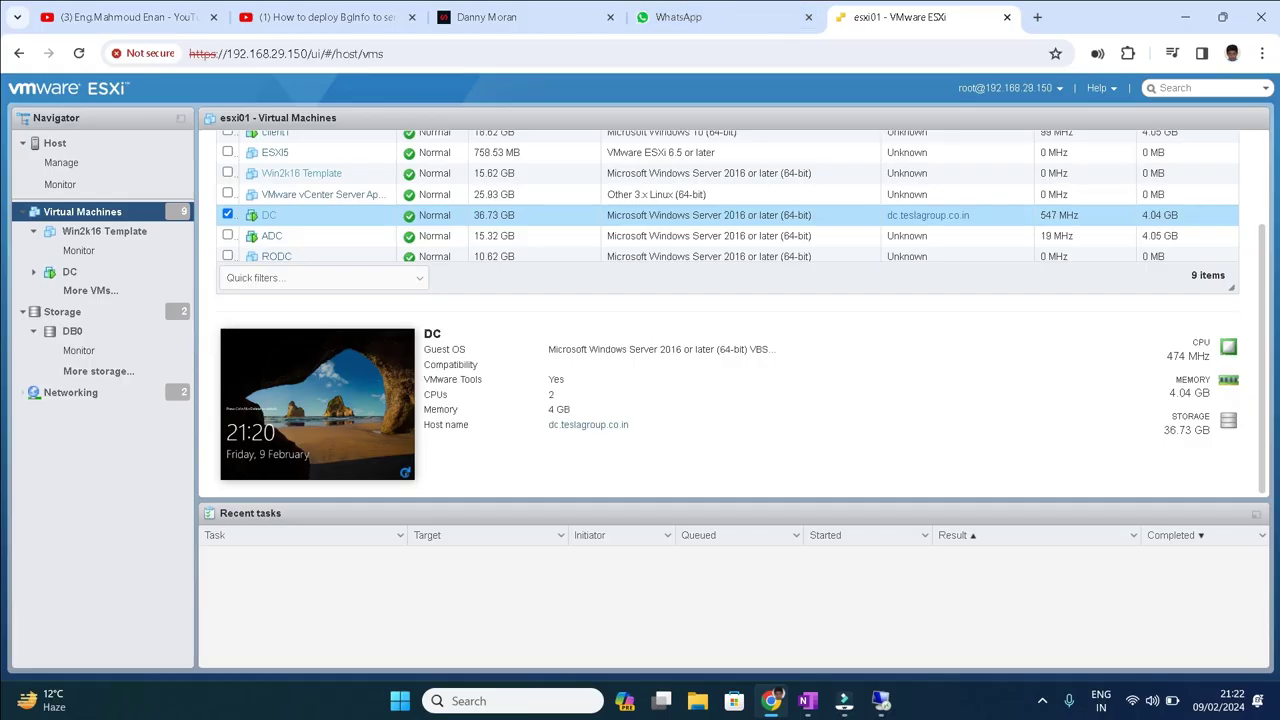
{"action": "left_click", "coordinate": [808, 700]}
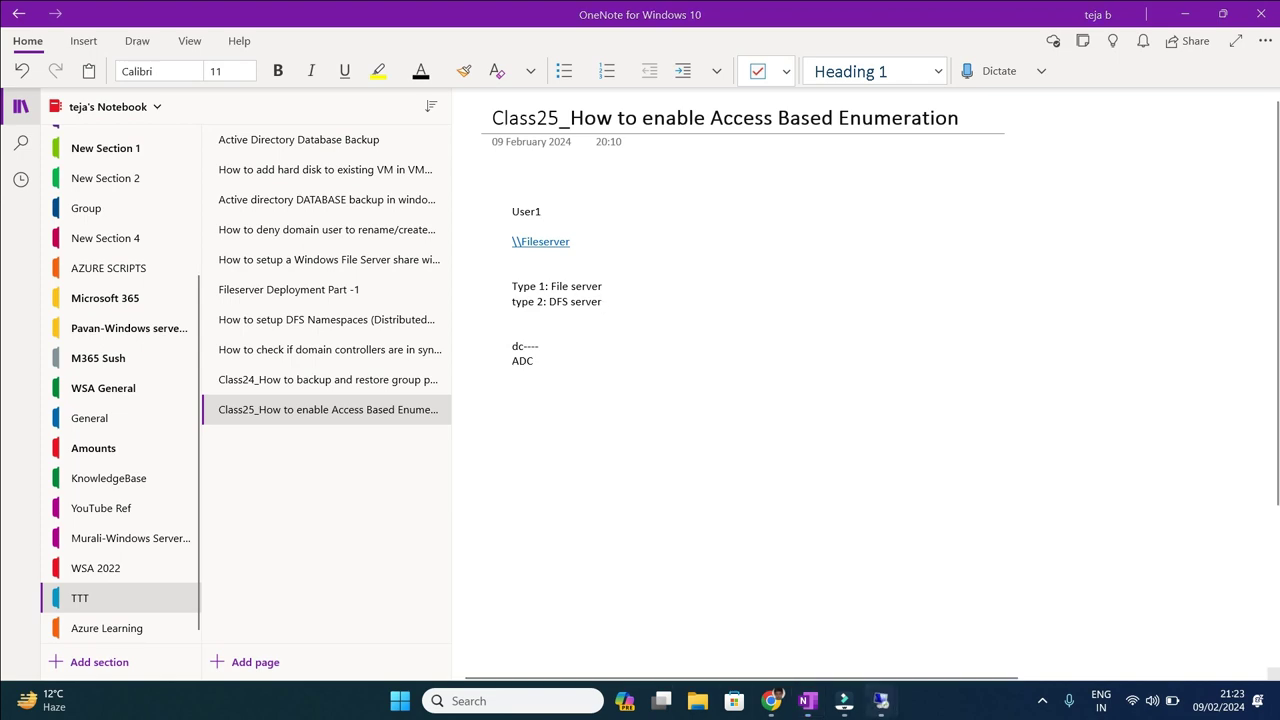
Replace the Shares window with Company share drive (S:), select its seven folders, then minimize it.
{"action": "mouse_move", "coordinate": [880, 700]}
{"action": "left_click", "coordinate": [968, 605]}
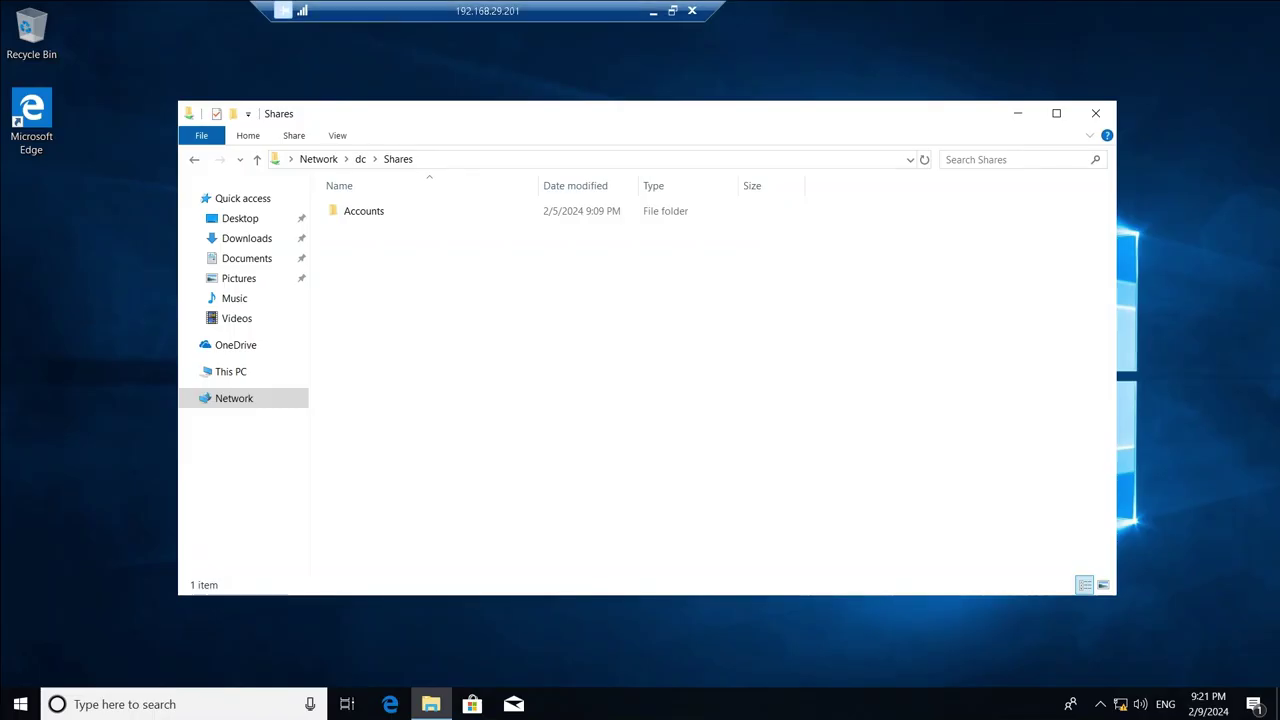
{"action": "left_click", "coordinate": [1095, 113]}
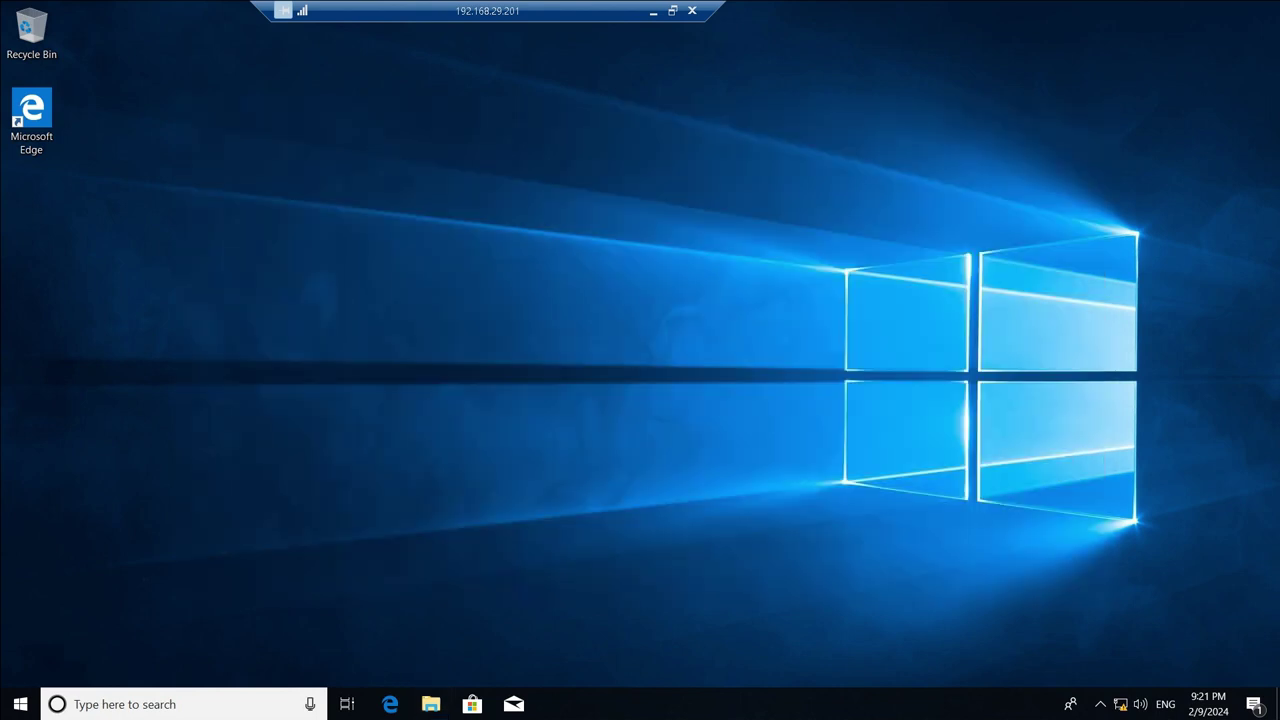
{"action": "left_click", "coordinate": [431, 704]}
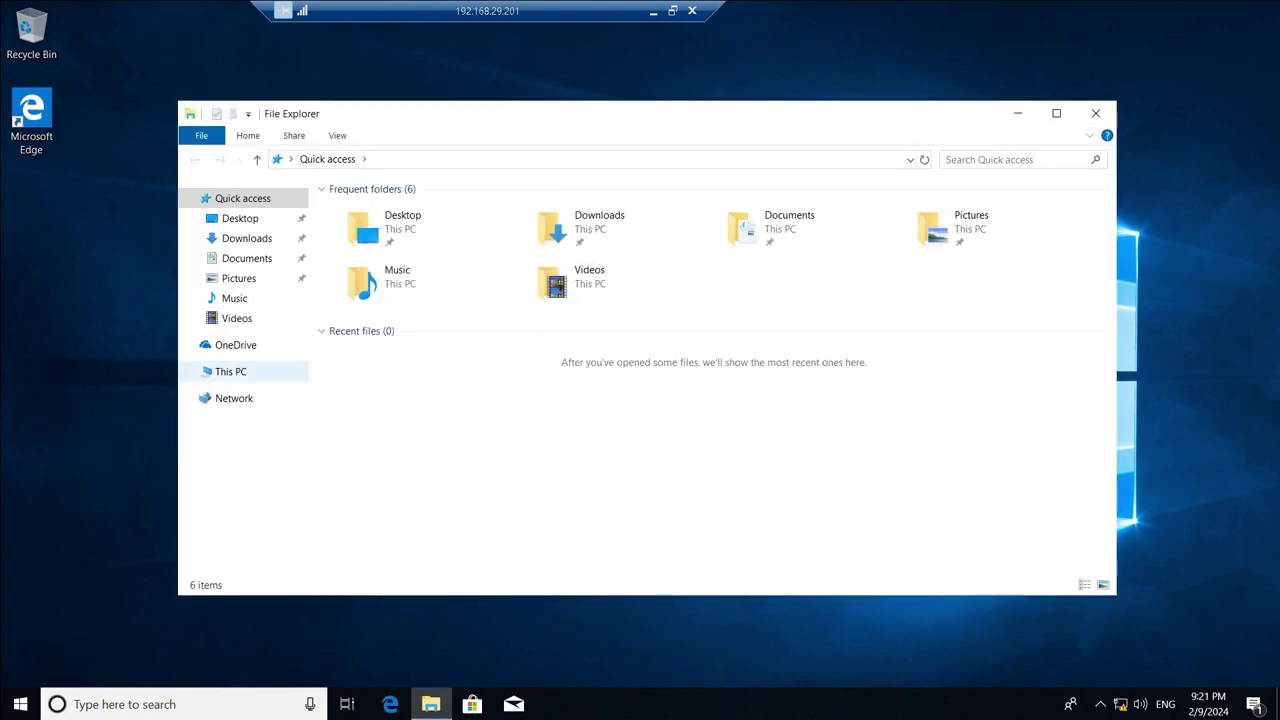
{"action": "left_click", "coordinate": [230, 371]}
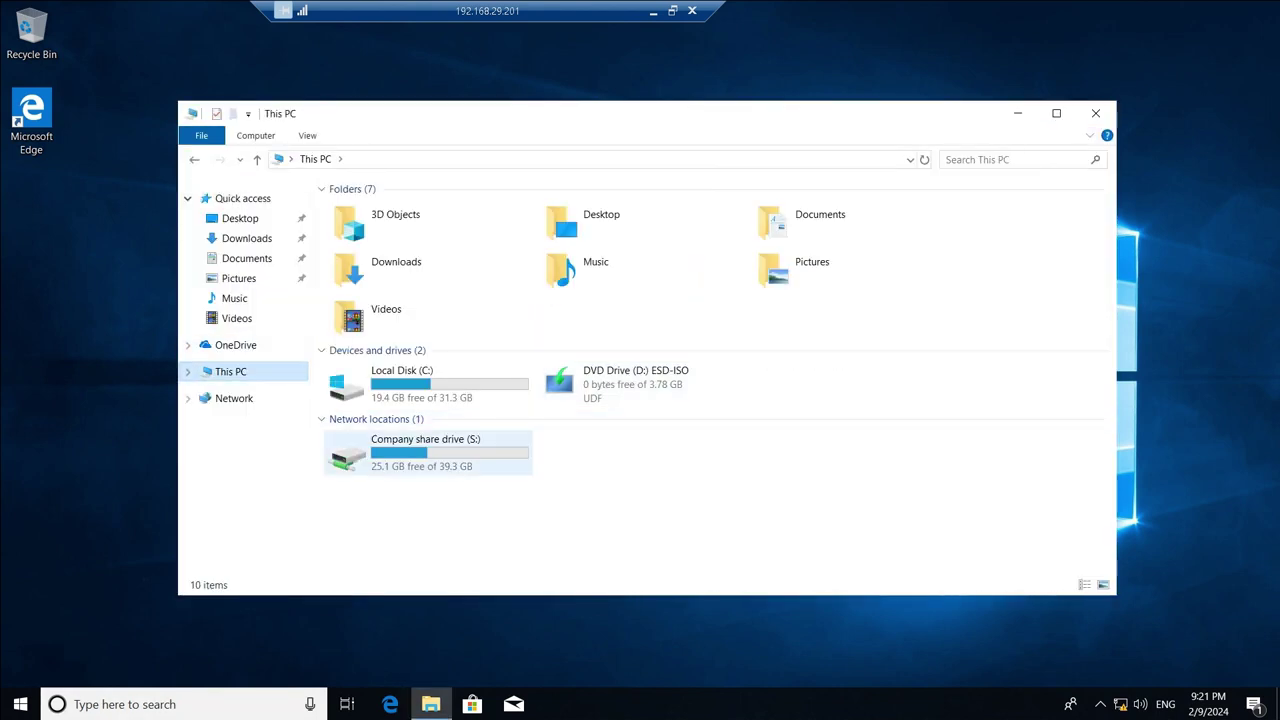
{"action": "double_click", "coordinate": [420, 452]}
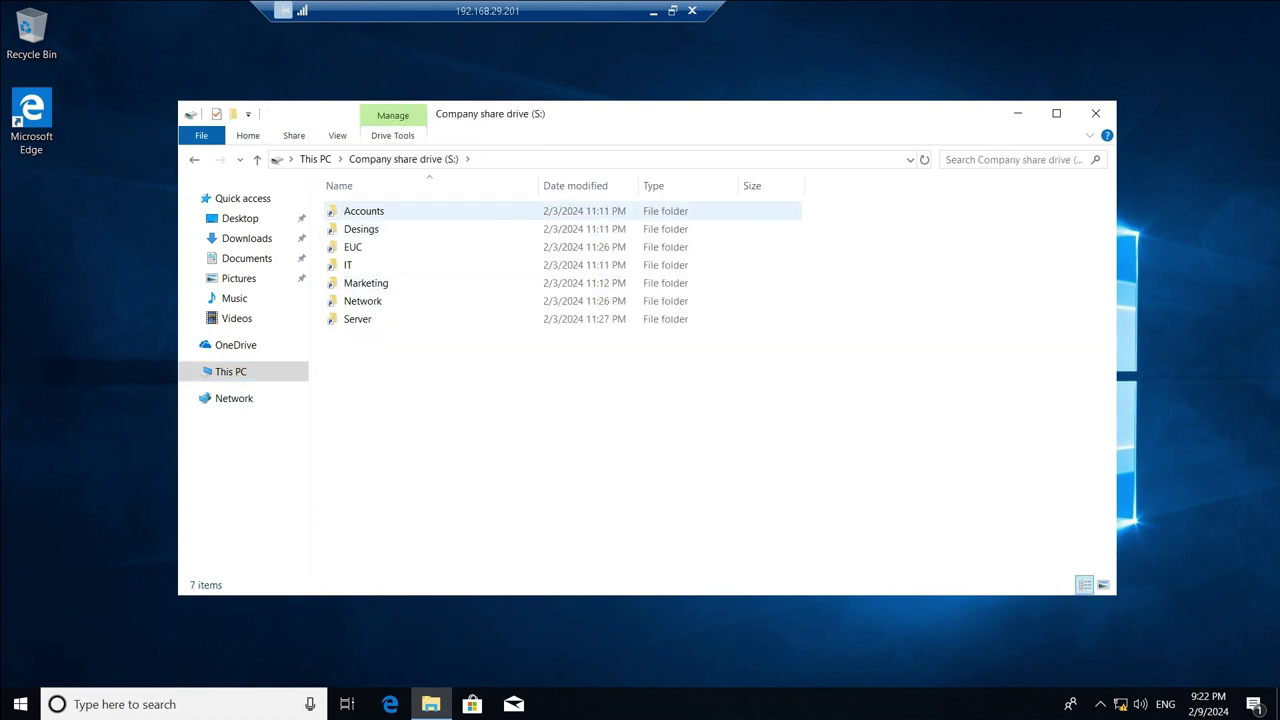
{"action": "left_click_drag", "start_coordinate": [443, 500], "coordinate": [400, 200]}
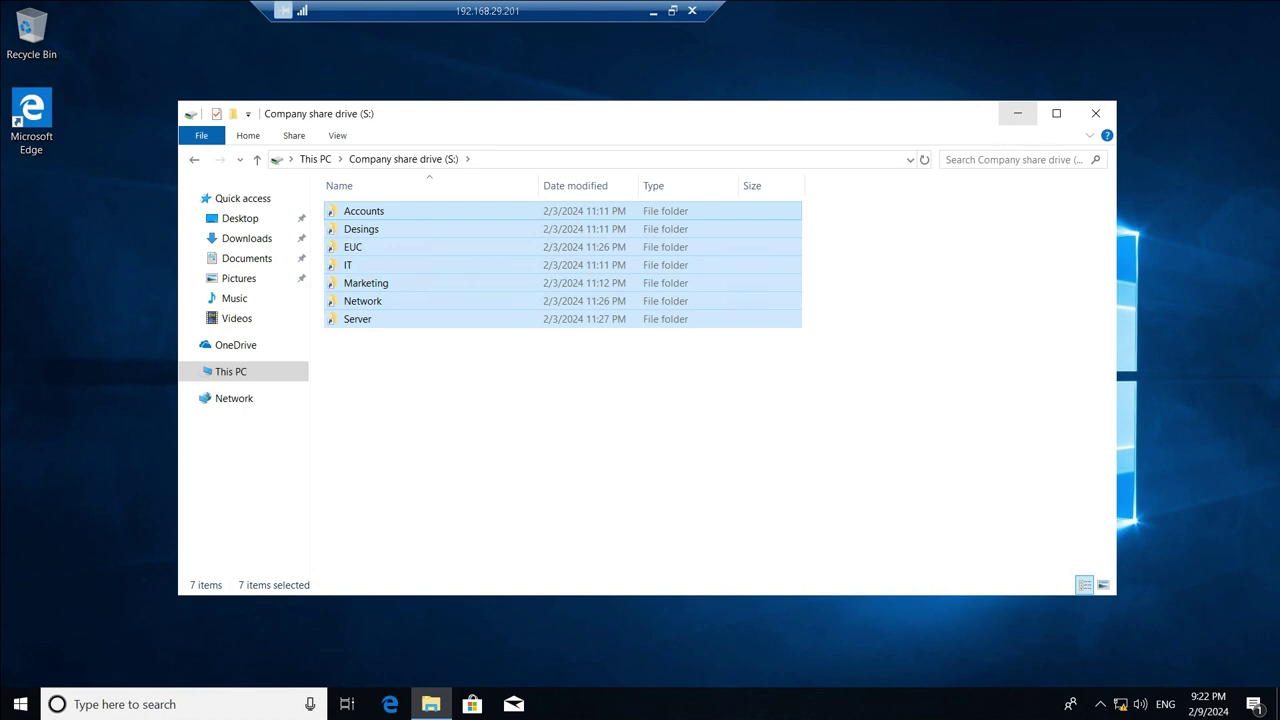
{"action": "left_click", "coordinate": [1018, 113]}
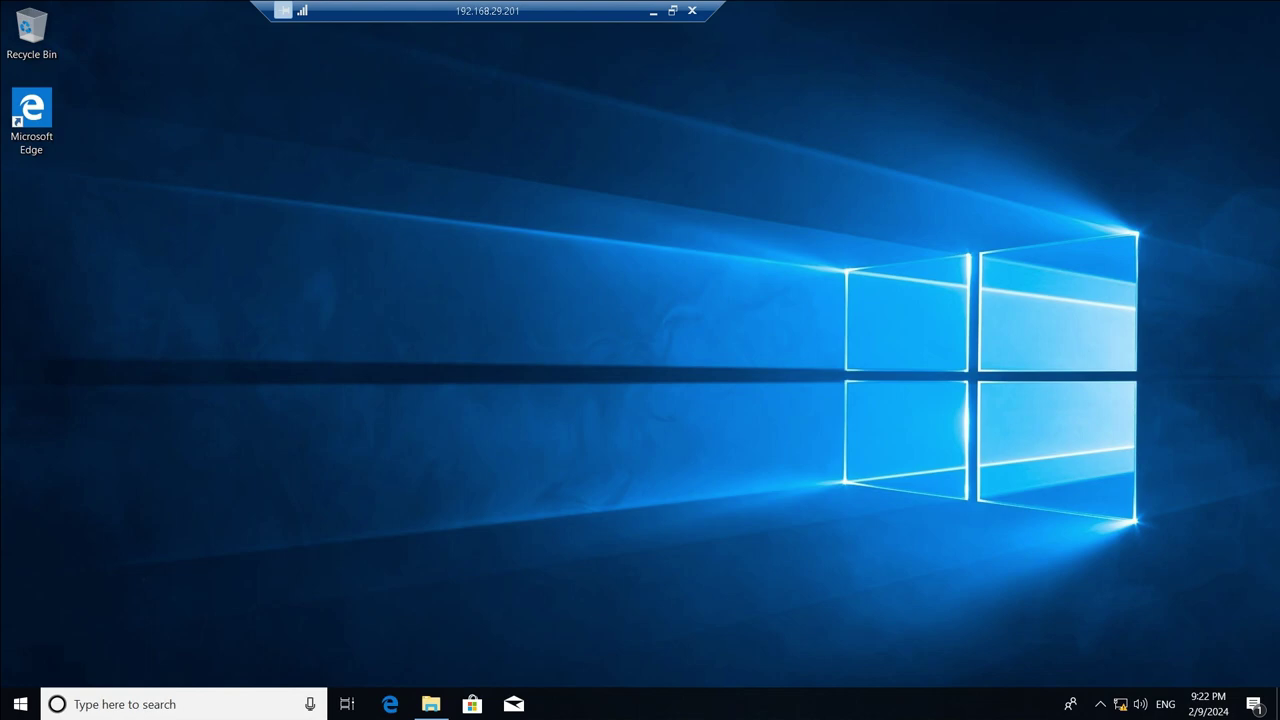
Leave the client session for the 192.168.29.200 server's Server Manager Shares page.
{"action": "left_click", "coordinate": [20, 704]}
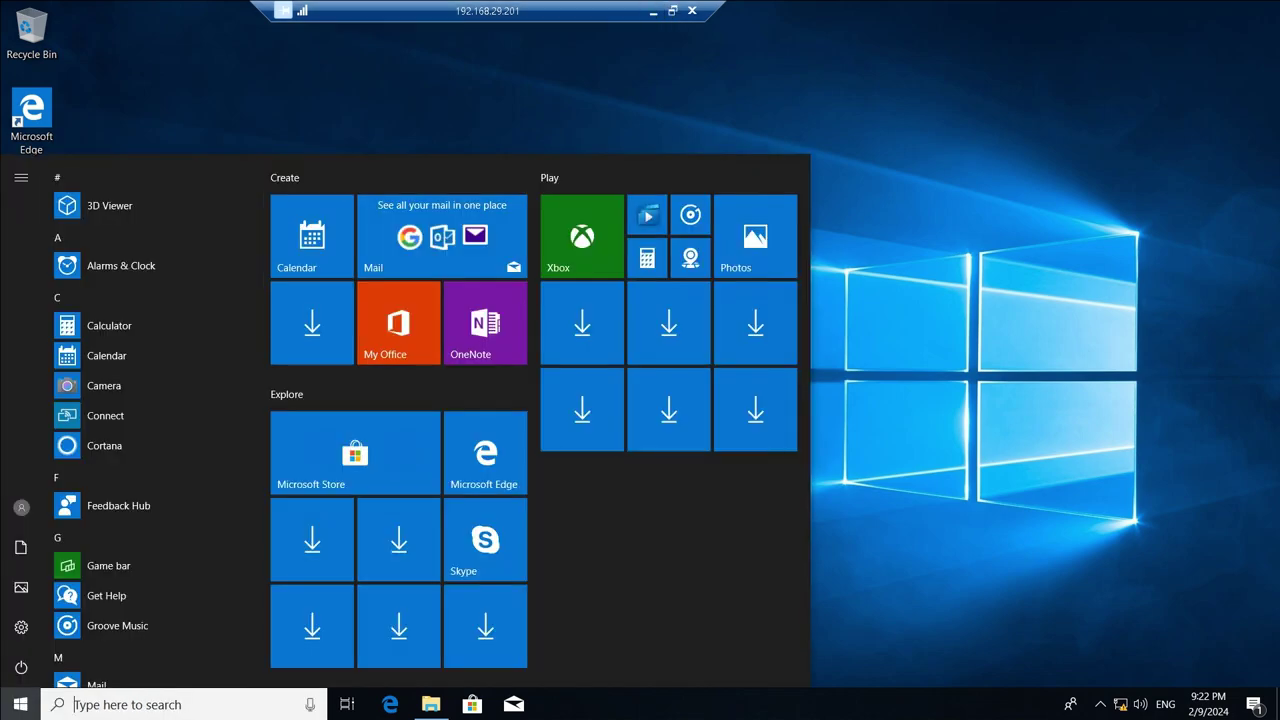
{"action": "left_click", "coordinate": [652, 11]}
{"action": "mouse_move", "coordinate": [880, 700]}
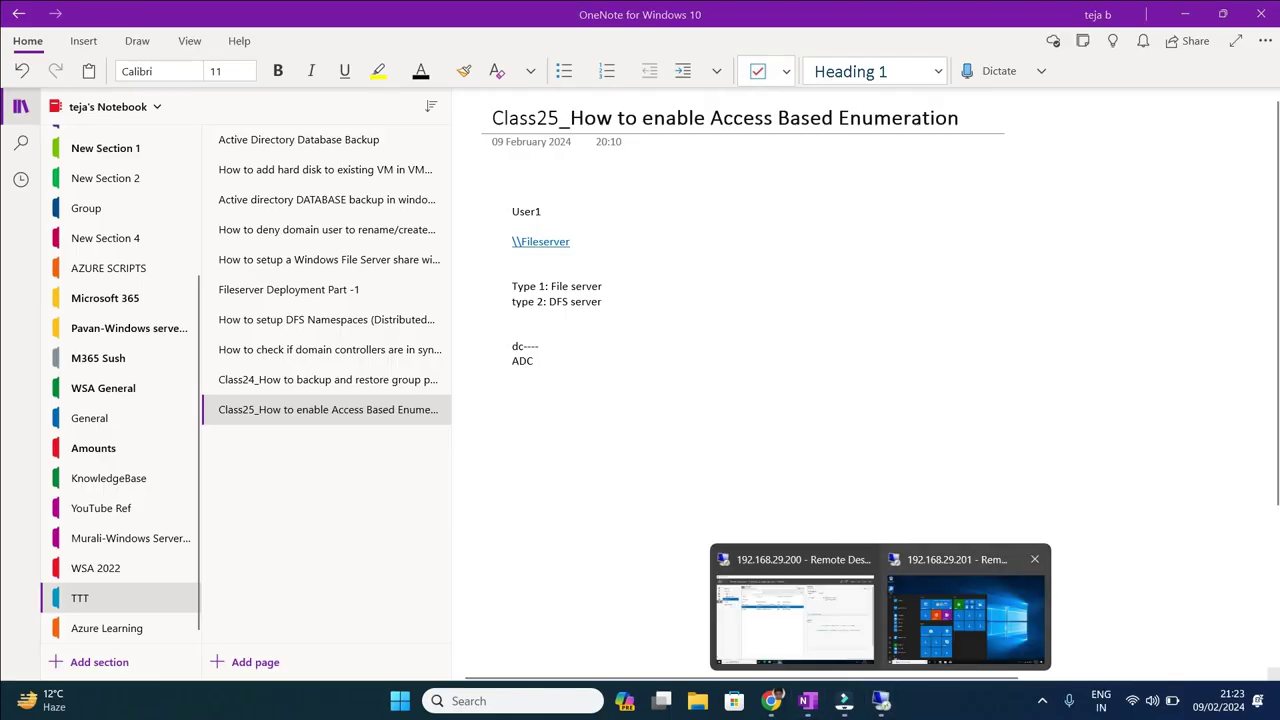
{"action": "left_click", "coordinate": [793, 610]}
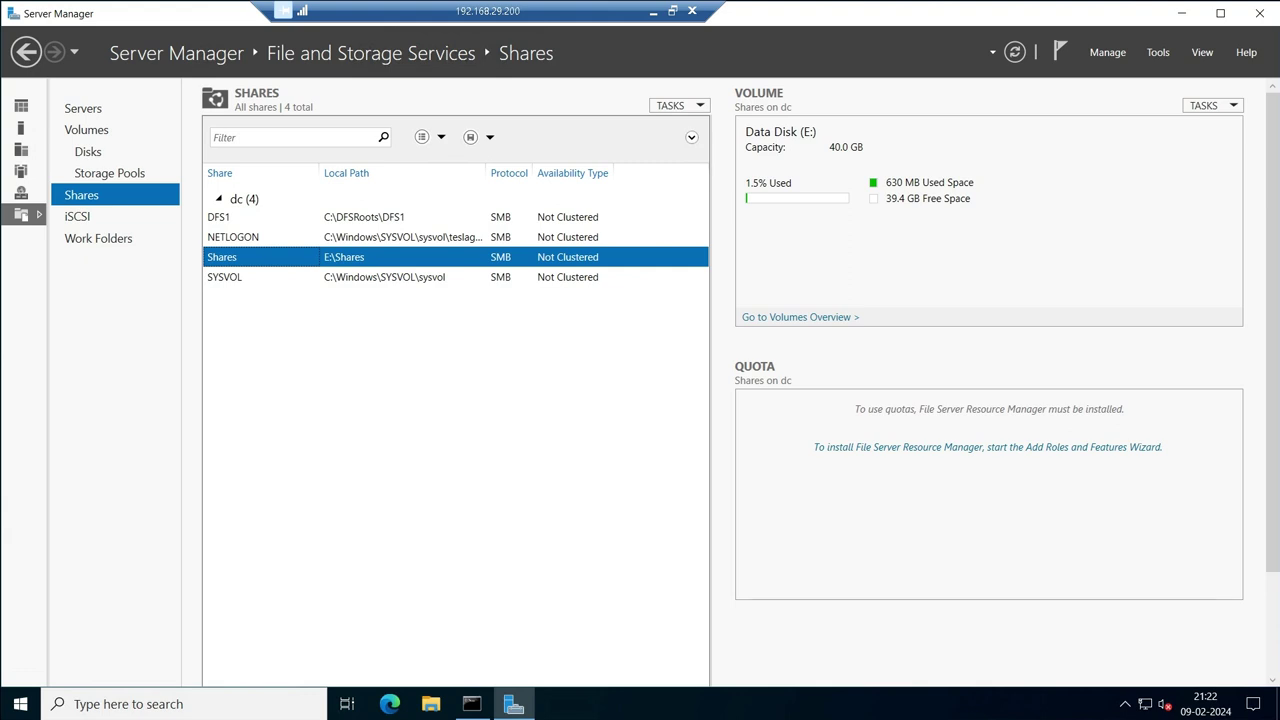
Enable and apply access-based enumeration in the DFS1 share's (C:\DFSRoots\DFS1) settings.
{"action": "right_click", "coordinate": [366, 217]}
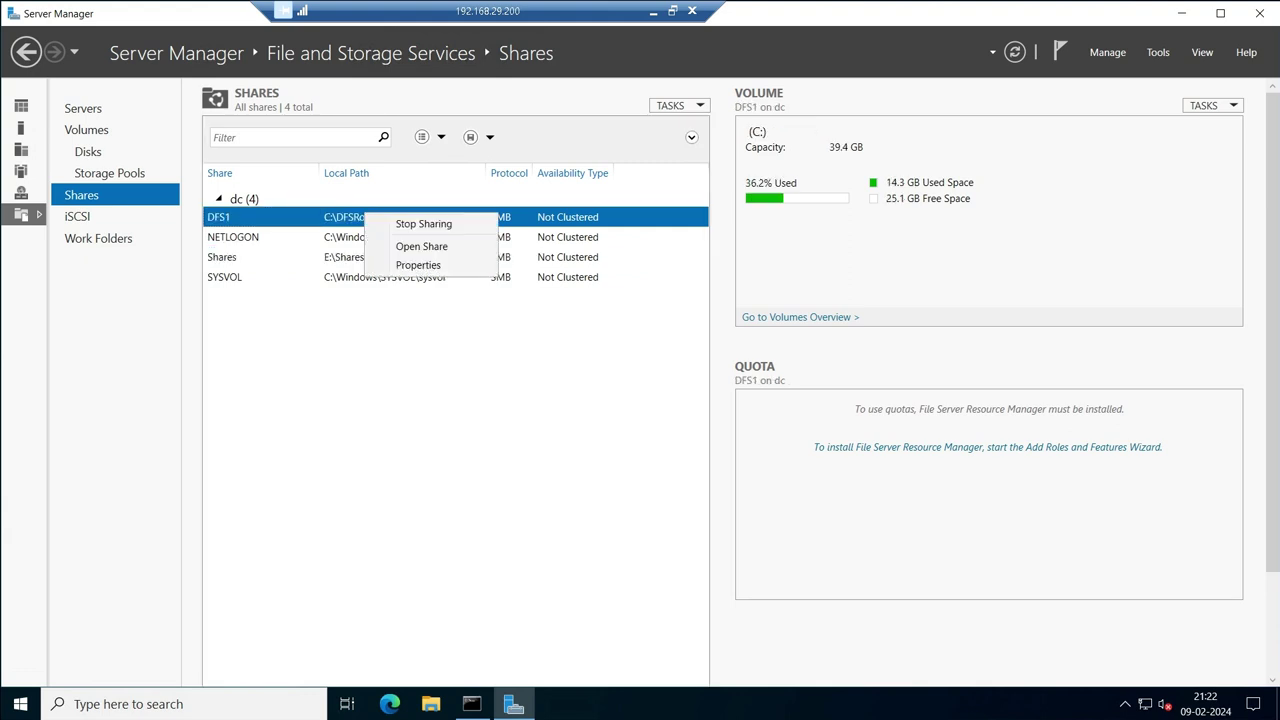
{"action": "left_click", "coordinate": [418, 265]}
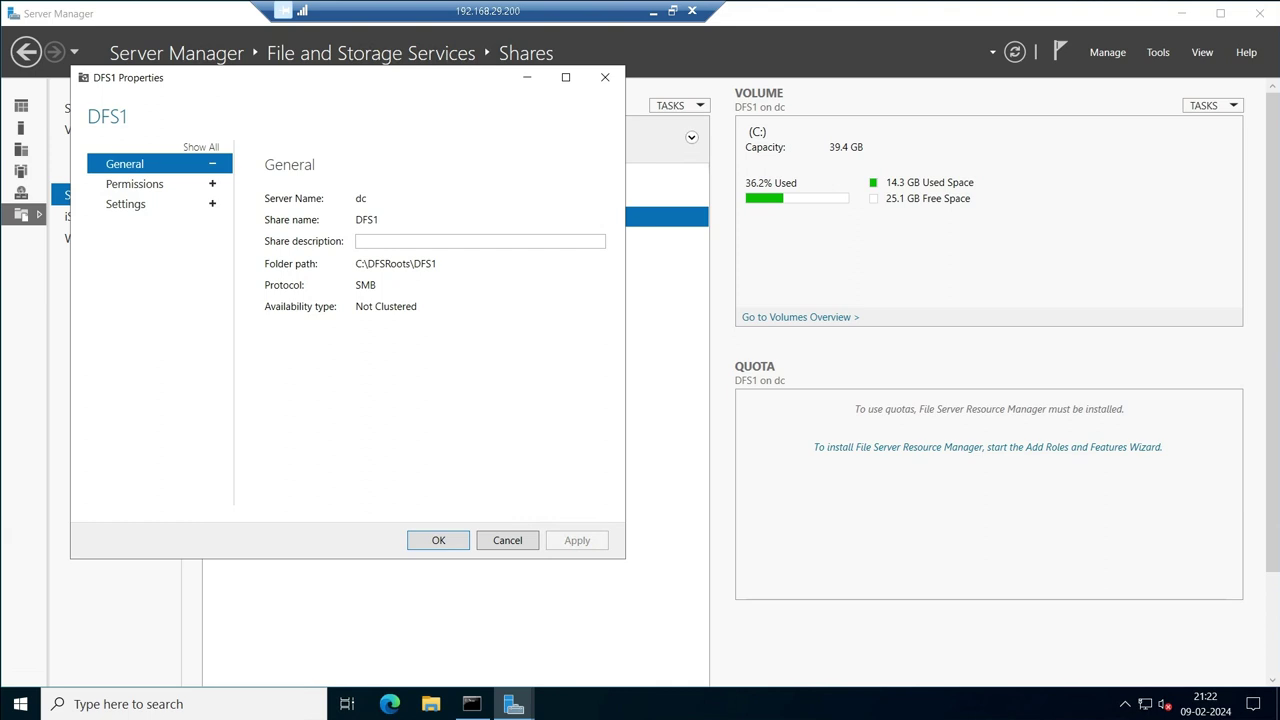
{"action": "left_click", "coordinate": [125, 203]}
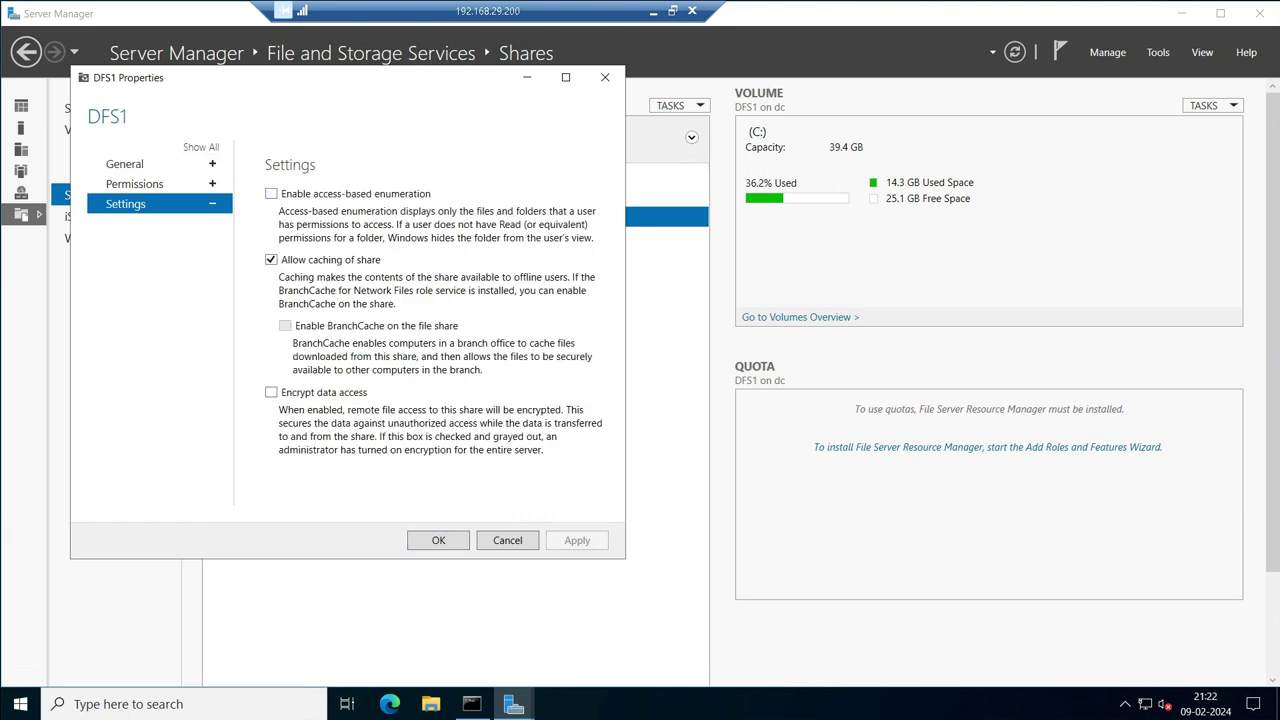
{"action": "left_click", "coordinate": [271, 193]}
{"action": "left_click", "coordinate": [577, 540]}
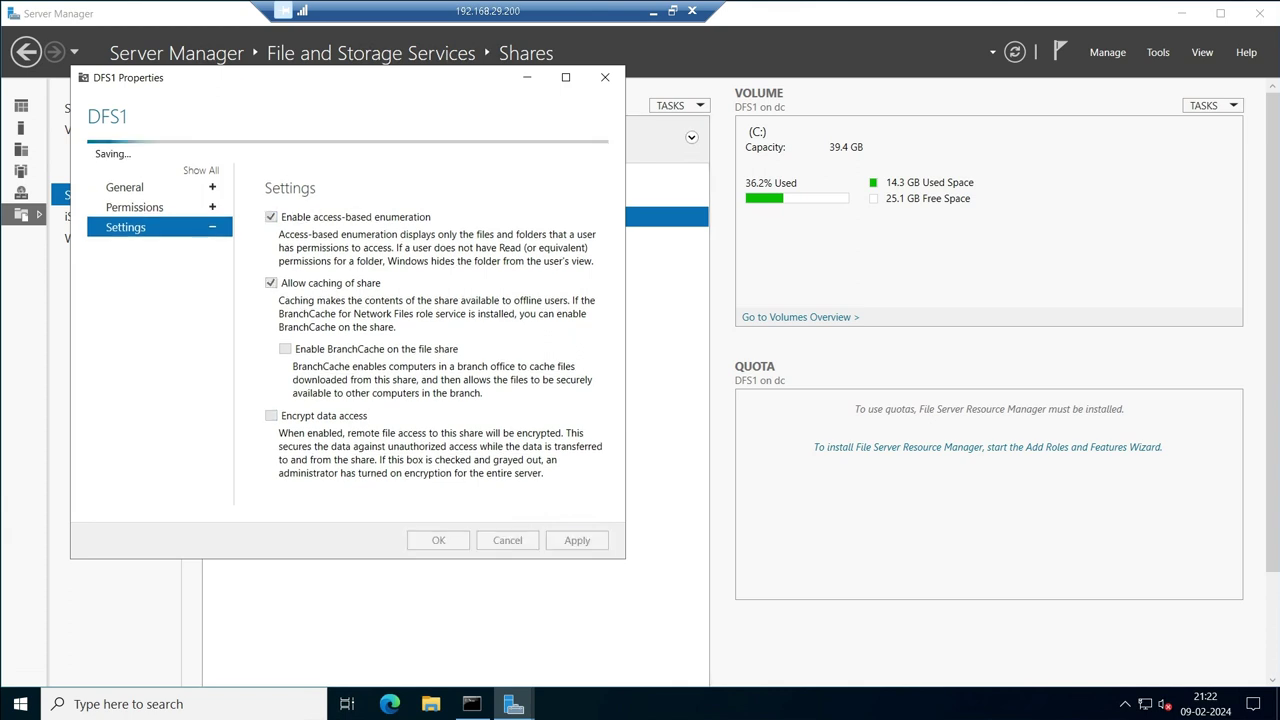
{"action": "key", "text": "Return"}
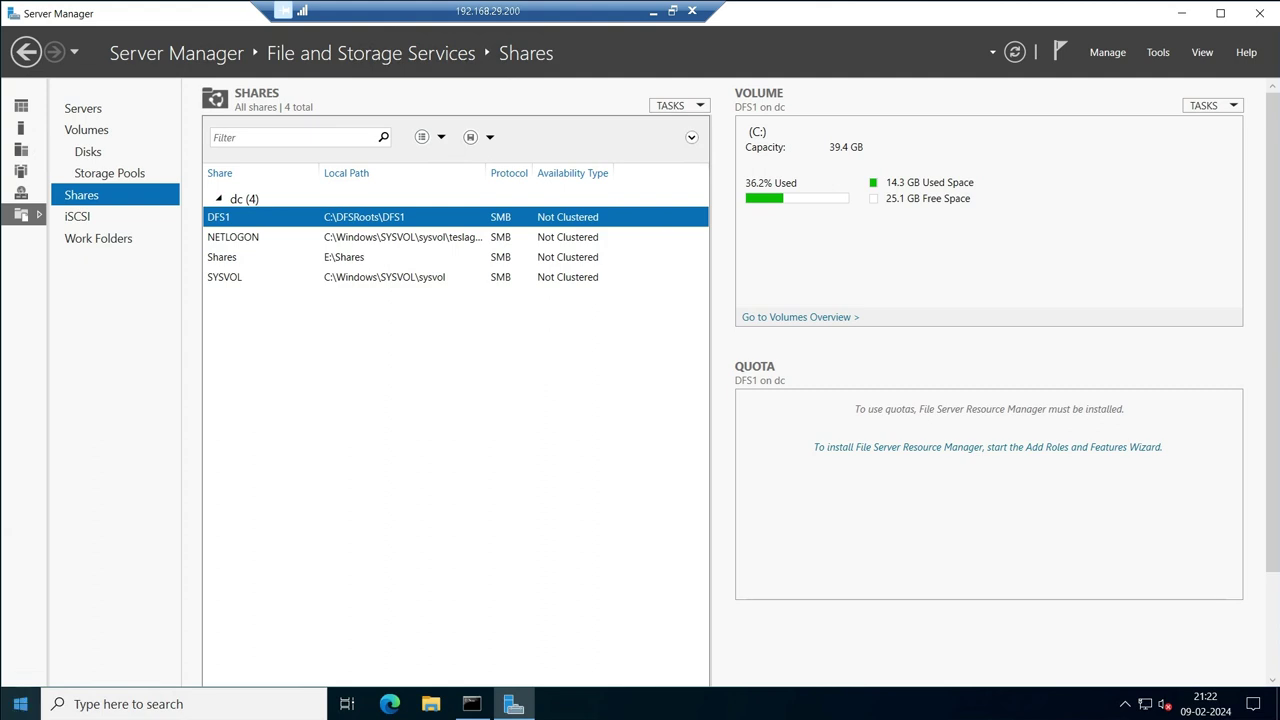
{"action": "key", "text": "super"}
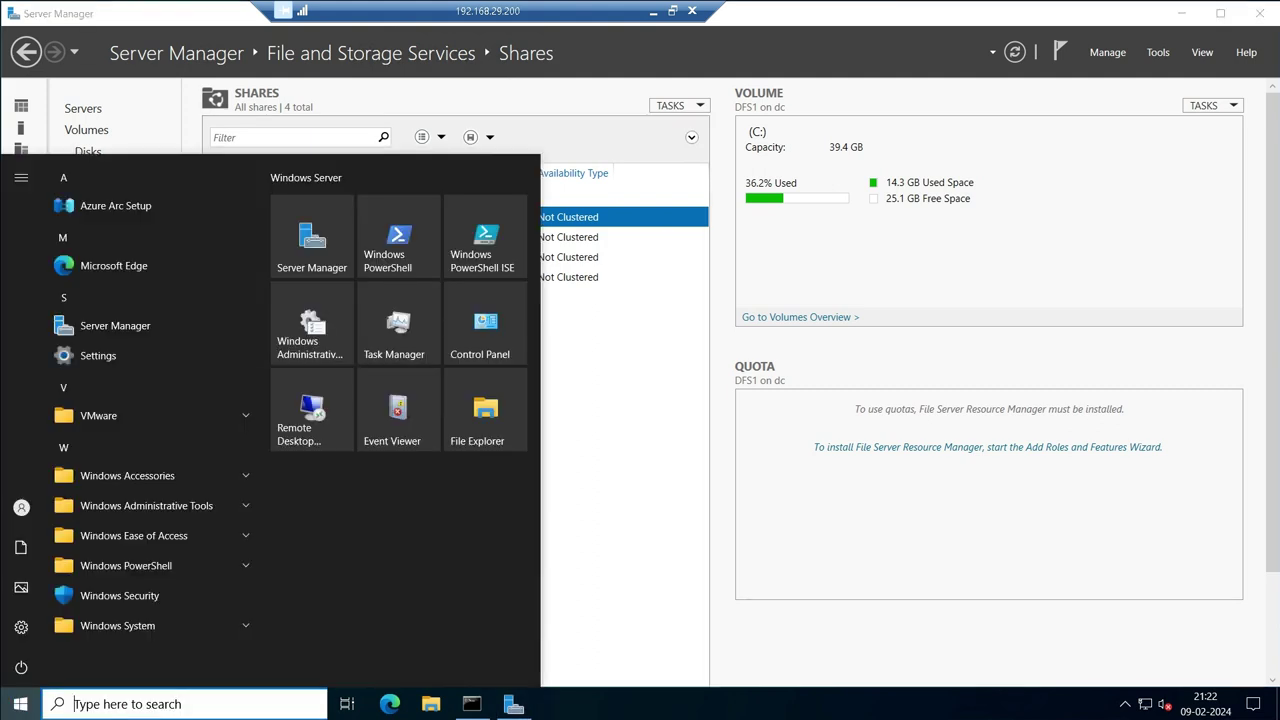
Launch DFS Management from Tools and show the \\teslagroup.co.in\DFS1 namespace.
{"action": "left_click", "coordinate": [1158, 52]}
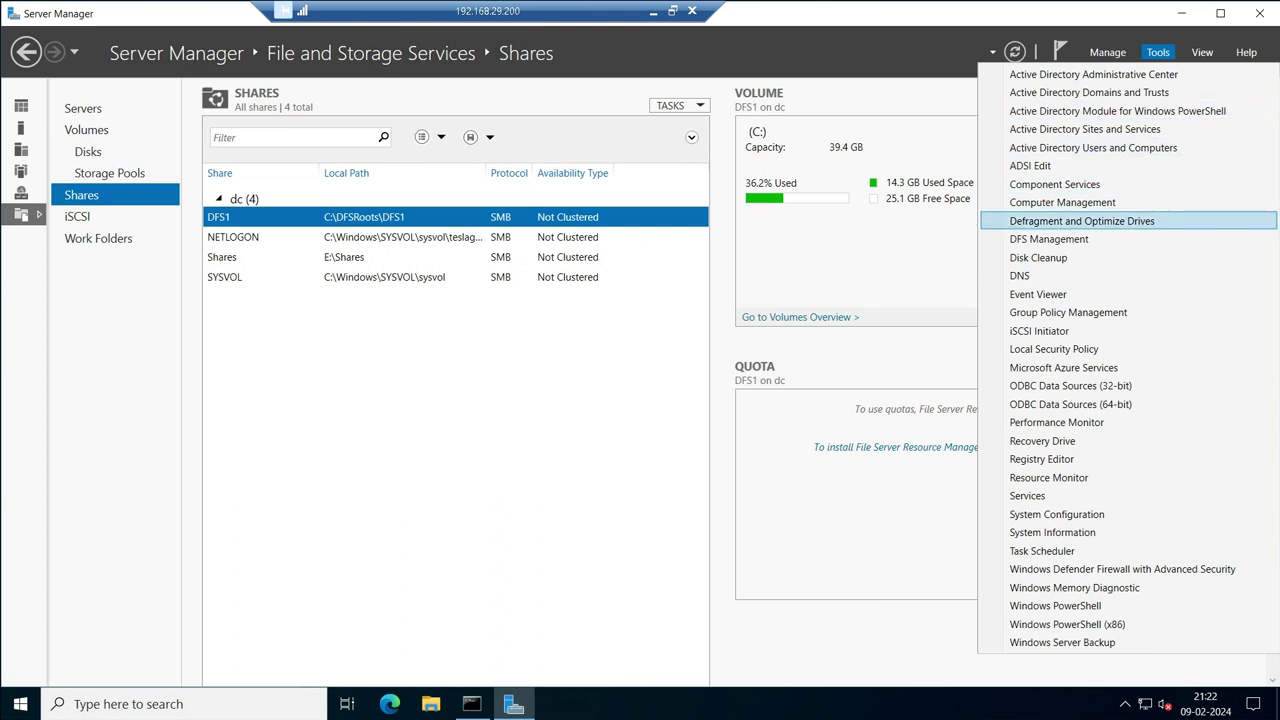
{"action": "left_click", "coordinate": [1049, 239]}
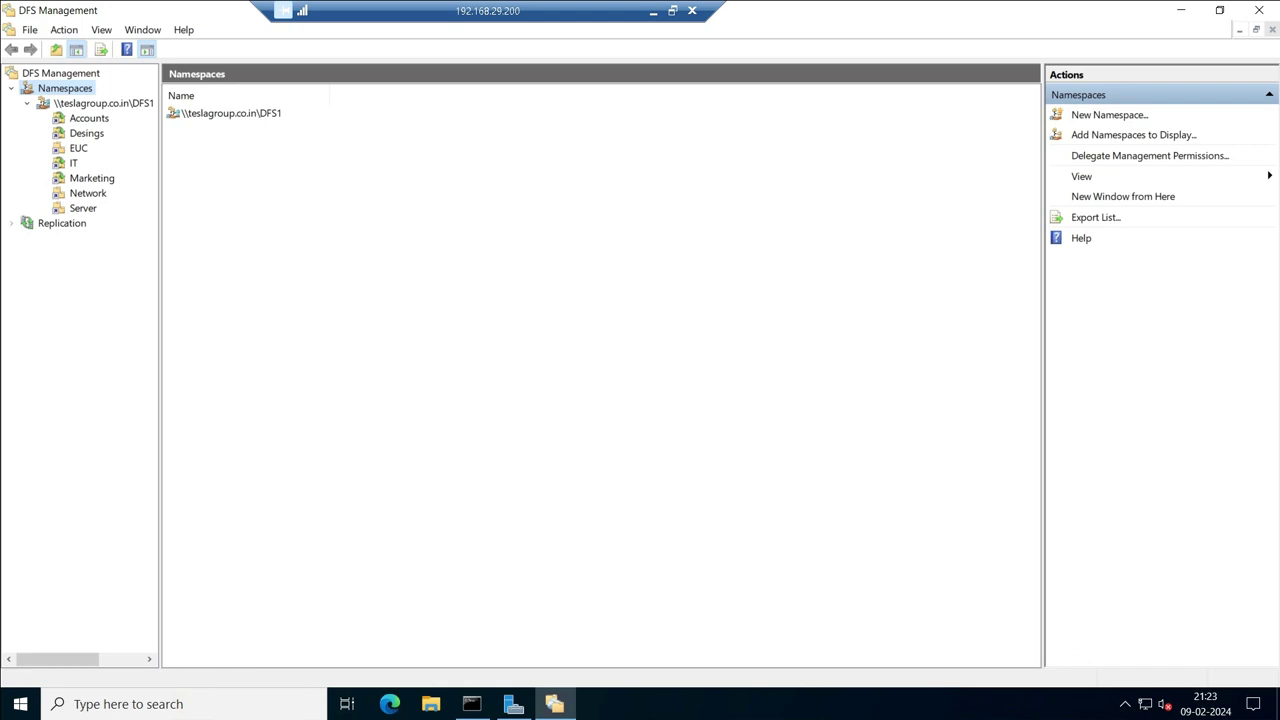
{"action": "left_click", "coordinate": [103, 103]}
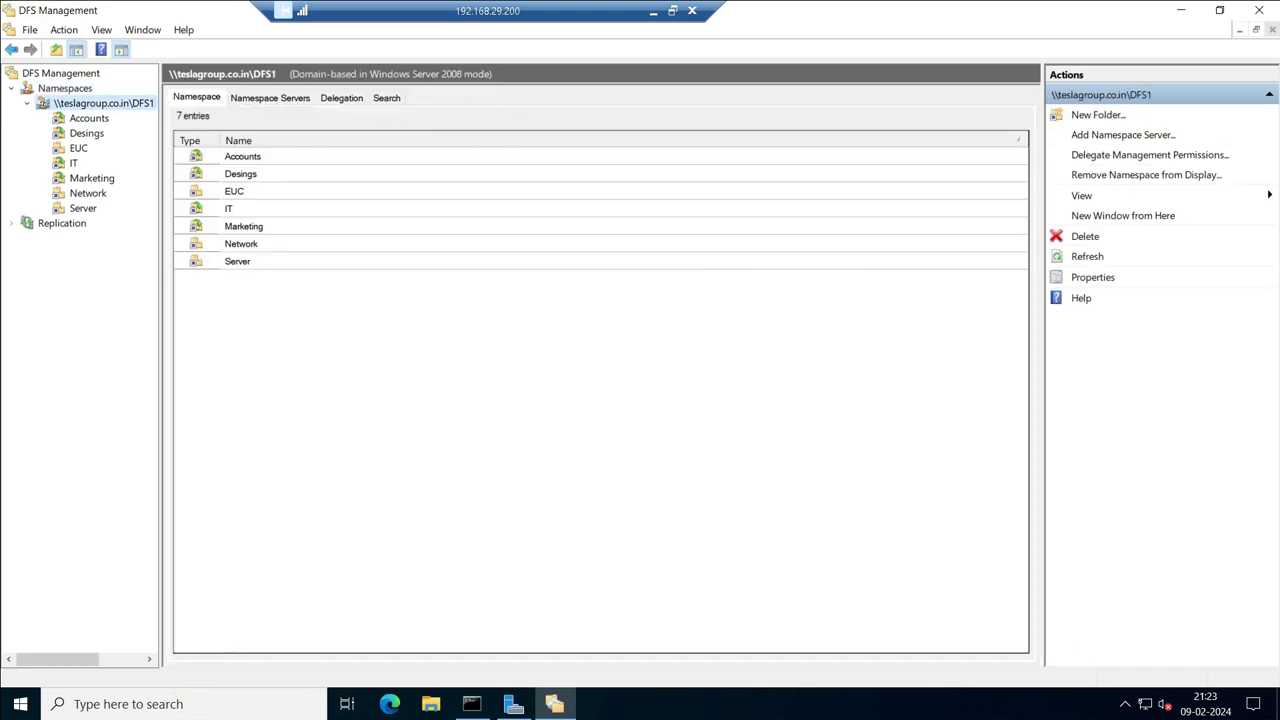
Tick Enable access-based enumeration on the namespace's Advanced properties and apply it.
{"action": "right_click", "coordinate": [108, 103]}
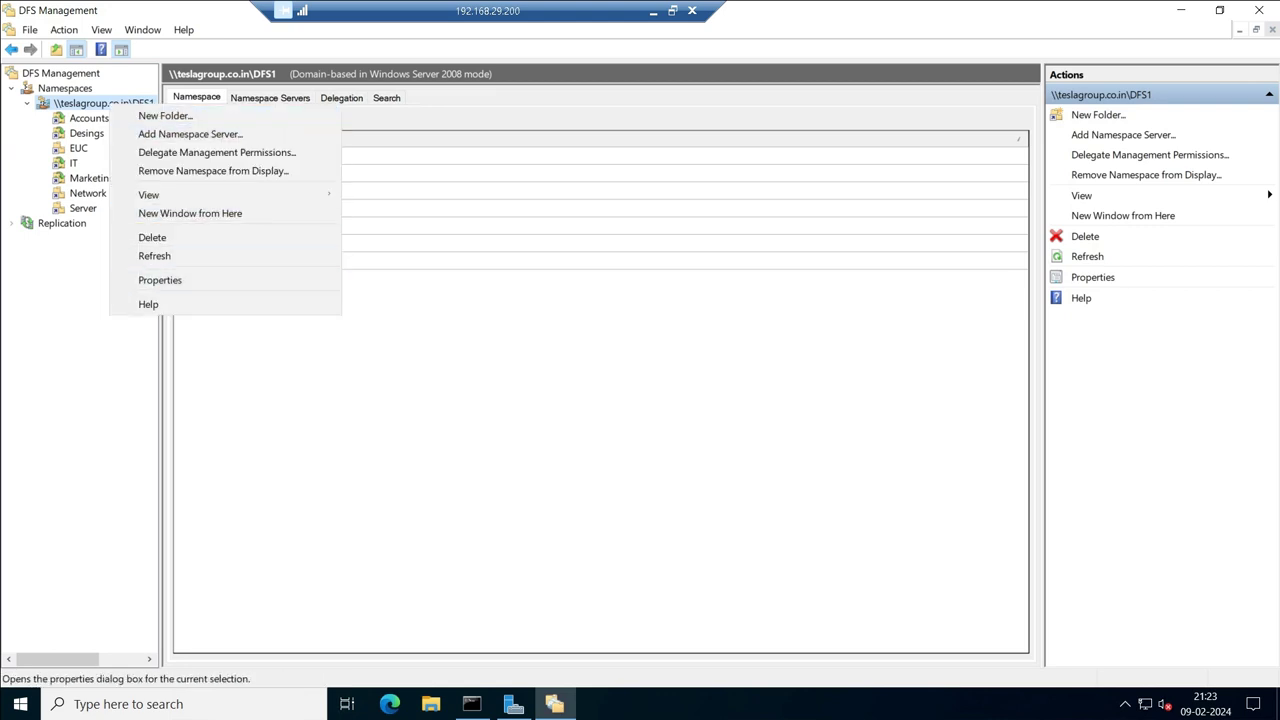
{"action": "left_click", "coordinate": [160, 280]}
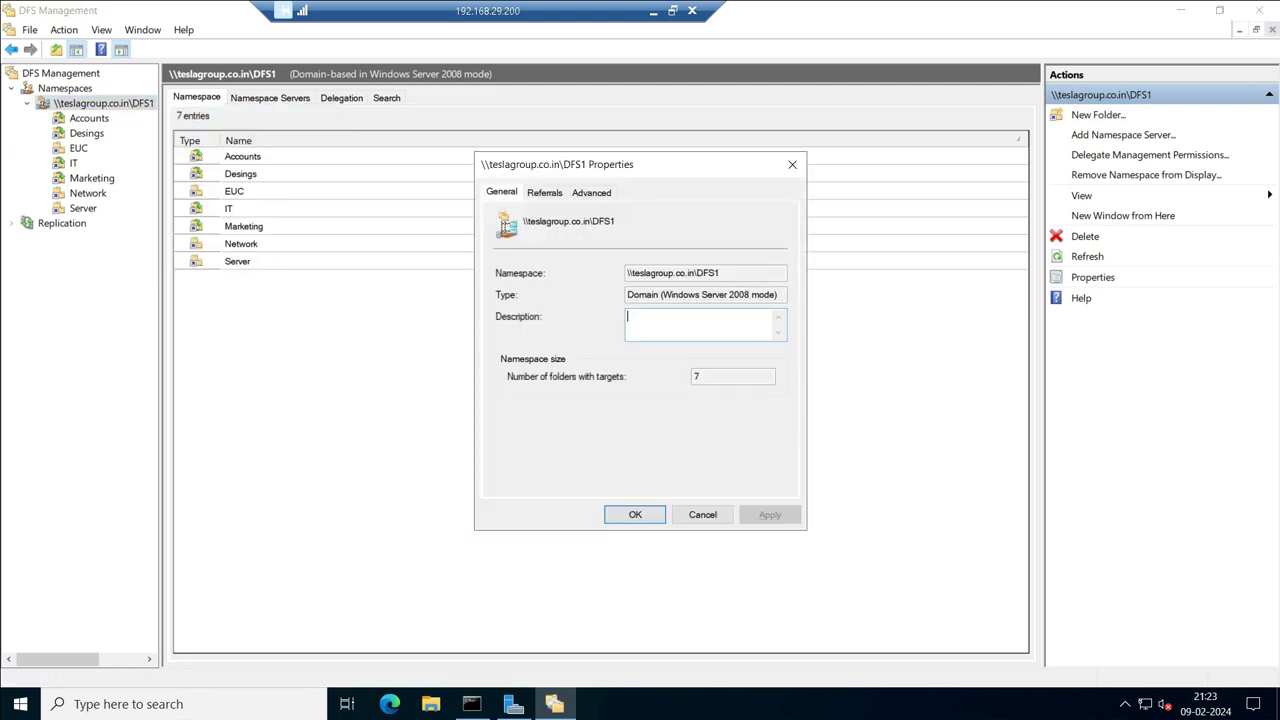
{"action": "key", "text": "ctrl+shift+Tab"}
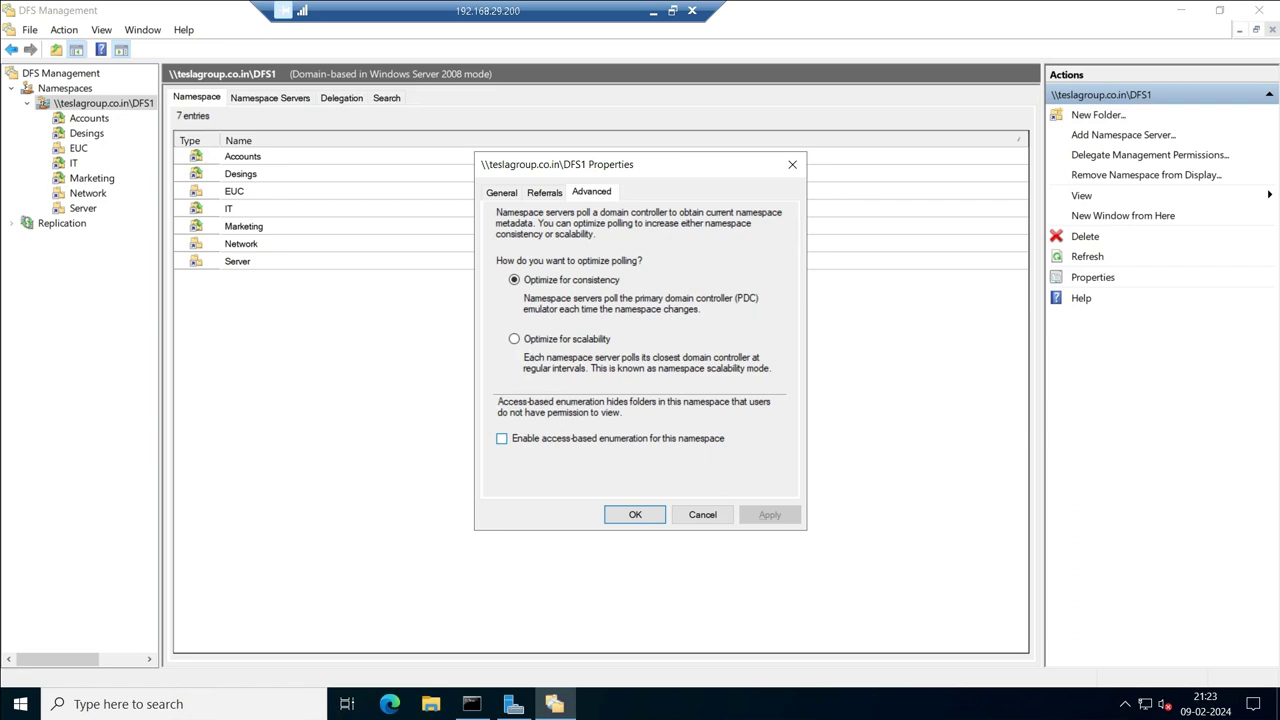
{"action": "left_click", "coordinate": [501, 438]}
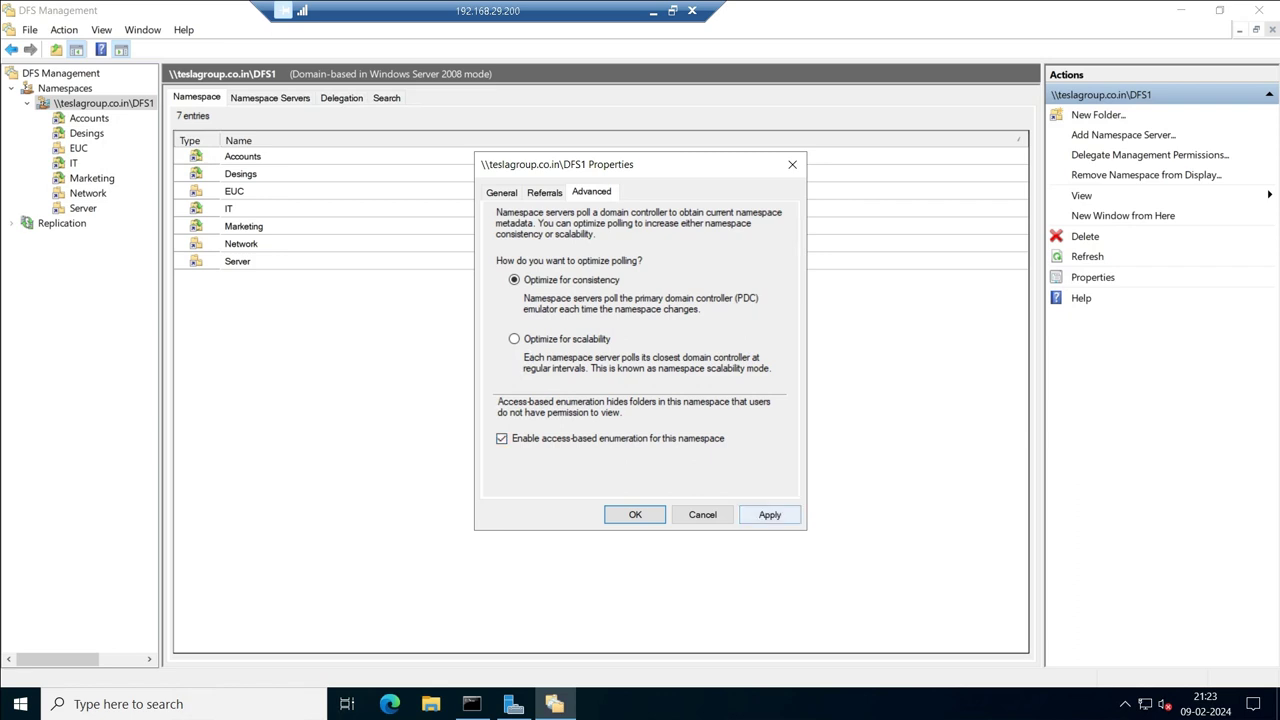
{"action": "key", "text": "alt+a"}
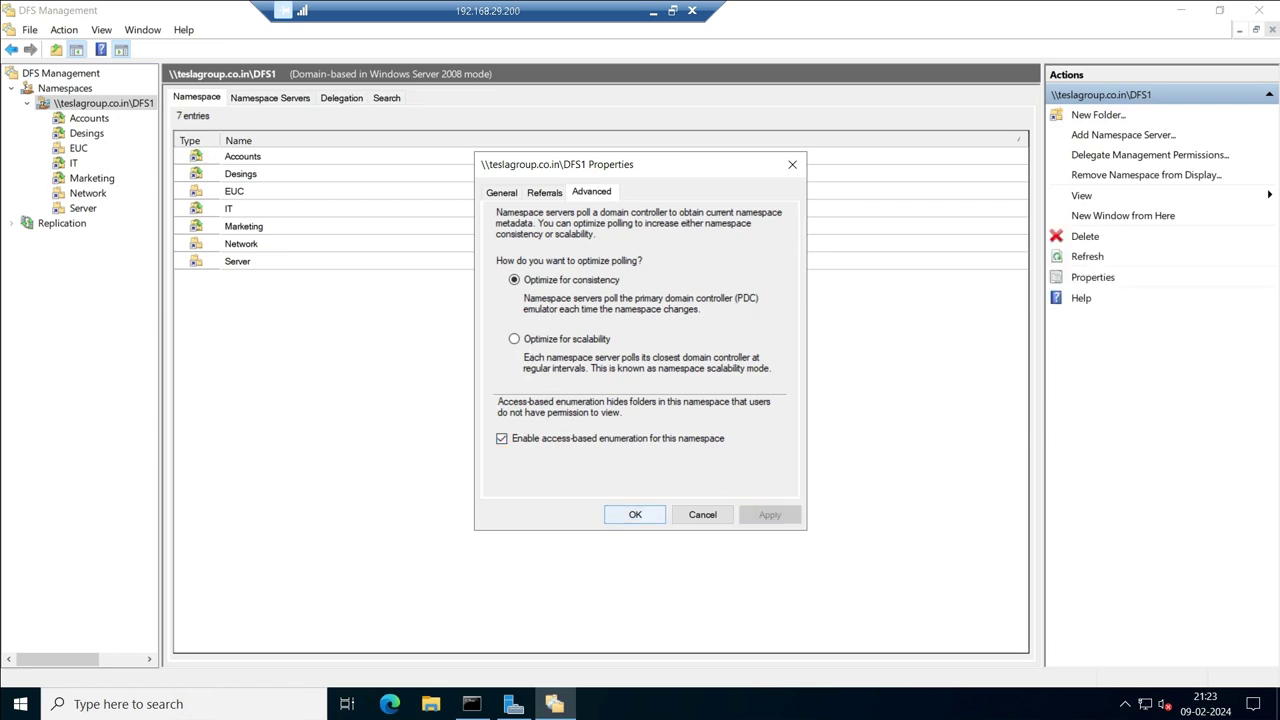
{"action": "key", "text": "Return"}
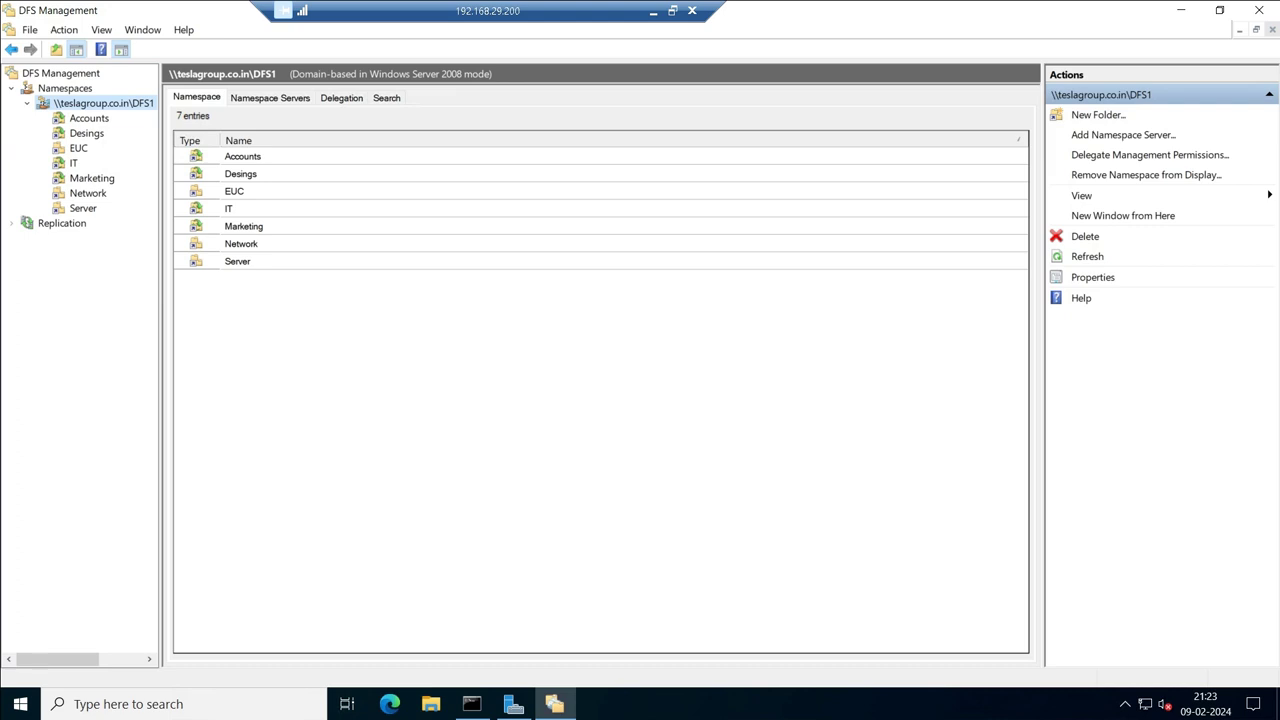
Open the Accounts folder's properties and switch it to explicit view permissions.
{"action": "left_click", "coordinate": [89, 118]}
{"action": "right_click", "coordinate": [89, 121]}
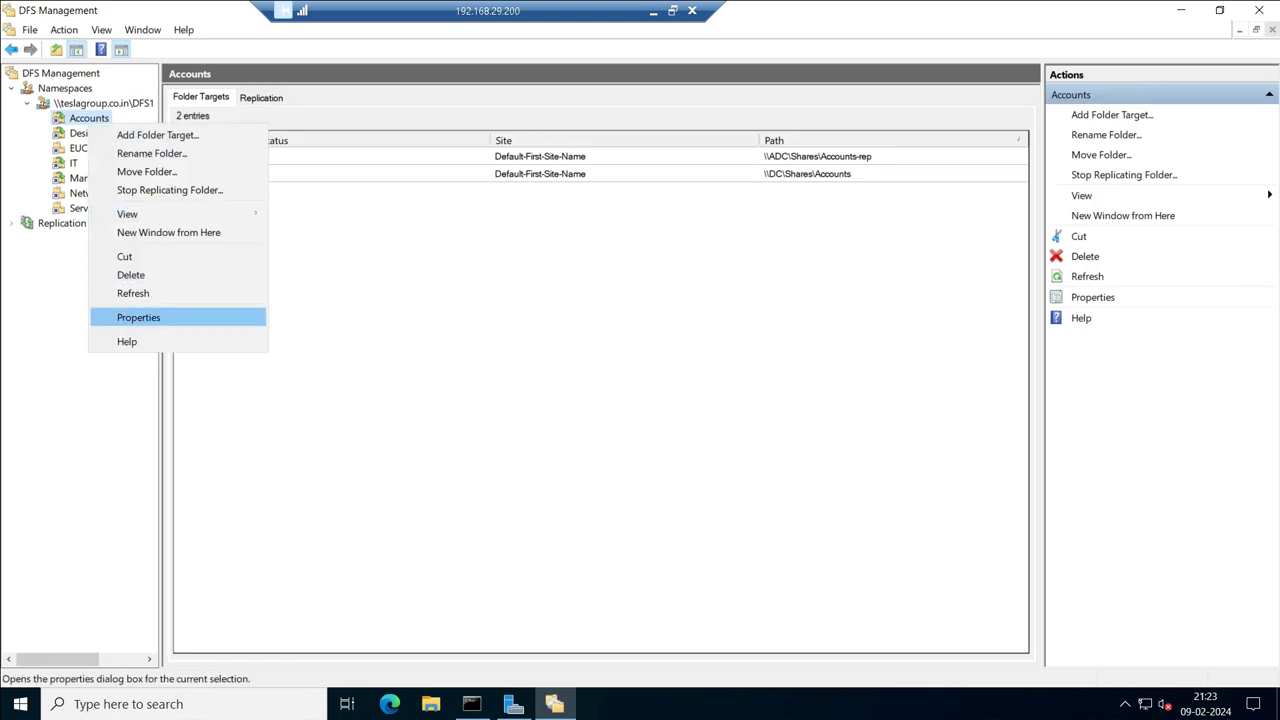
{"action": "key", "text": "Return"}
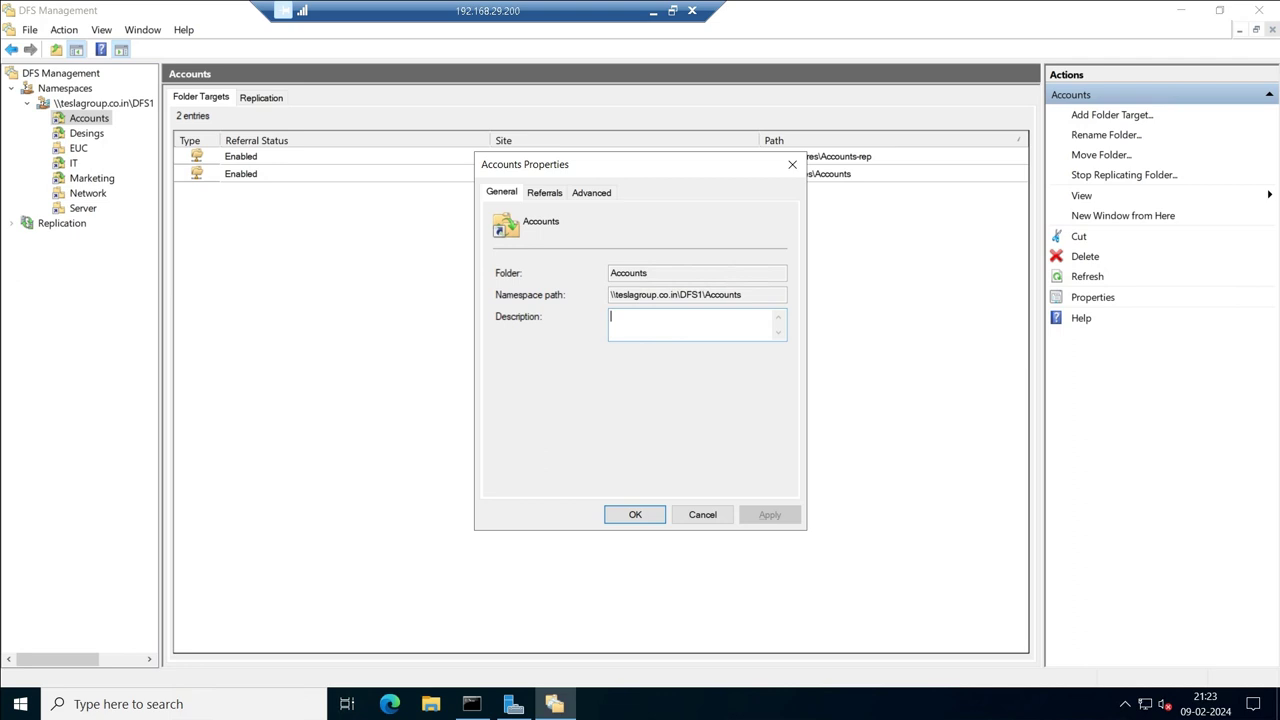
{"action": "left_click", "coordinate": [591, 192]}
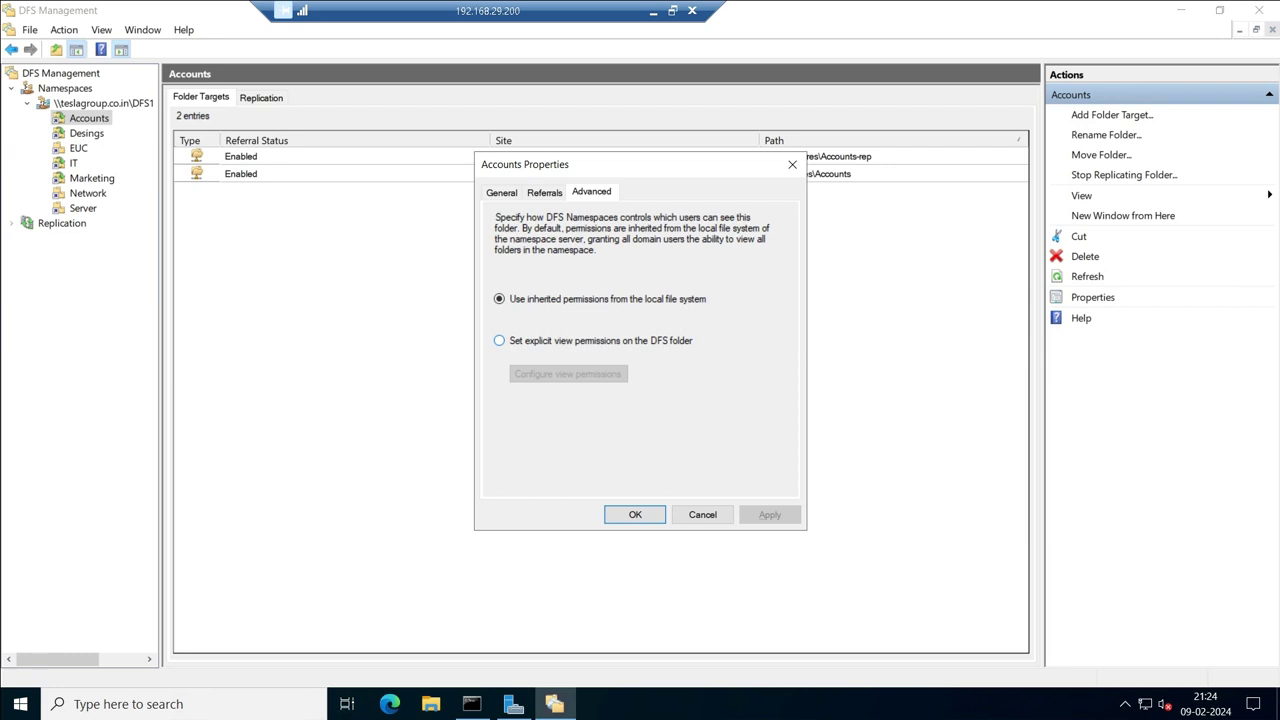
{"action": "left_click", "coordinate": [499, 340]}
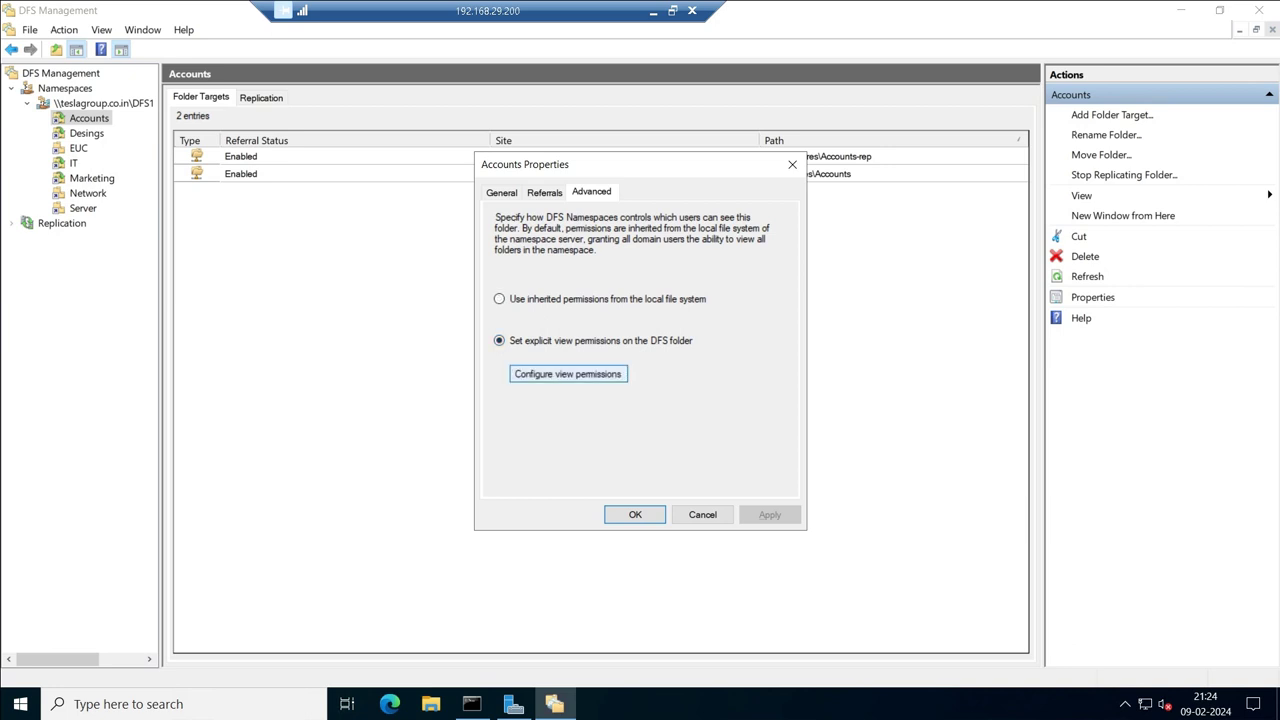
{"action": "left_click", "coordinate": [568, 373]}
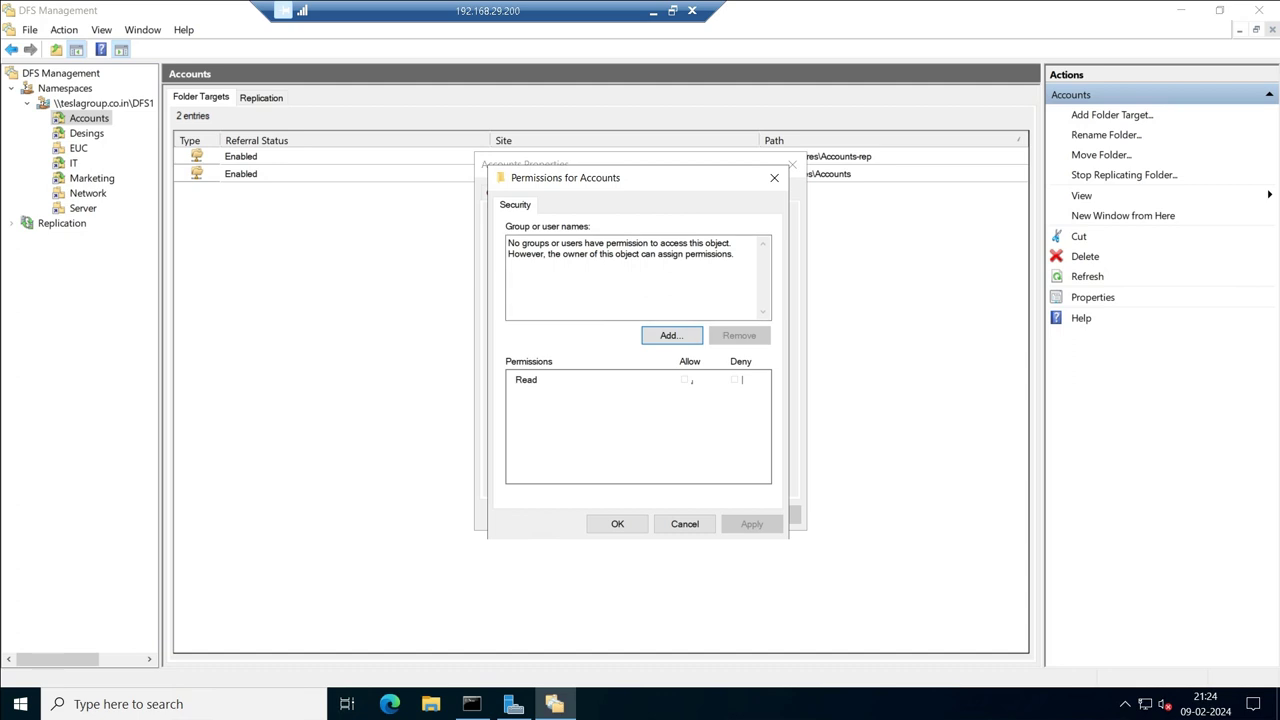
Add the sf-accounts group with Read access and apply the Accounts permissions.
{"action": "left_click", "coordinate": [671, 335]}
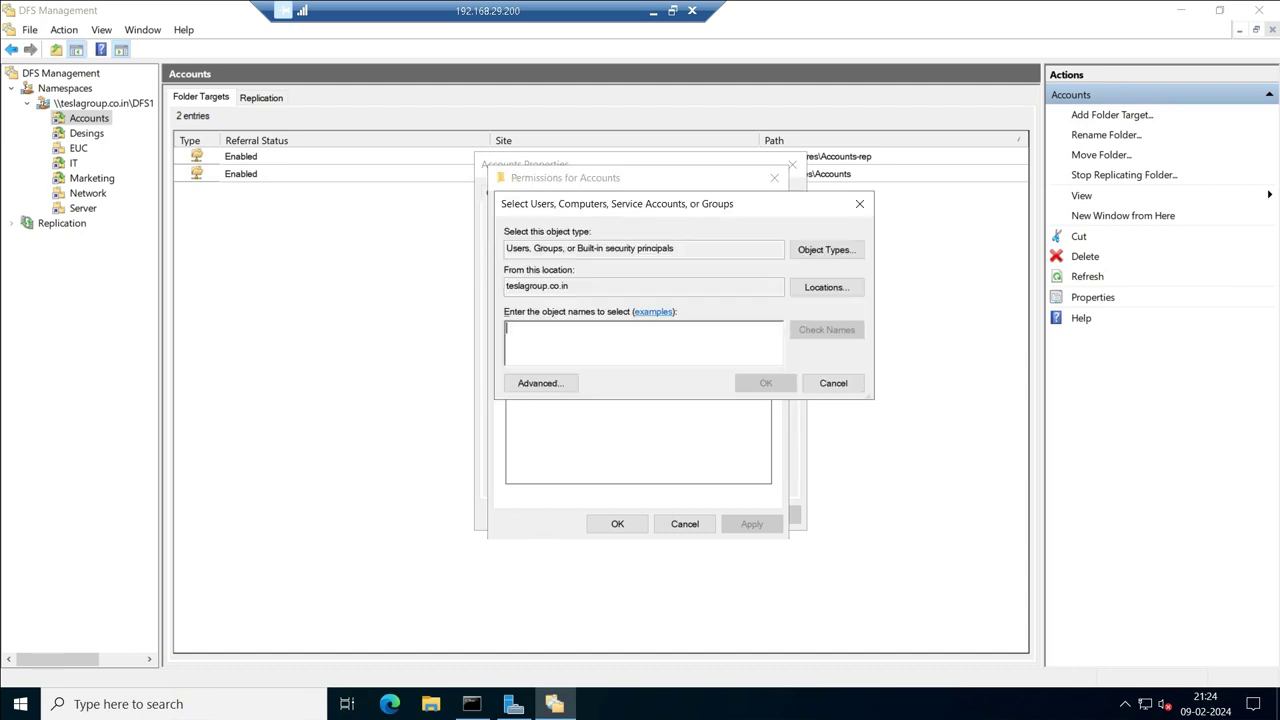
{"action": "left_click_drag", "start_coordinate": [620, 203], "coordinate": [698, 202]}
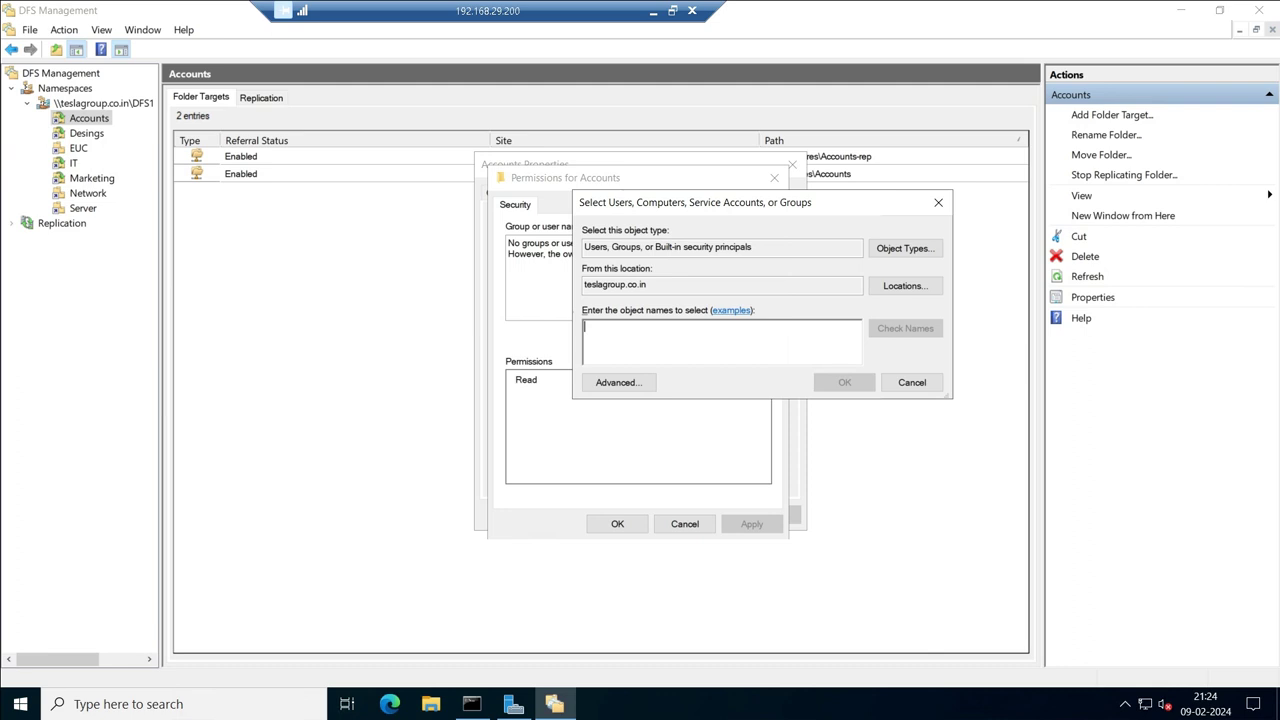
{"action": "type", "text": "s"}
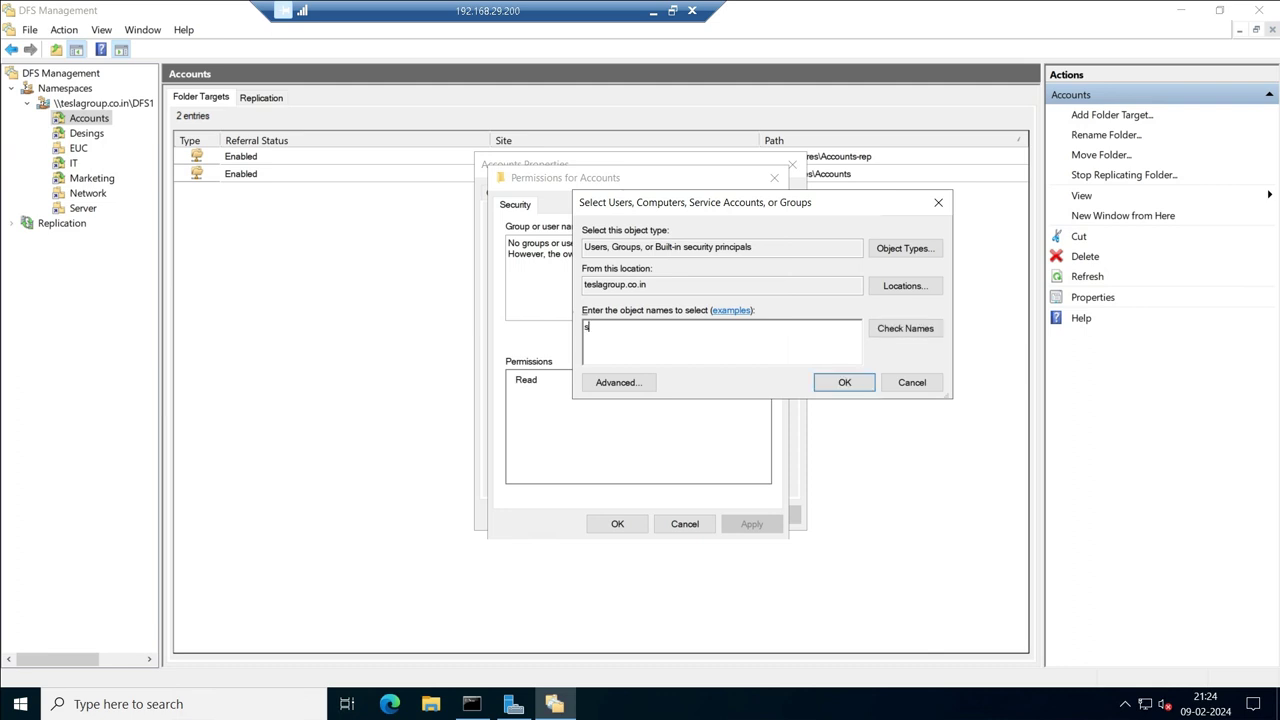
{"action": "type", "text": "f-acc"}
{"action": "key", "text": "alt+k"}
{"action": "key", "text": "Return"}
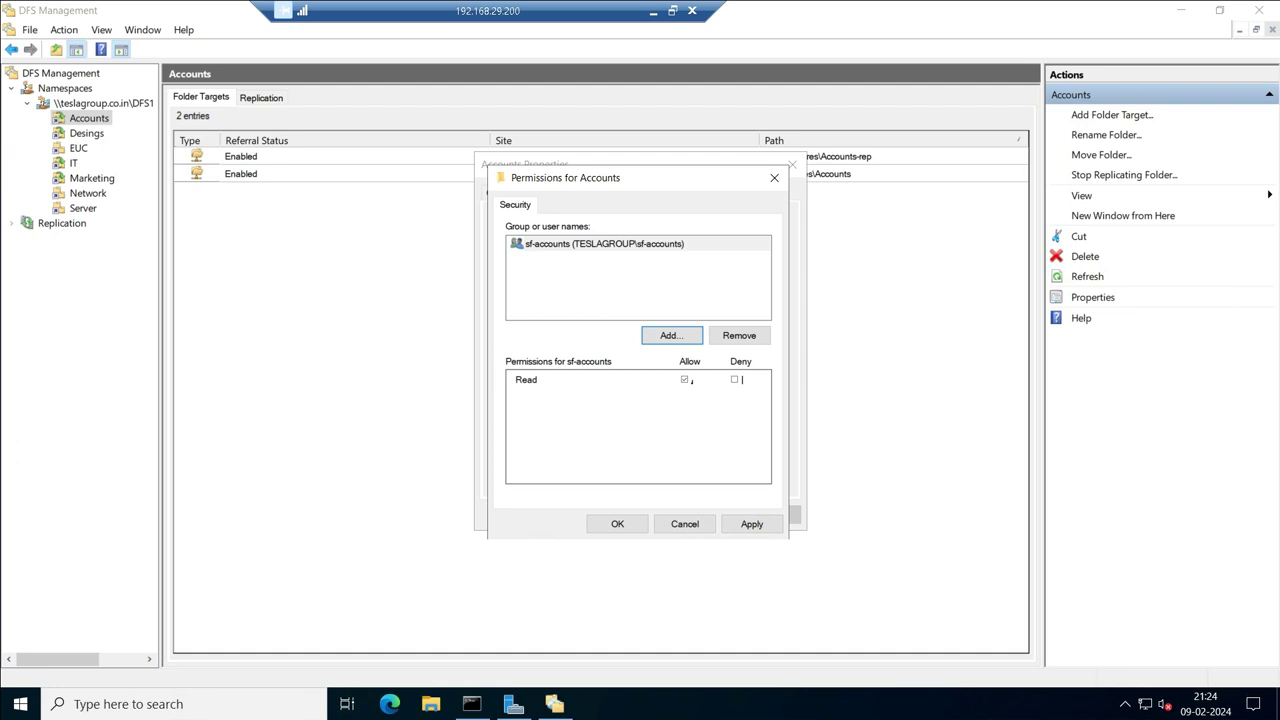
{"action": "left_click", "coordinate": [751, 524]}
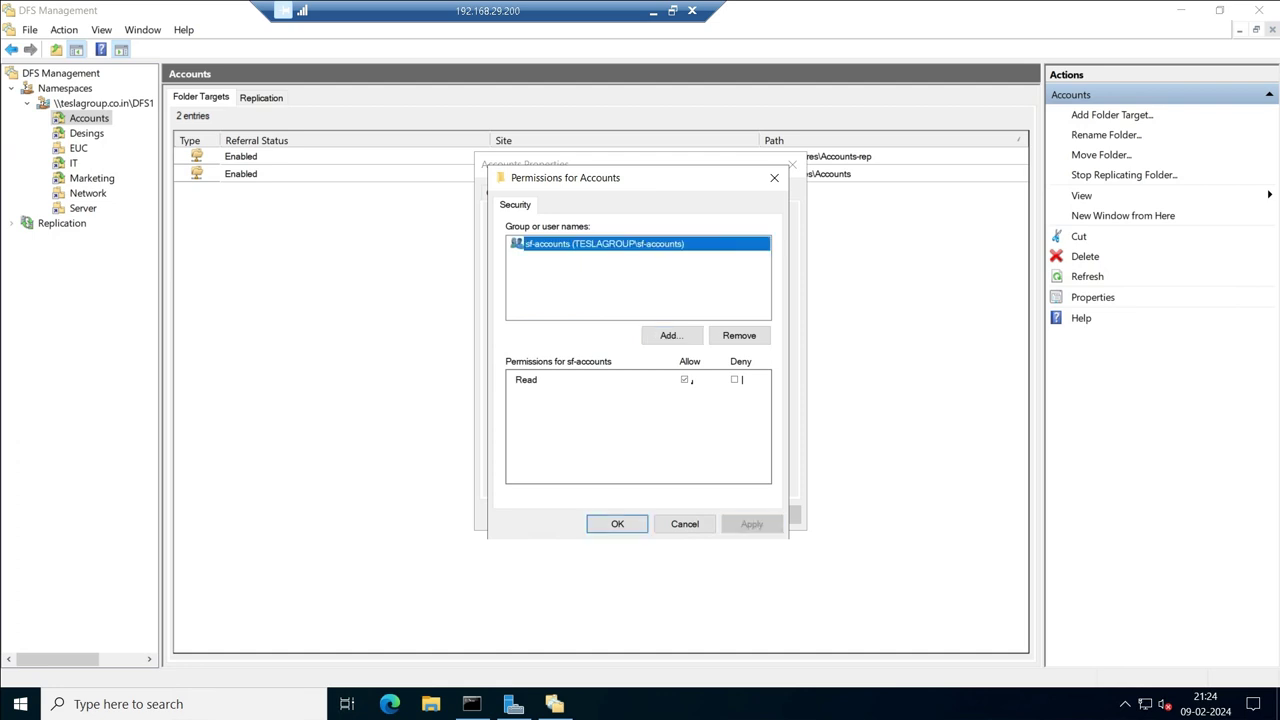
{"action": "left_click", "coordinate": [617, 524]}
{"action": "left_click", "coordinate": [769, 514]}
{"action": "key", "text": "Return"}
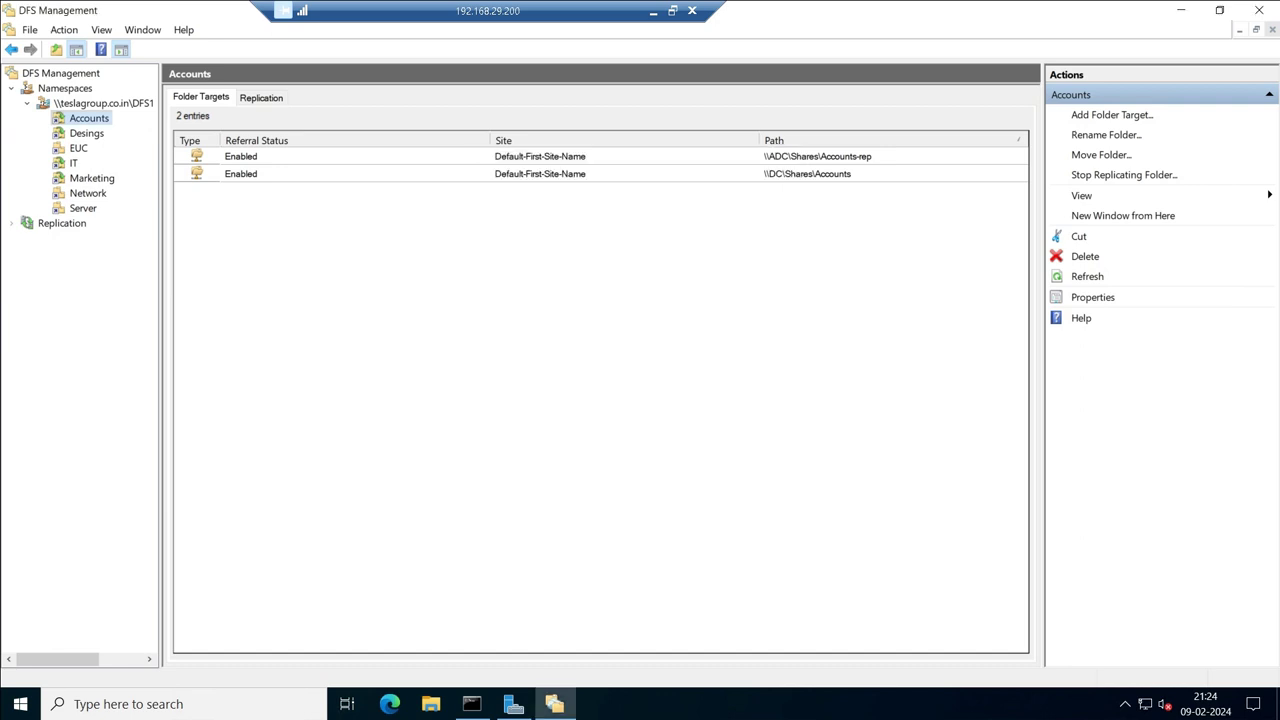
Open the Desings folder's properties and choose Set explicit view permissions.
{"action": "left_click", "coordinate": [86, 133]}
{"action": "right_click", "coordinate": [88, 136]}
{"action": "left_click", "coordinate": [138, 330]}
{"action": "left_click", "coordinate": [591, 192]}
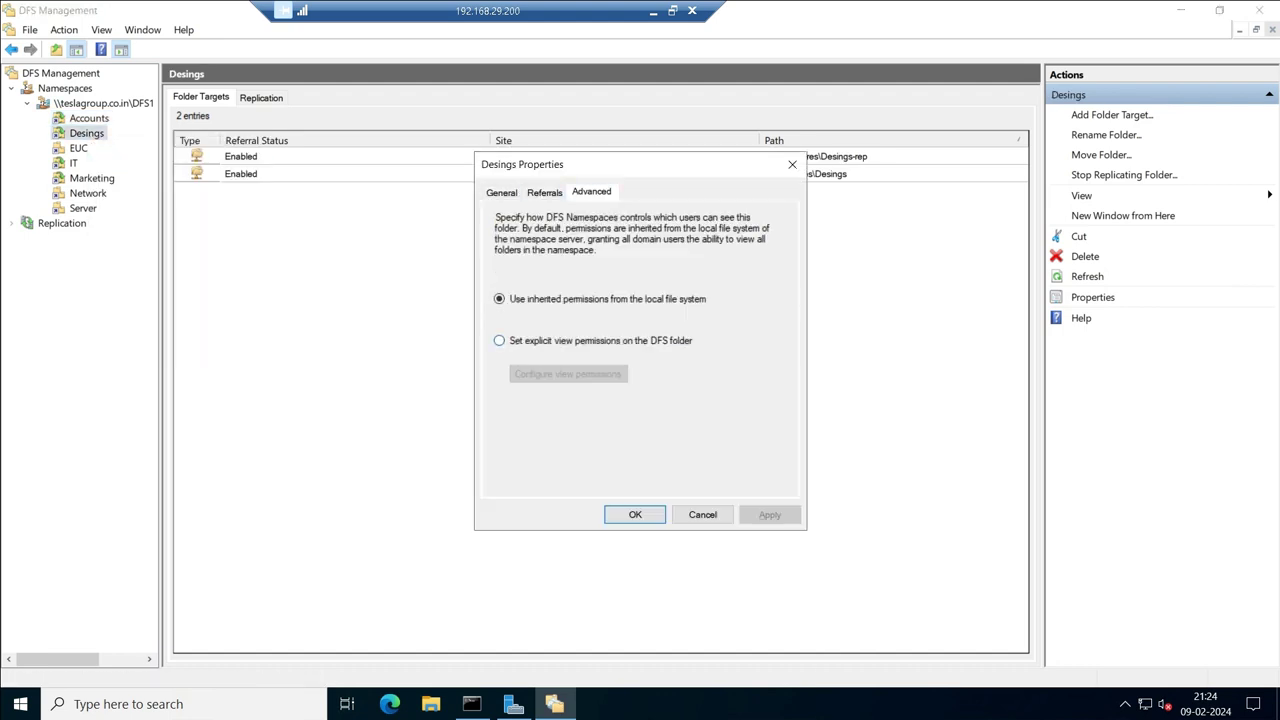
{"action": "left_click", "coordinate": [499, 340]}
{"action": "left_click", "coordinate": [568, 373]}
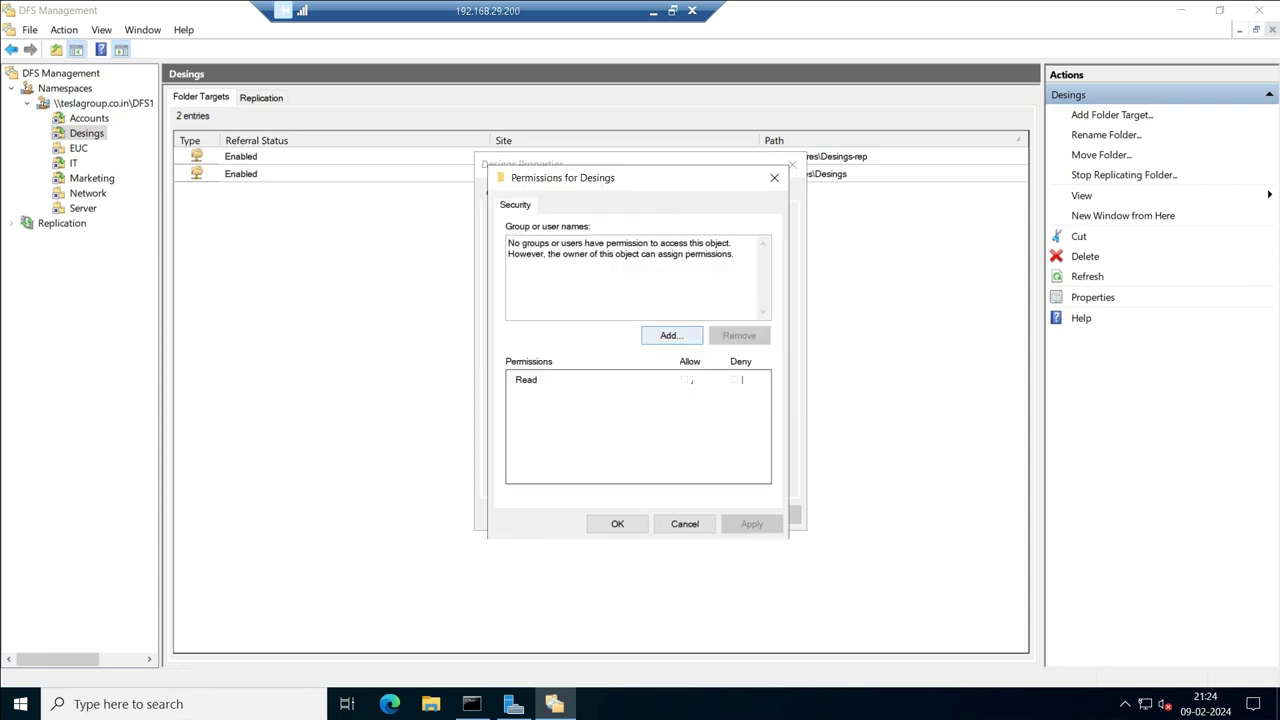
Add the sf-designs group to the Desings view permissions and save.
{"action": "left_click", "coordinate": [672, 335]}
{"action": "type", "text": "sf-designs"}
{"action": "key", "text": "alt+c"}
{"action": "key", "text": "Return"}
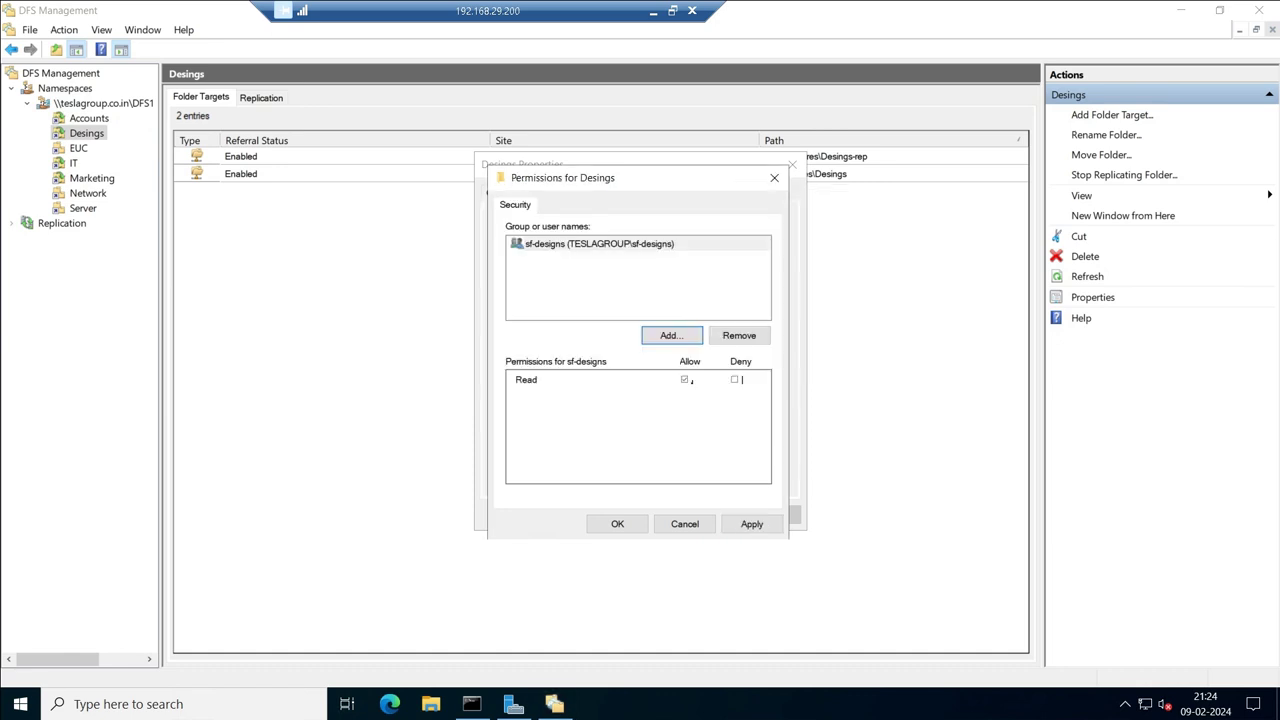
{"action": "left_click", "coordinate": [617, 524]}
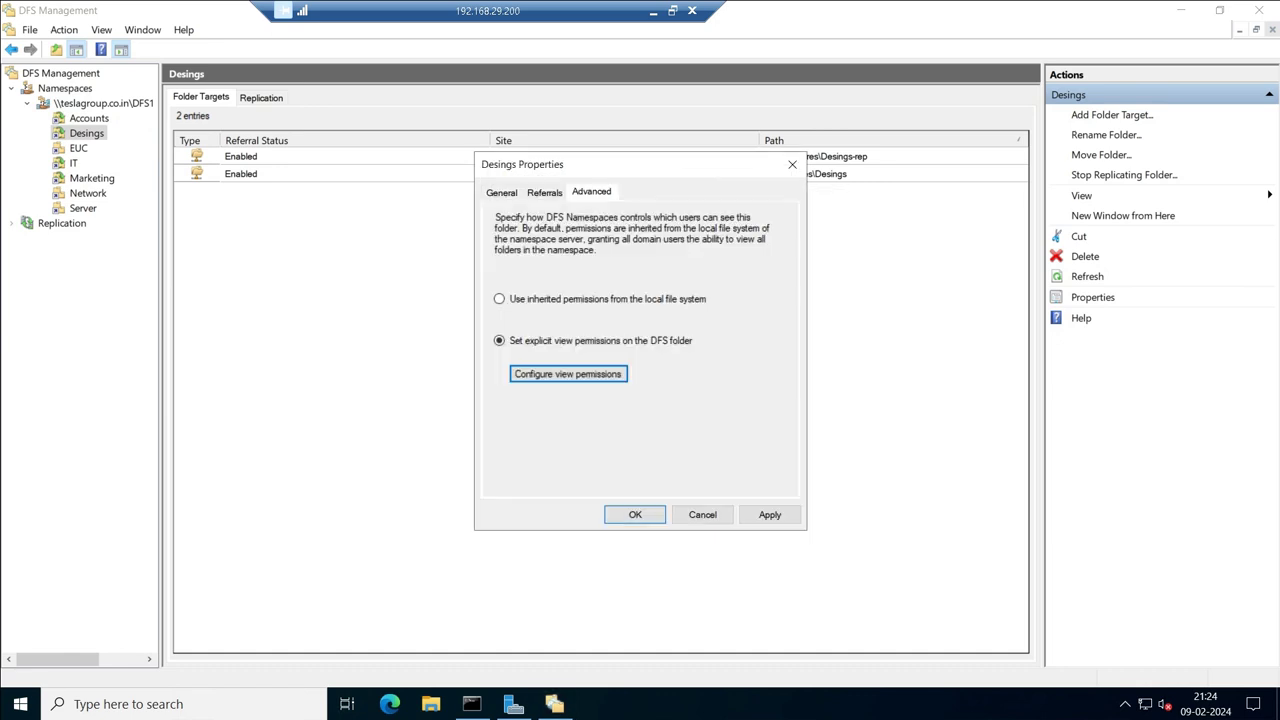
{"action": "left_click", "coordinate": [635, 514]}
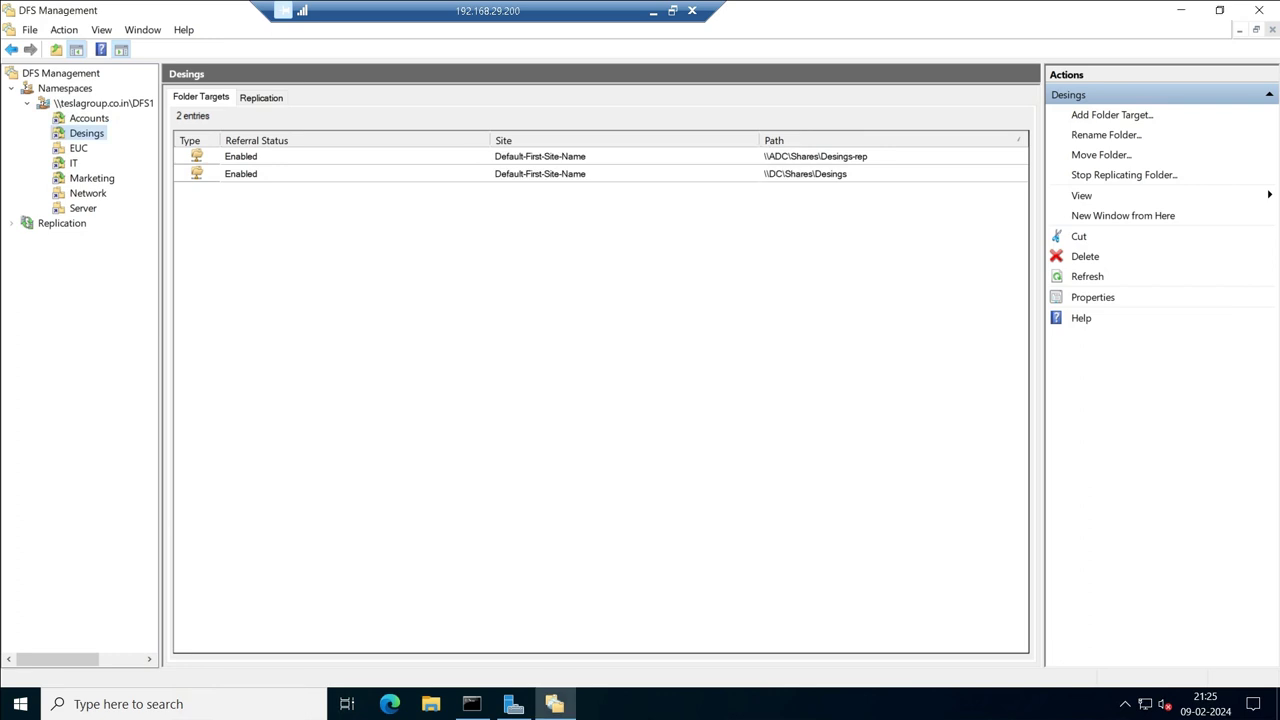
{"action": "left_click", "coordinate": [78, 148]}
Open the EUC folder's properties and choose Set explicit view permissions.
{"action": "right_click", "coordinate": [78, 148]}
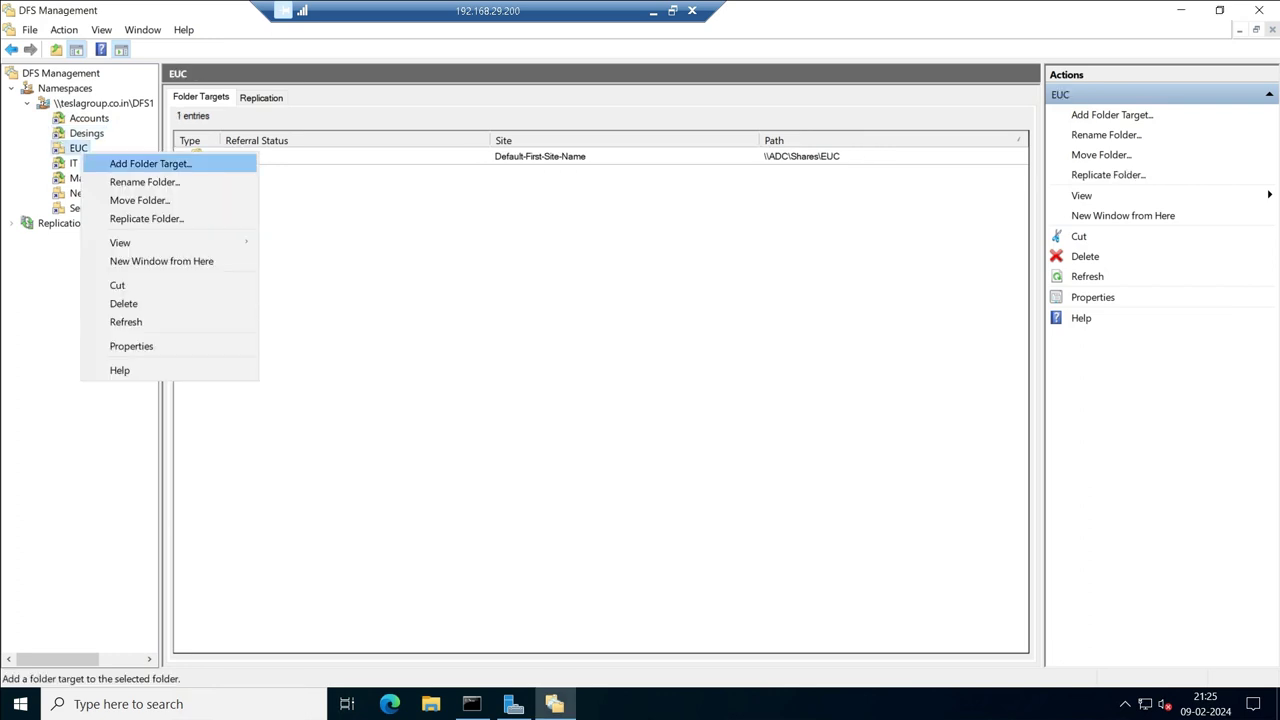
{"action": "key", "text": "Return"}
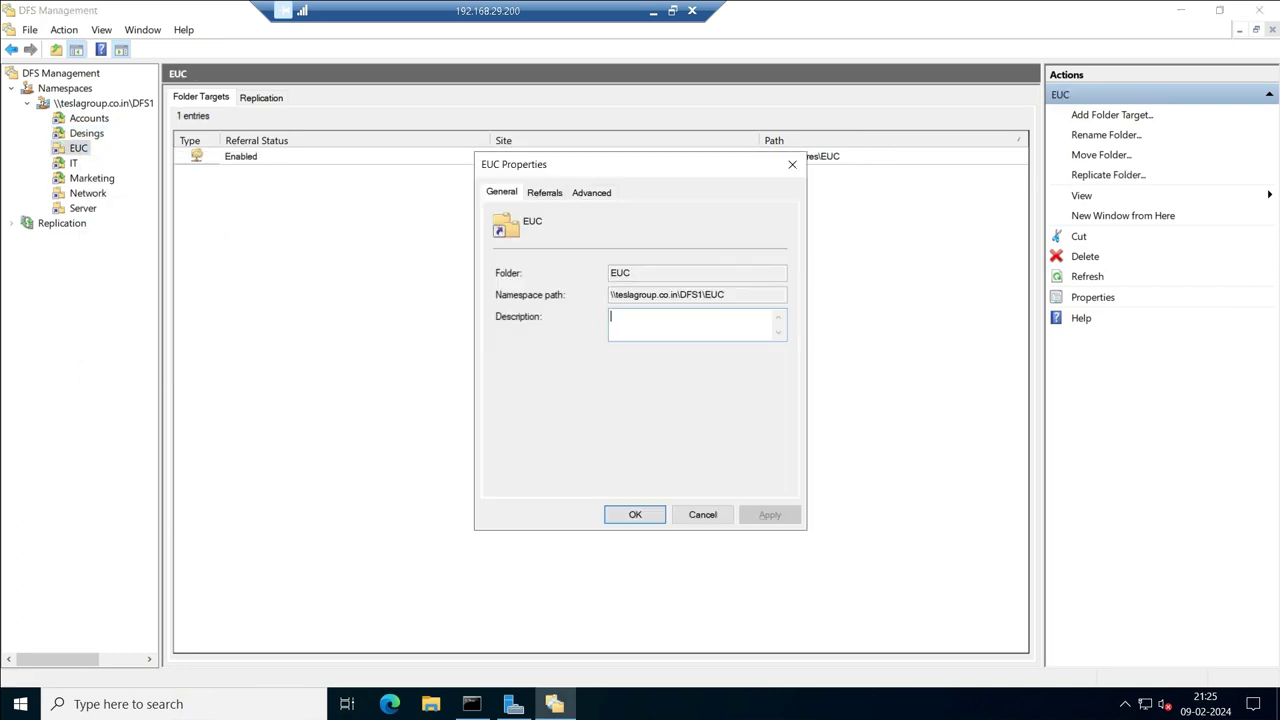
{"action": "left_click", "coordinate": [591, 192]}
{"action": "left_click", "coordinate": [499, 340]}
{"action": "left_click", "coordinate": [568, 373]}
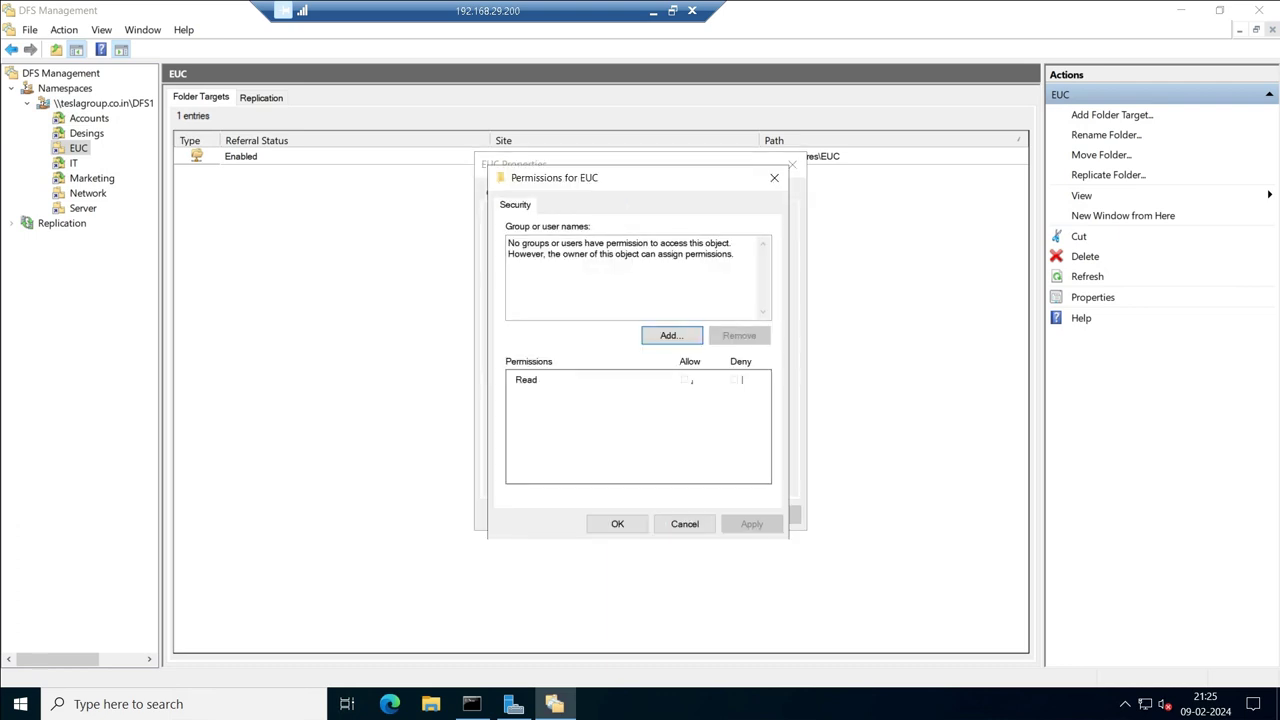
Add the sf-euc group with Read access and apply the EUC permissions.
{"action": "key", "text": "Return"}
{"action": "type", "text": "sf-euc"}
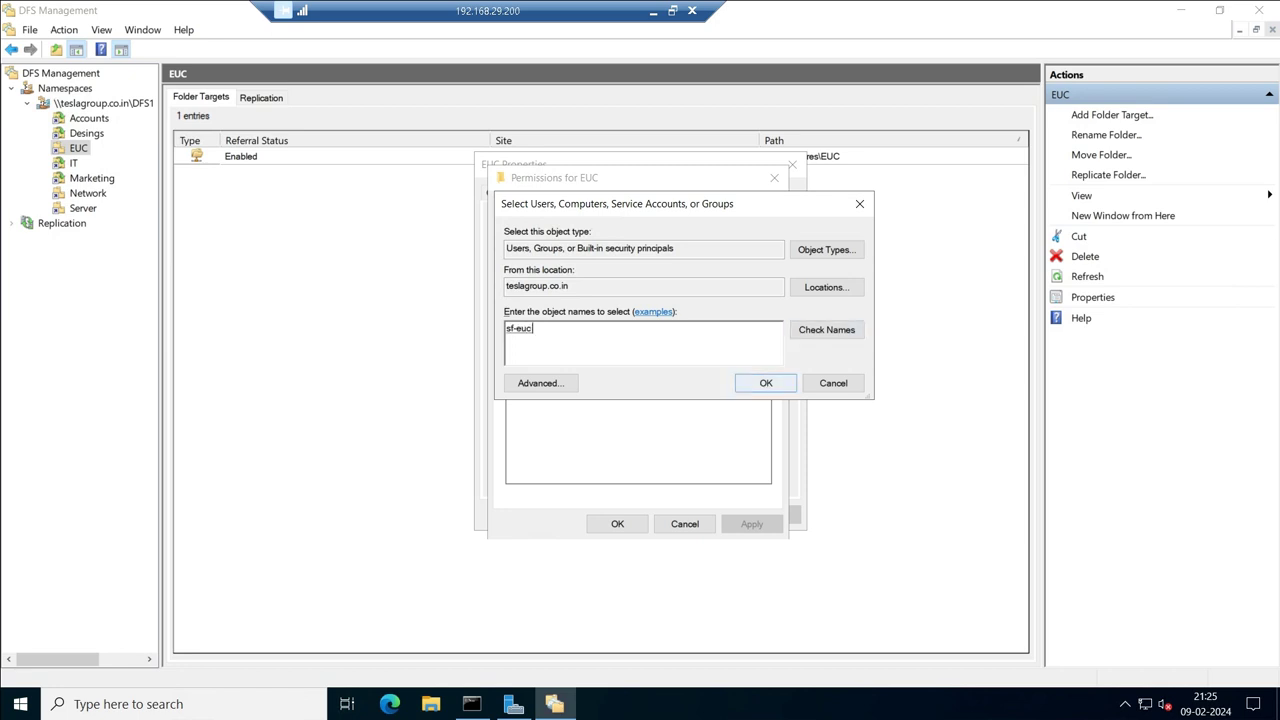
{"action": "key", "text": "Return"}
{"action": "left_click", "coordinate": [751, 524]}
{"action": "left_click", "coordinate": [616, 524]}
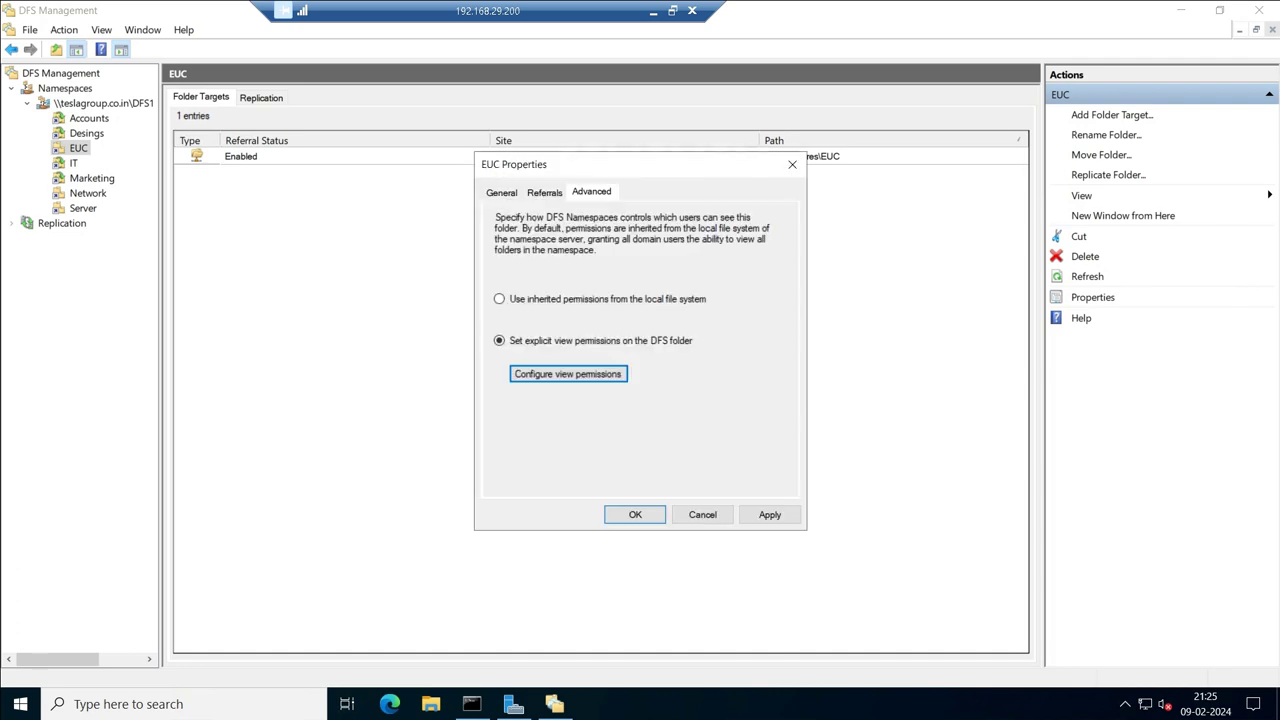
{"action": "left_click", "coordinate": [769, 514]}
{"action": "left_click", "coordinate": [634, 514]}
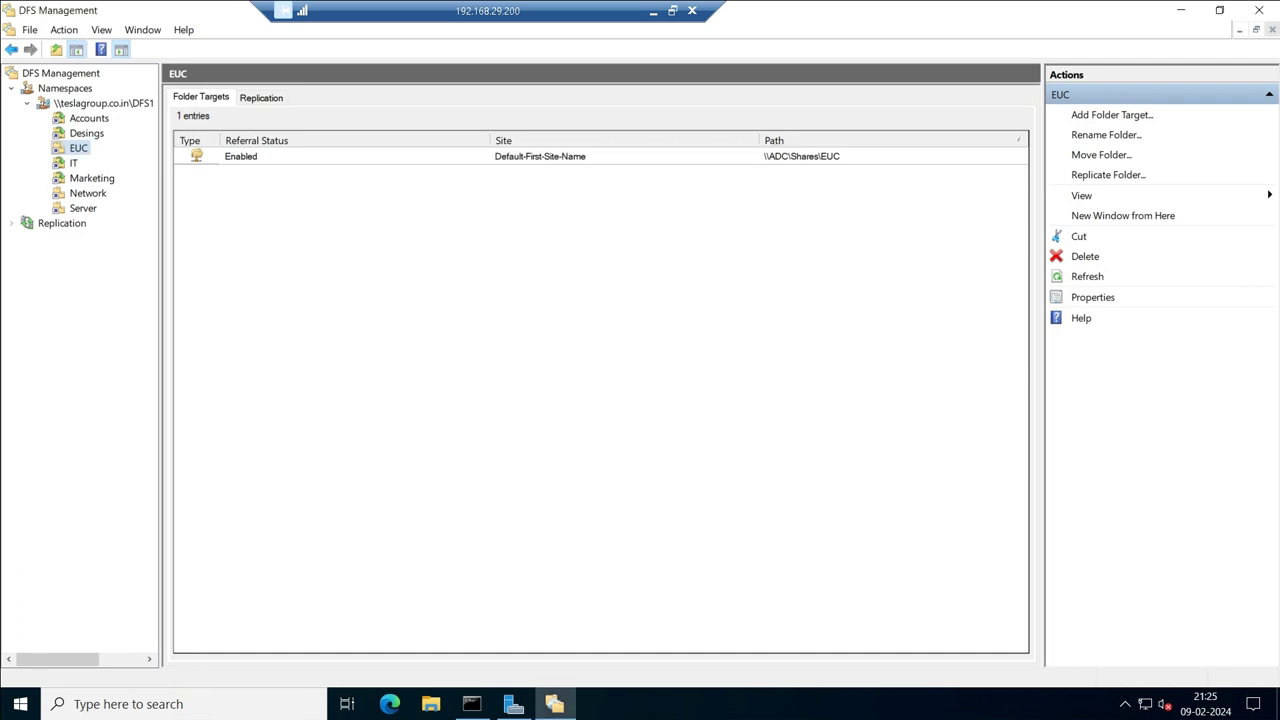
{"action": "left_click", "coordinate": [73, 163]}
Give the IT folder explicit view permissions granting sf-it Read access.
{"action": "right_click", "coordinate": [74, 163]}
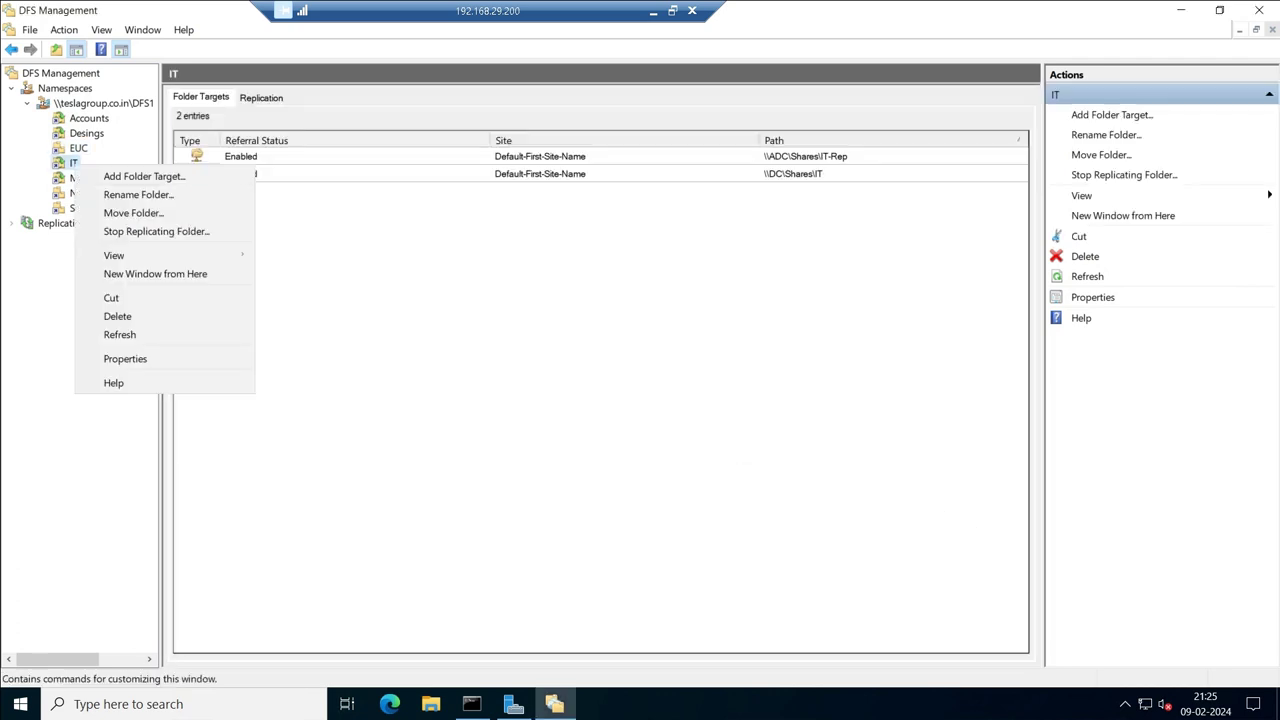
{"action": "left_click", "coordinate": [110, 358]}
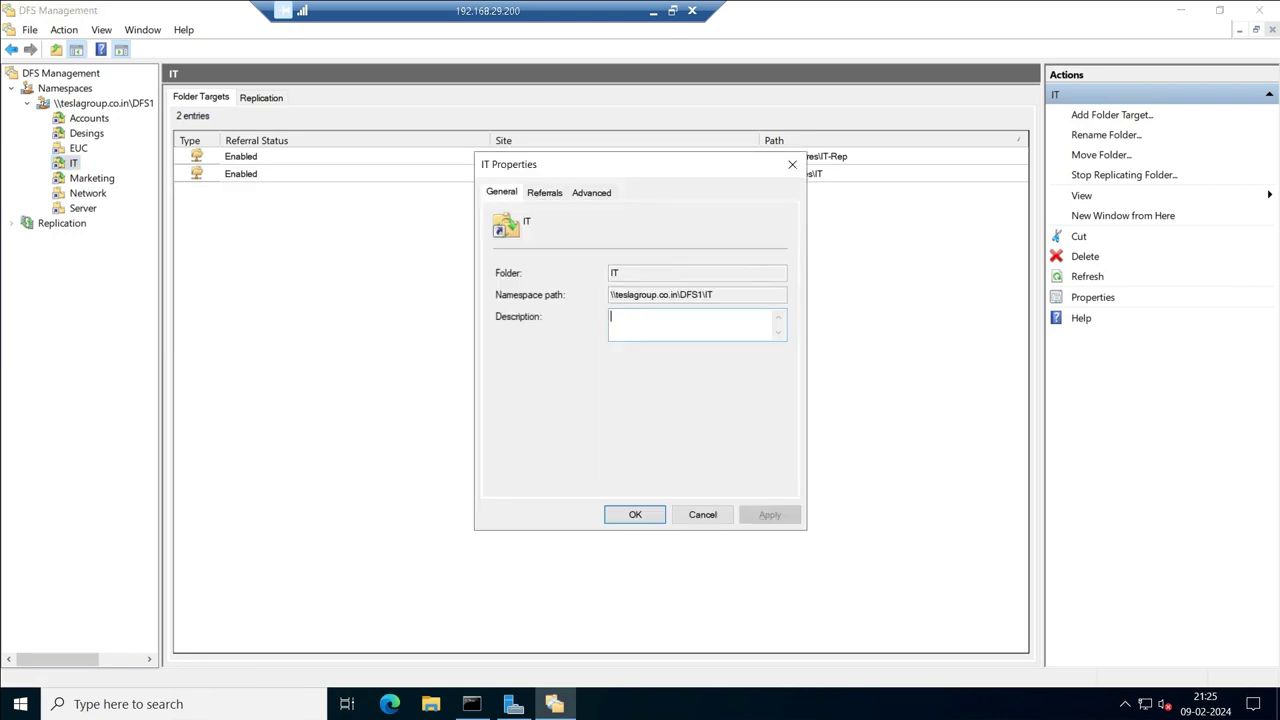
{"action": "left_click", "coordinate": [591, 192]}
{"action": "left_click", "coordinate": [499, 340]}
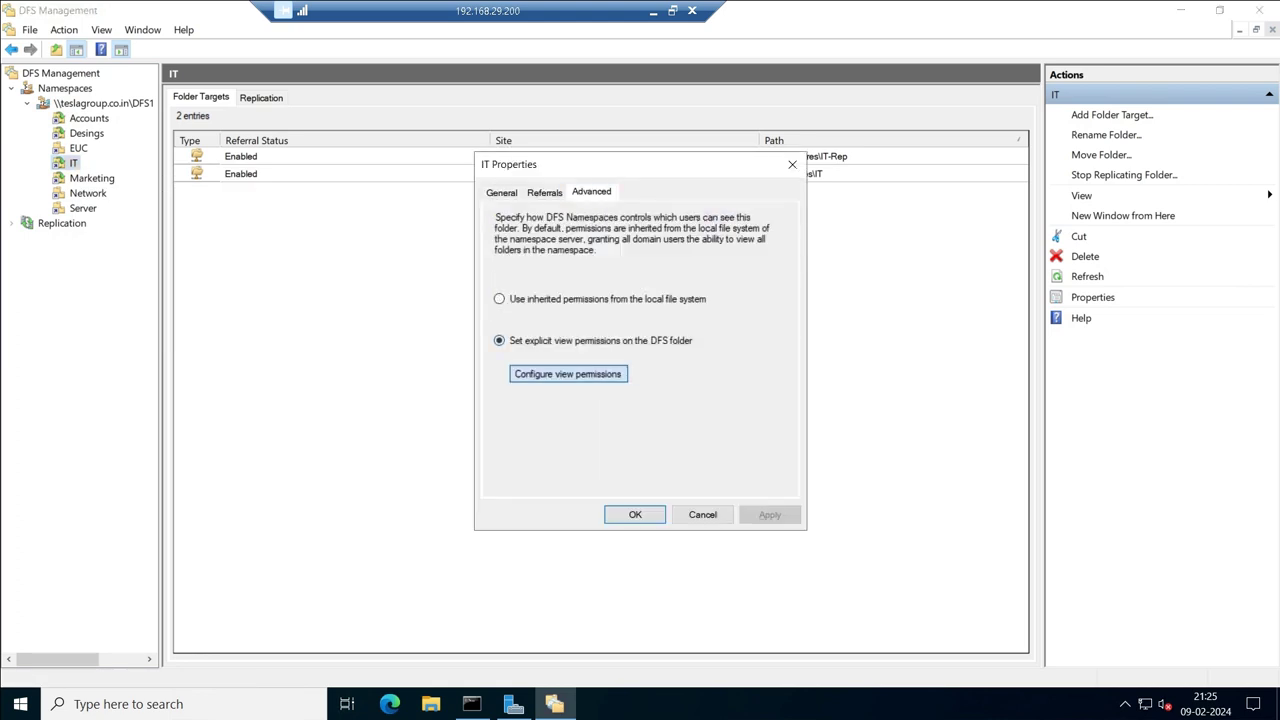
{"action": "left_click", "coordinate": [567, 374]}
{"action": "left_click", "coordinate": [672, 336]}
{"action": "type", "text": "st"}
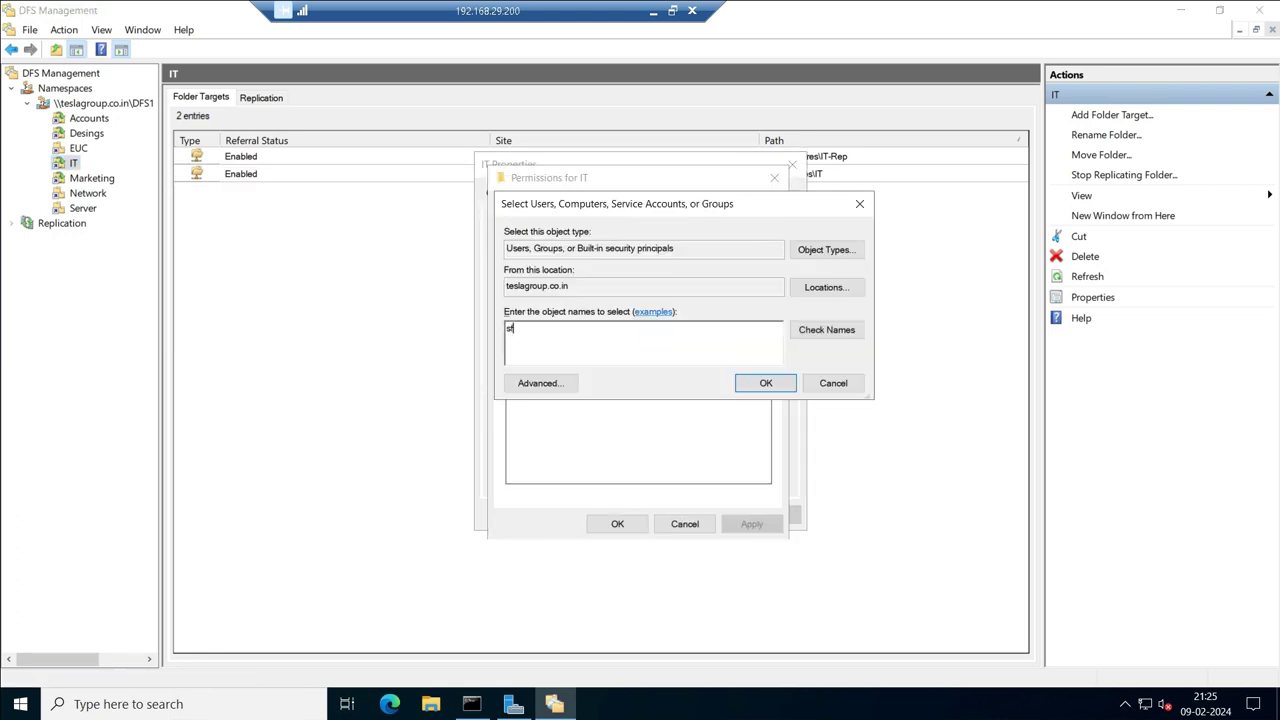
{"action": "type", "text": "-i"}
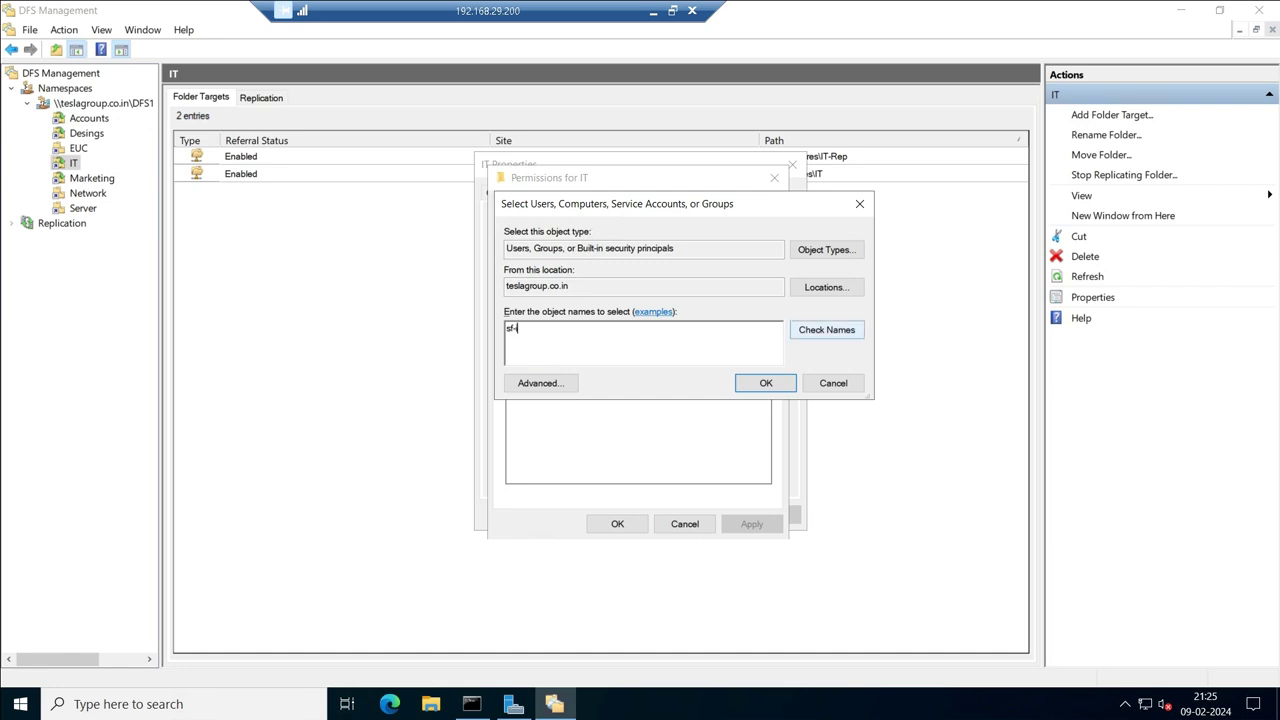
{"action": "type", "text": "t"}
{"action": "left_click", "coordinate": [766, 383]}
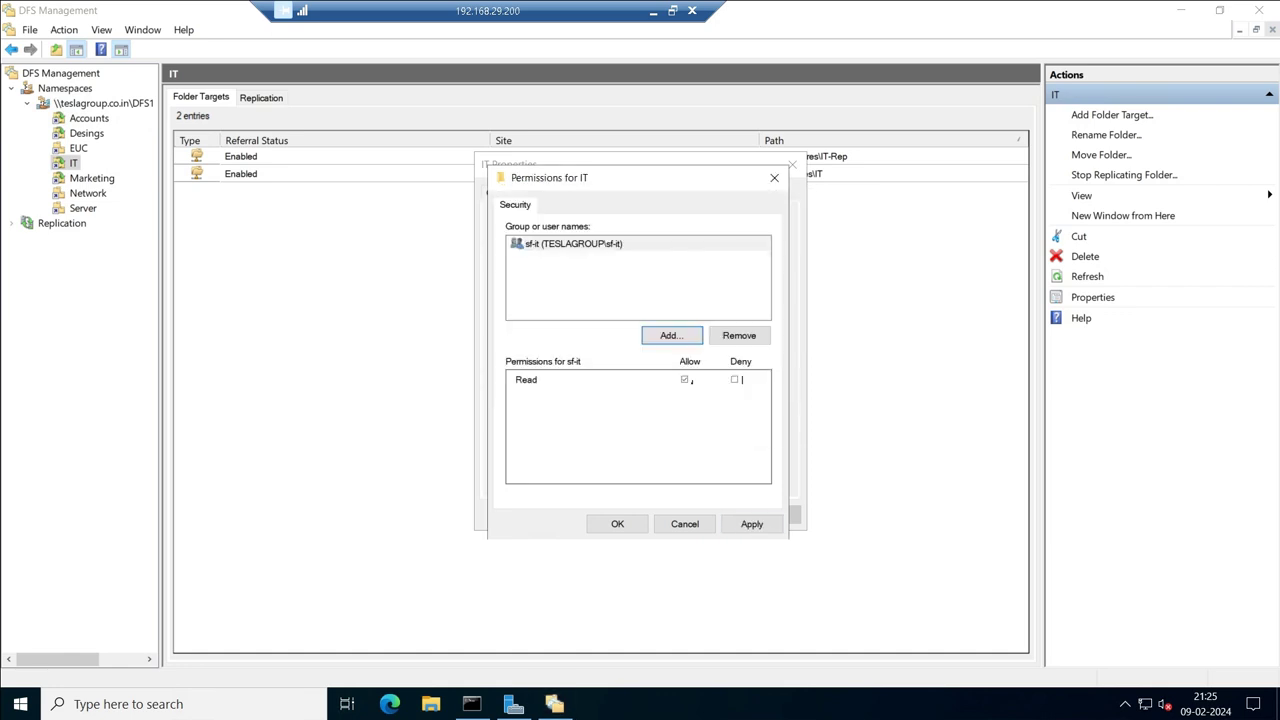
{"action": "key", "text": "Return"}
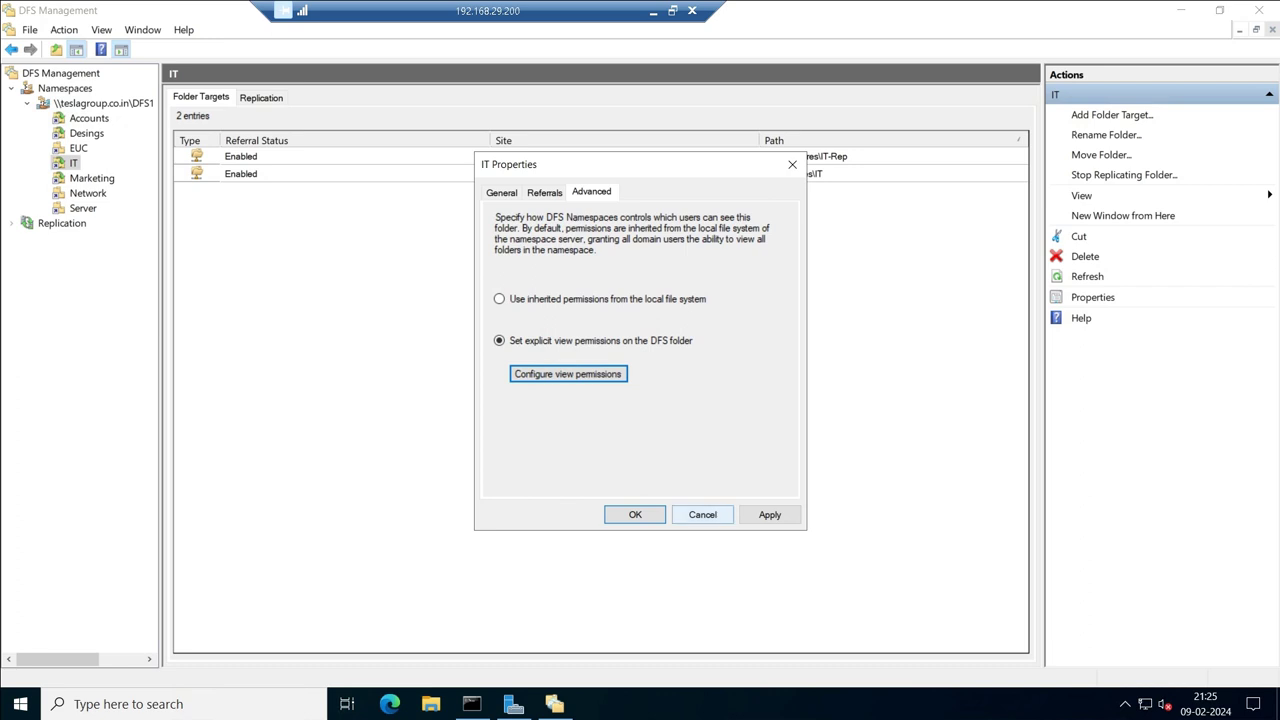
{"action": "left_click", "coordinate": [769, 514]}
{"action": "left_click", "coordinate": [635, 514]}
Give the Marketing folder explicit view permissions granting sf-marketing Read access.
{"action": "left_click", "coordinate": [91, 178]}
{"action": "right_click", "coordinate": [91, 180]}
{"action": "left_click", "coordinate": [141, 372]}
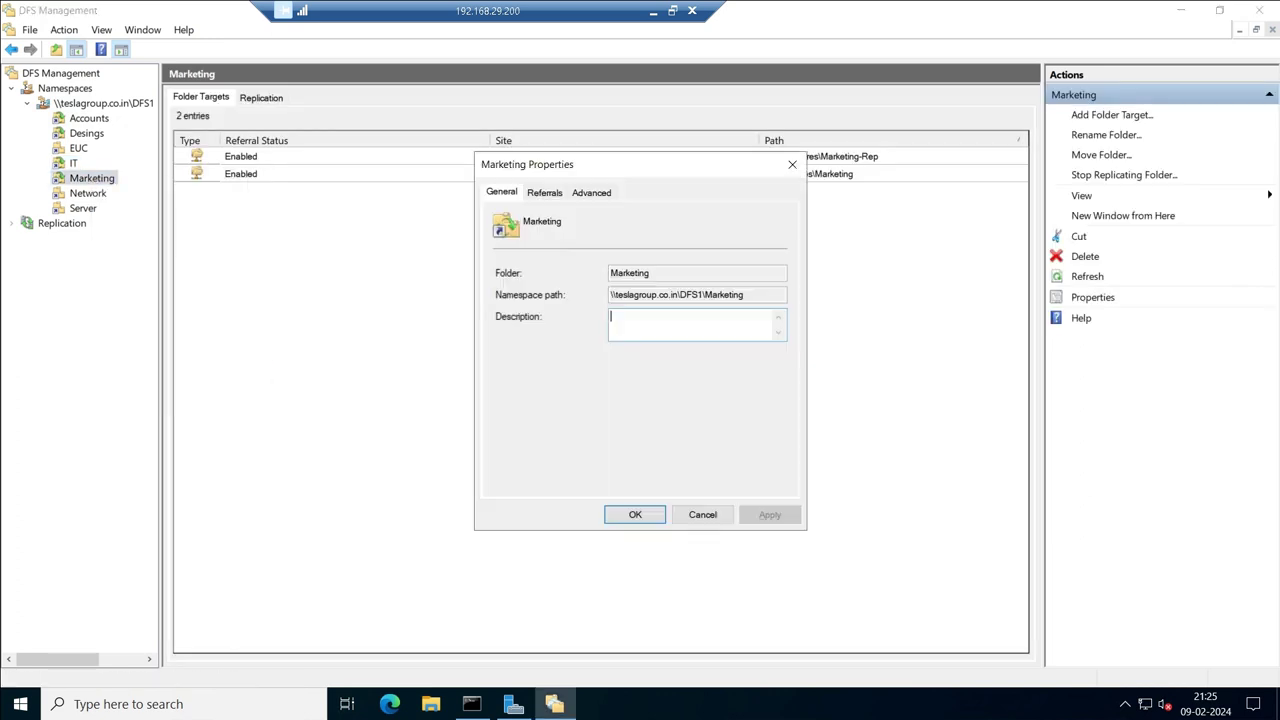
{"action": "left_click", "coordinate": [591, 192]}
{"action": "left_click", "coordinate": [499, 340]}
{"action": "left_click", "coordinate": [568, 373]}
{"action": "left_click", "coordinate": [671, 335]}
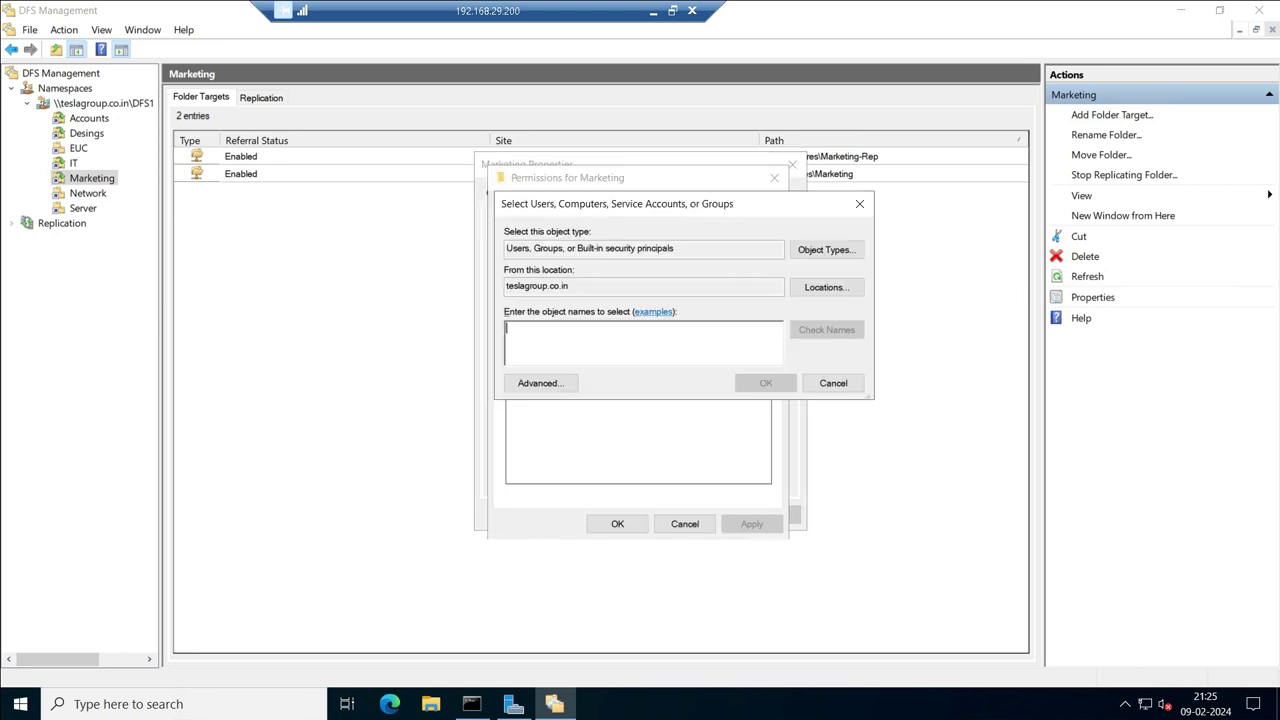
{"action": "type", "text": "sf-mar"}
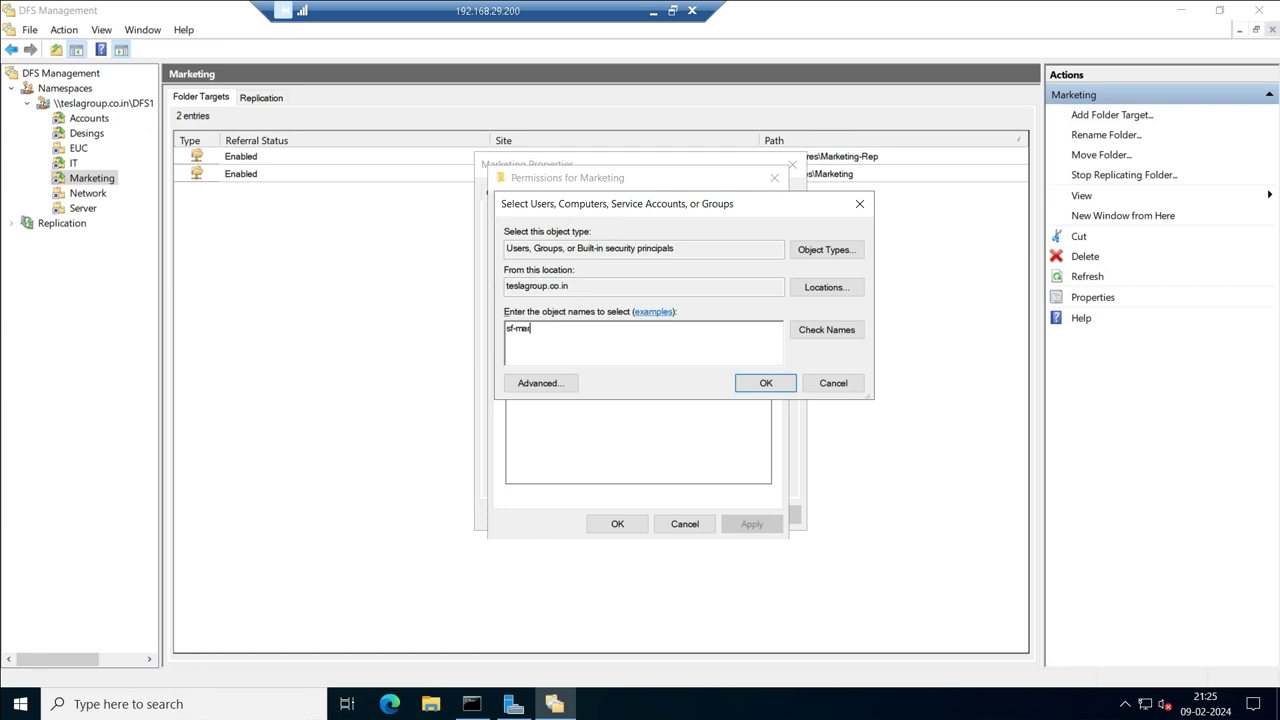
{"action": "key", "text": "alt+c"}
{"action": "key", "text": "Return"}
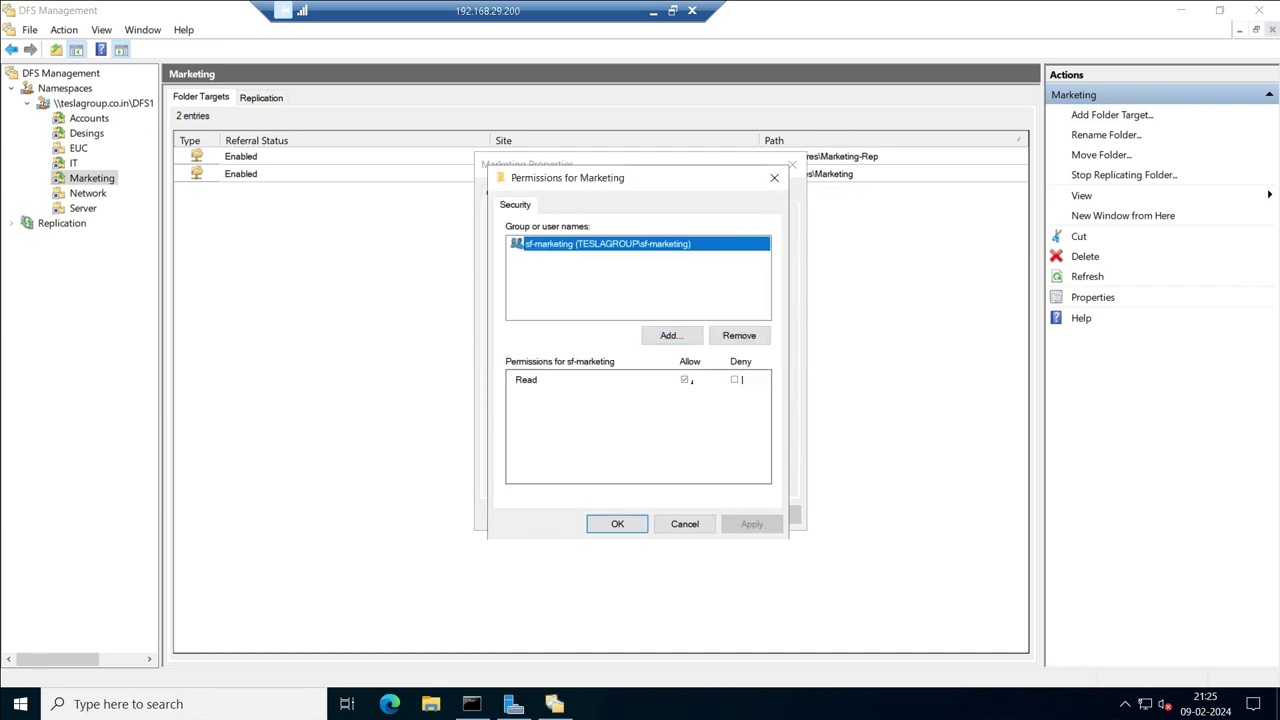
{"action": "key", "text": "Return"}
{"action": "key", "text": "alt+a"}
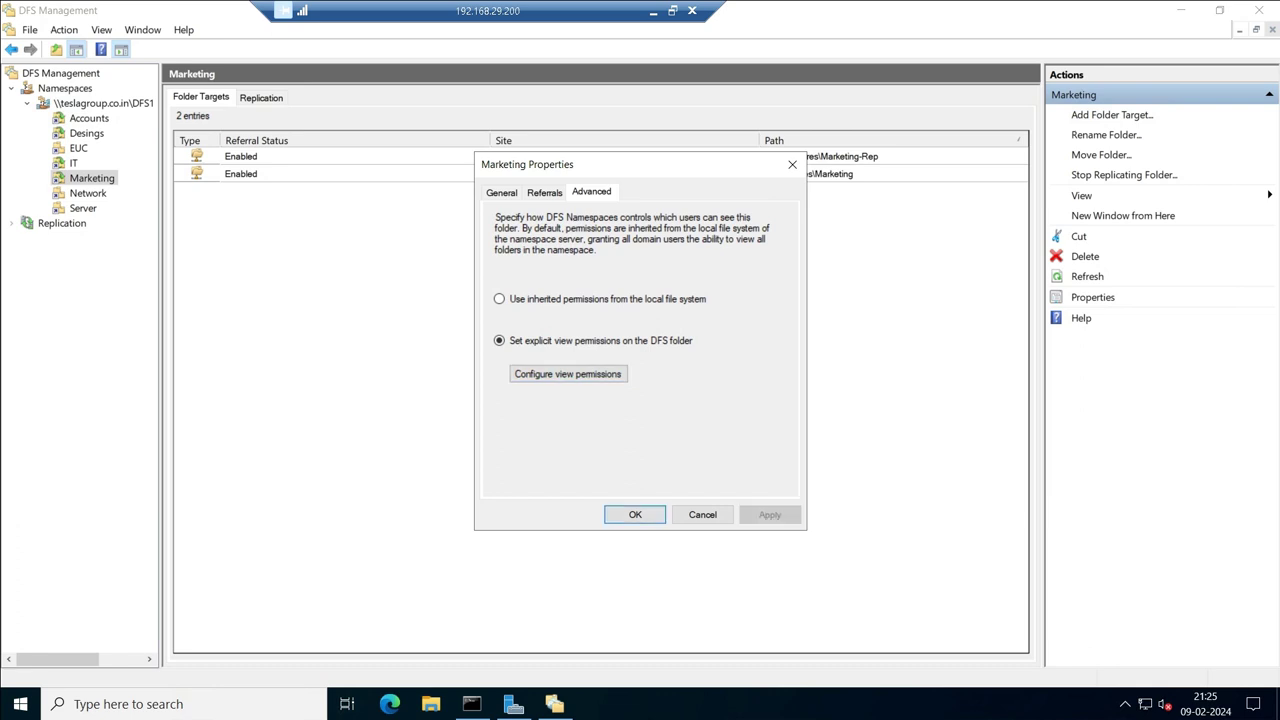
{"action": "key", "text": "Return"}
Give the Network folder explicit view permissions granting sf-networks Read access.
{"action": "left_click", "coordinate": [83, 208]}
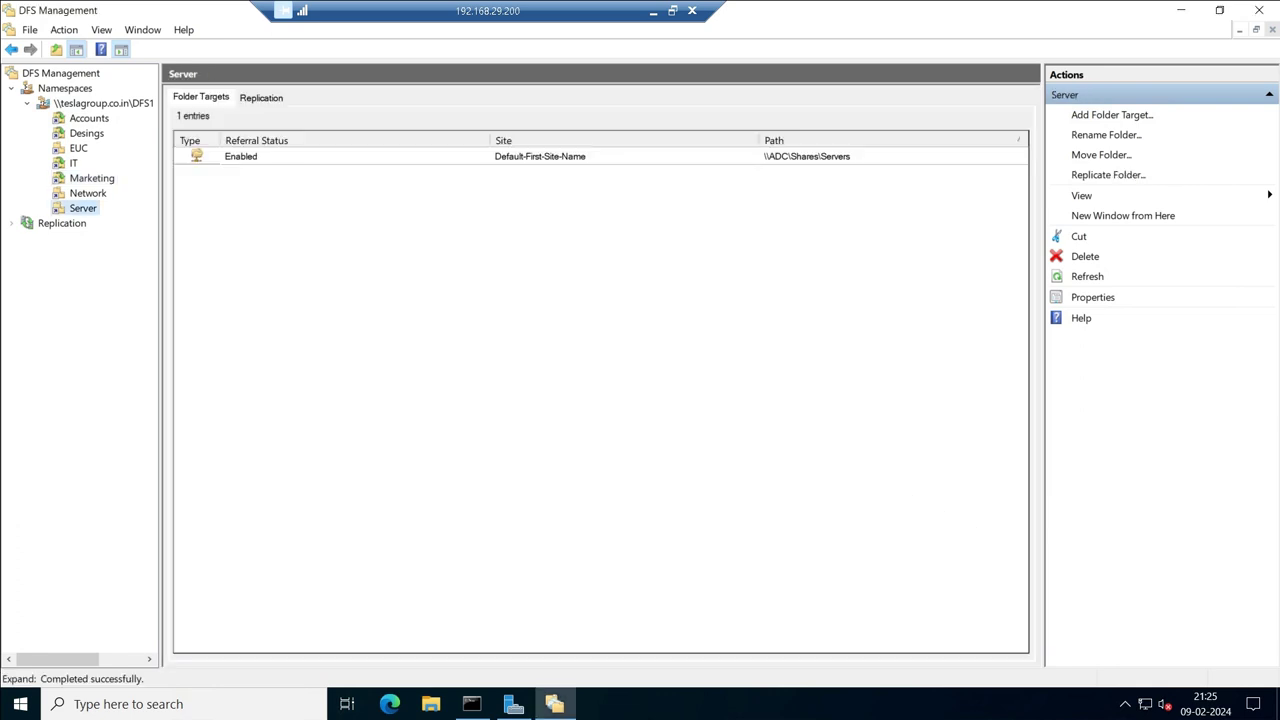
{"action": "right_click", "coordinate": [88, 194]}
{"action": "left_click", "coordinate": [141, 392]}
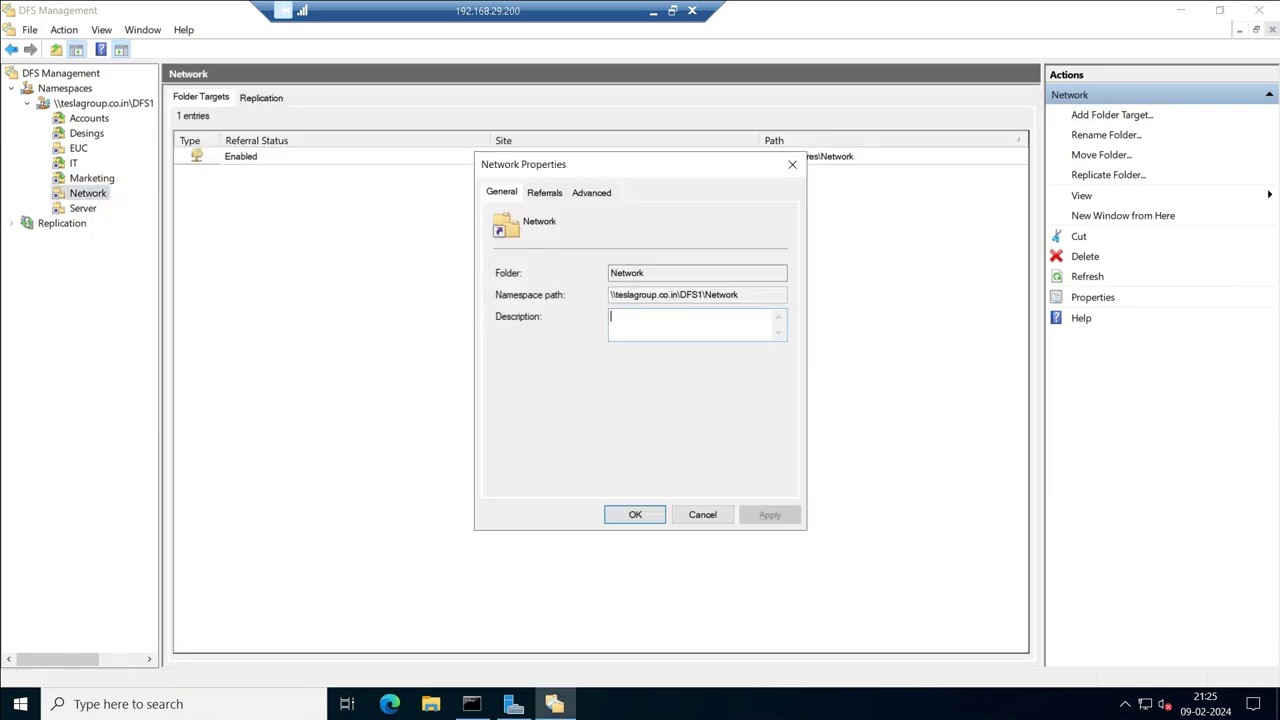
{"action": "left_click", "coordinate": [591, 191]}
{"action": "left_click", "coordinate": [499, 340]}
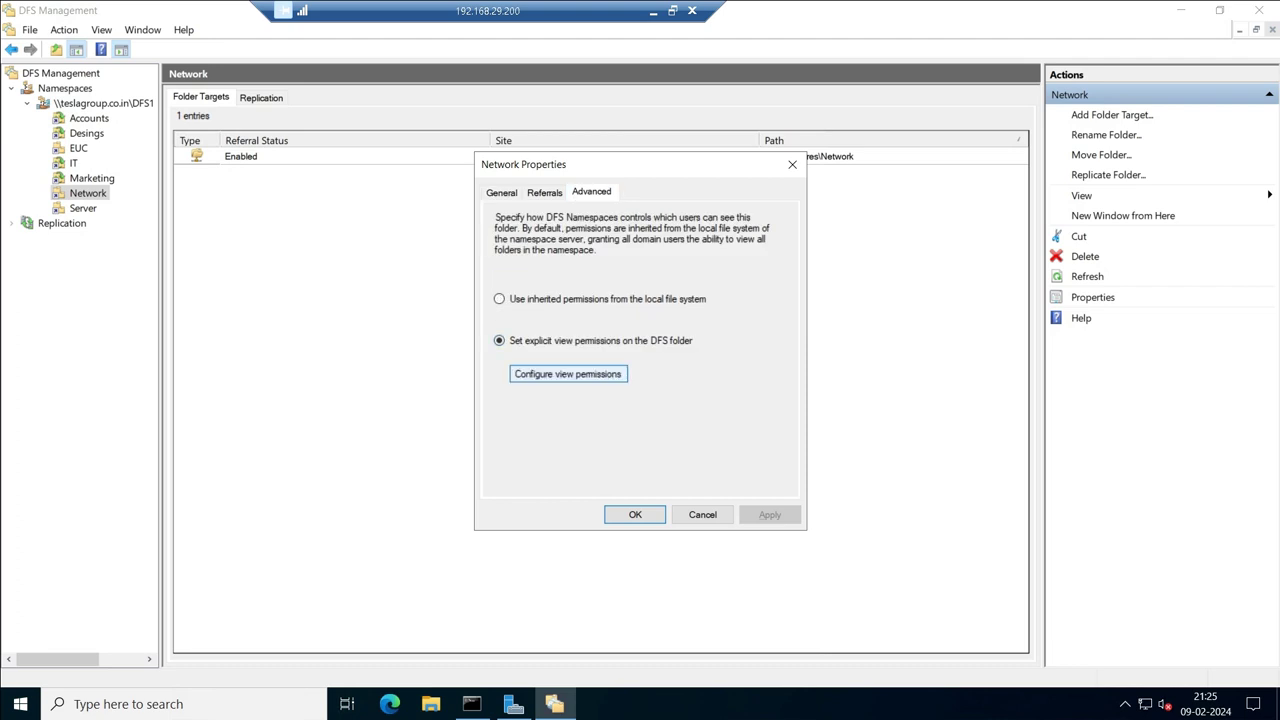
{"action": "left_click", "coordinate": [568, 373]}
{"action": "left_click", "coordinate": [671, 335]}
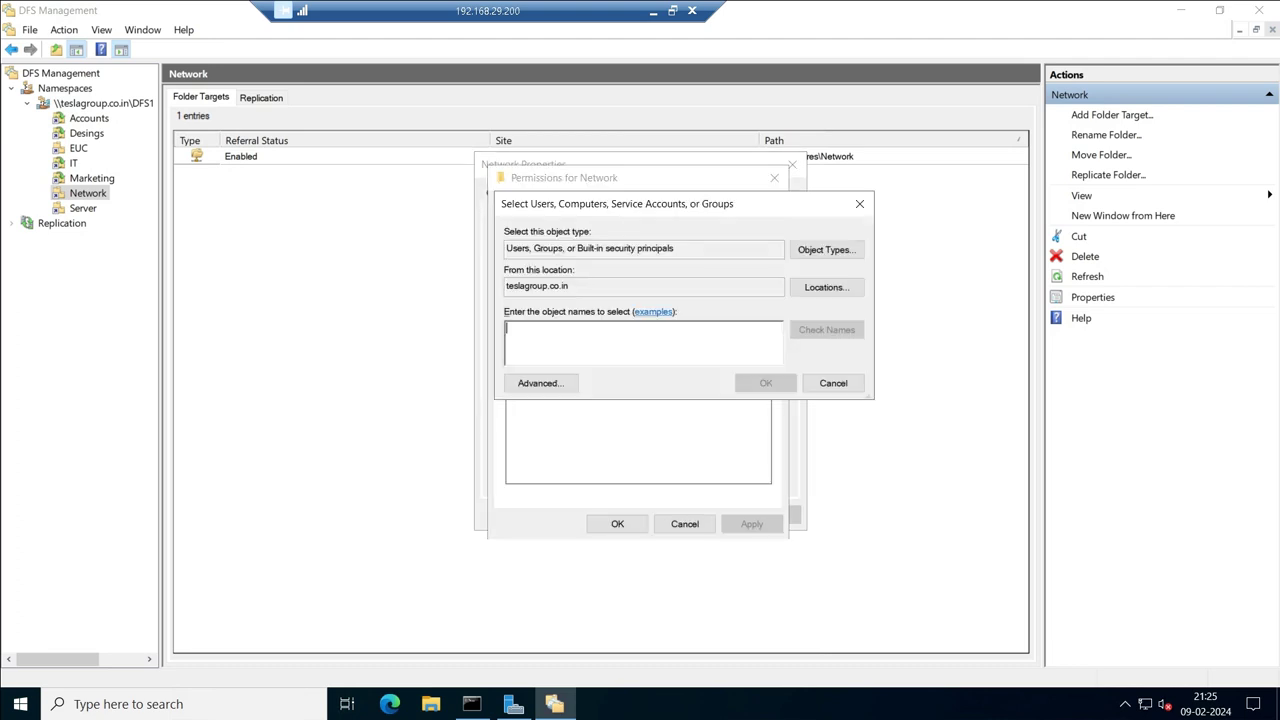
{"action": "type", "text": "sf-"}
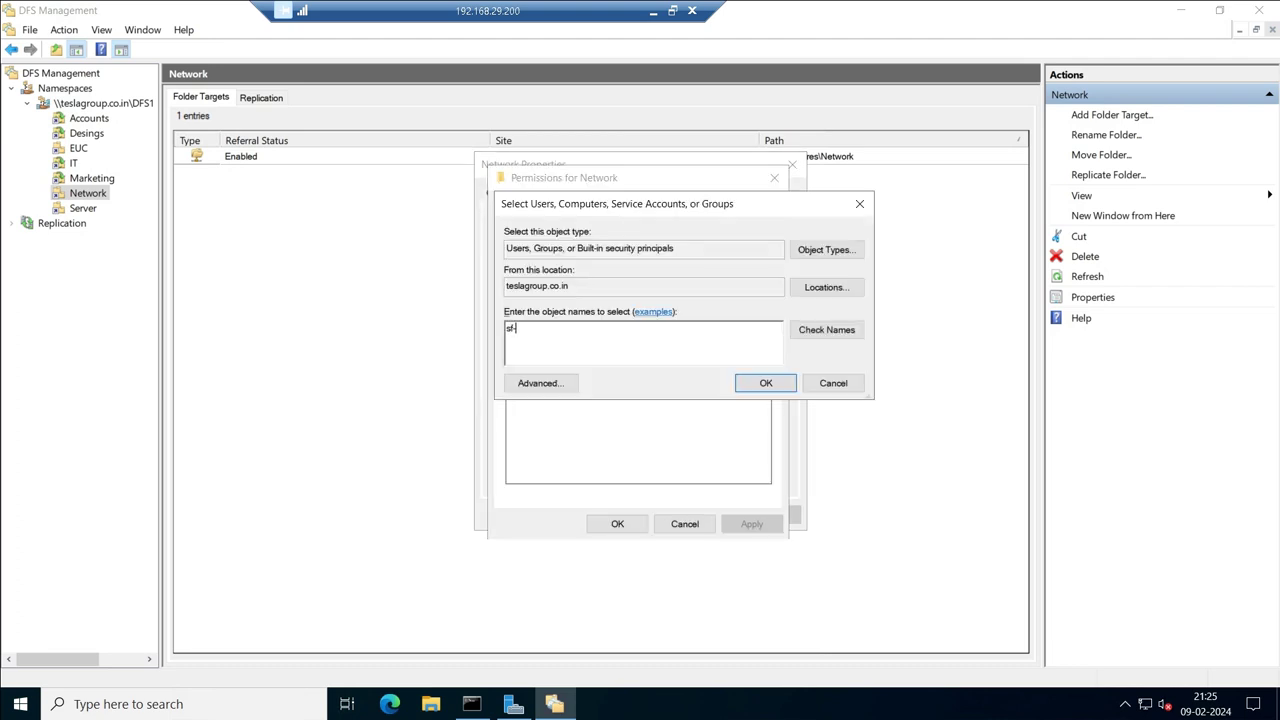
{"action": "type", "text": "networks"}
{"action": "key", "text": "Return"}
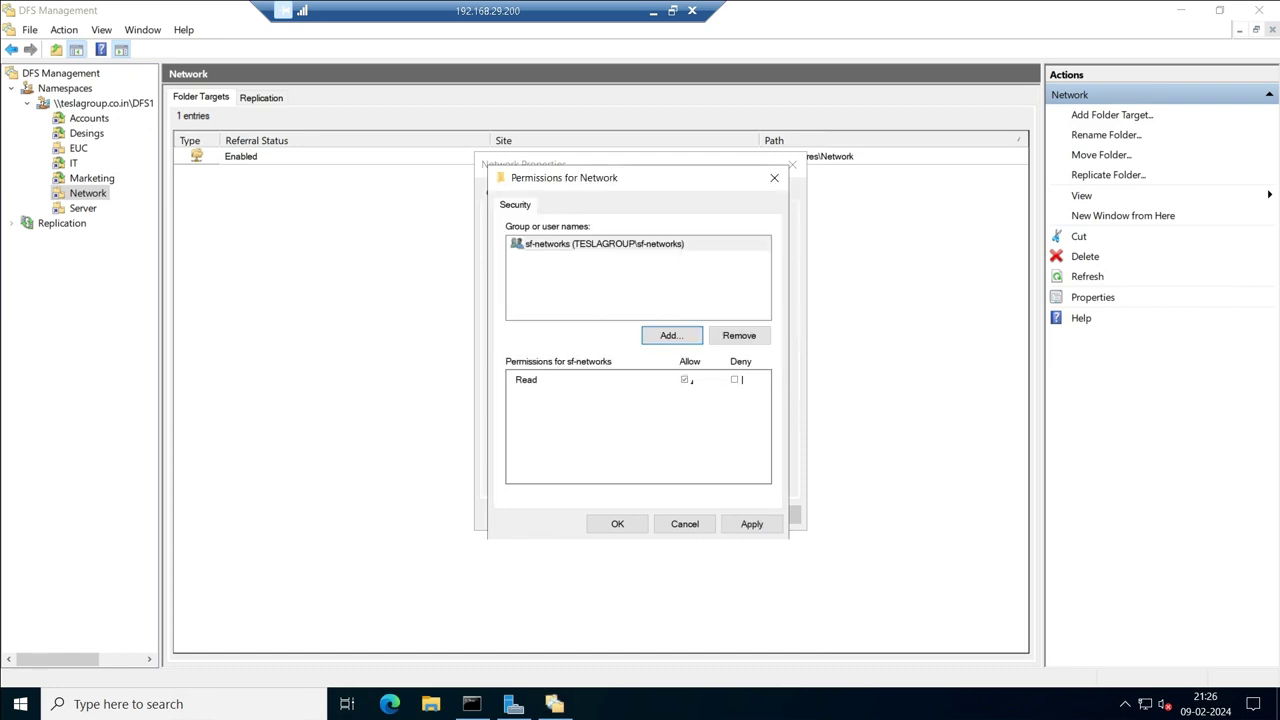
{"action": "key", "text": "Return"}
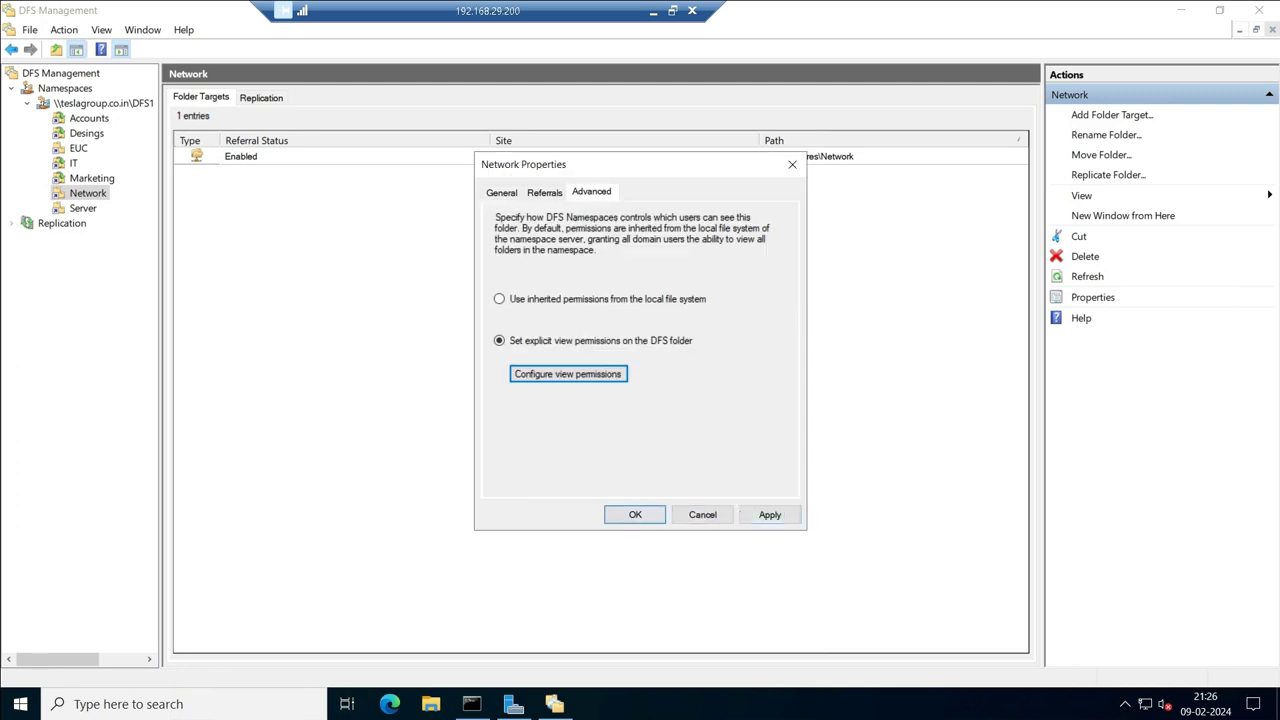
{"action": "key", "text": "alt+a"}
{"action": "key", "text": "Return"}
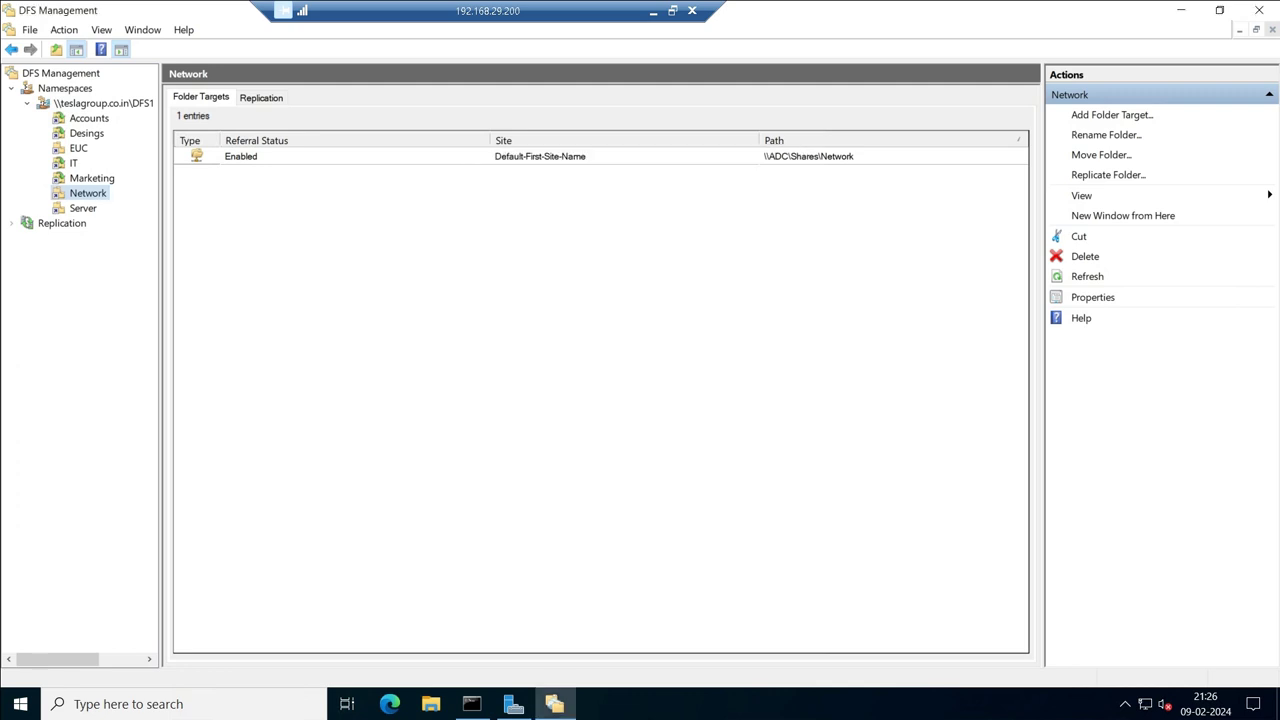
{"action": "right_click", "coordinate": [378, 289]}
Open the Server folder's properties and choose Set explicit view permissions.
{"action": "right_click", "coordinate": [90, 209]}
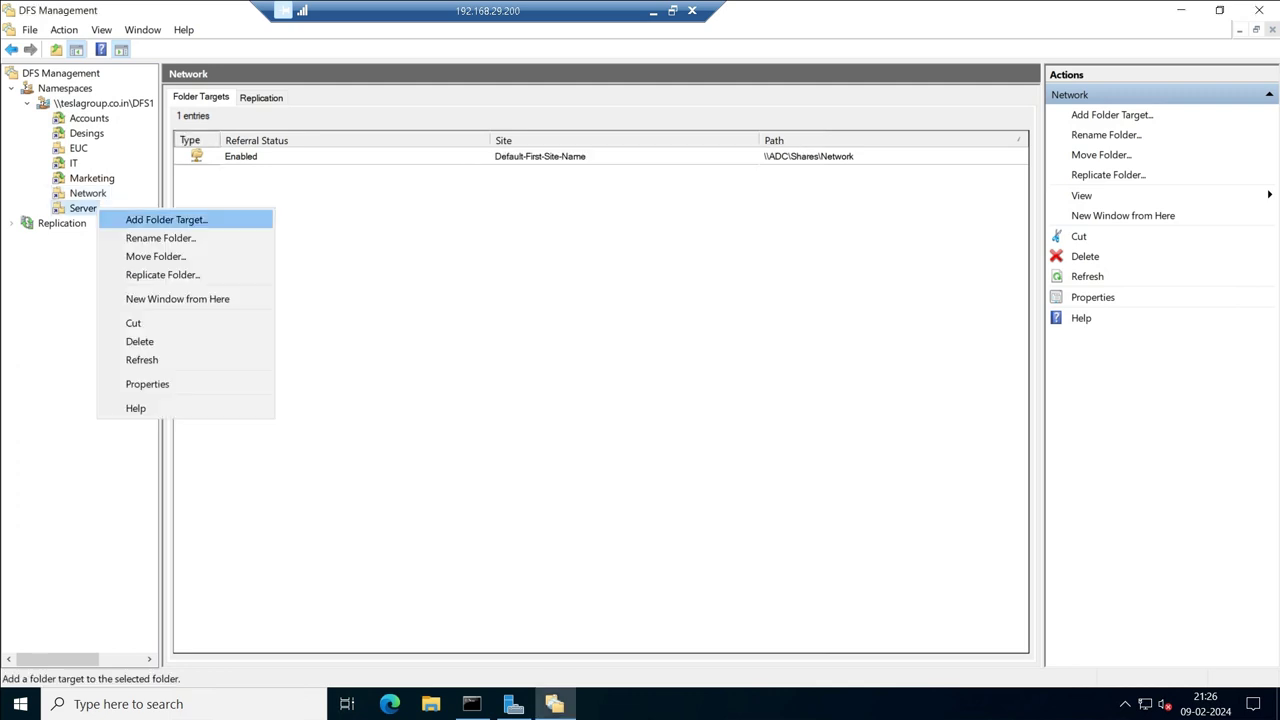
{"action": "key", "text": "Down"}
{"action": "key", "text": "Down"}
{"action": "key", "text": "Down"}
{"action": "key", "text": "Down"}
{"action": "key", "text": "Down"}
{"action": "key", "text": "Down"}
{"action": "key", "text": "Down"}
{"action": "key", "text": "Down"}
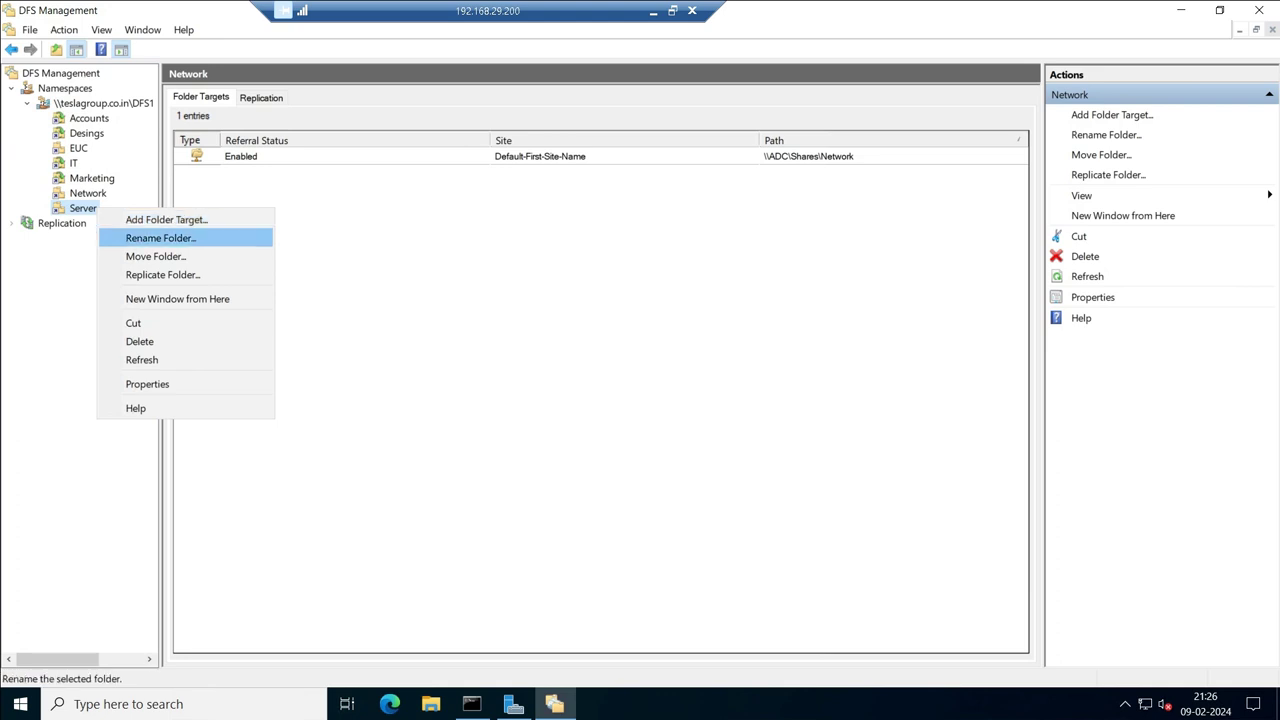
{"action": "key", "text": "Return"}
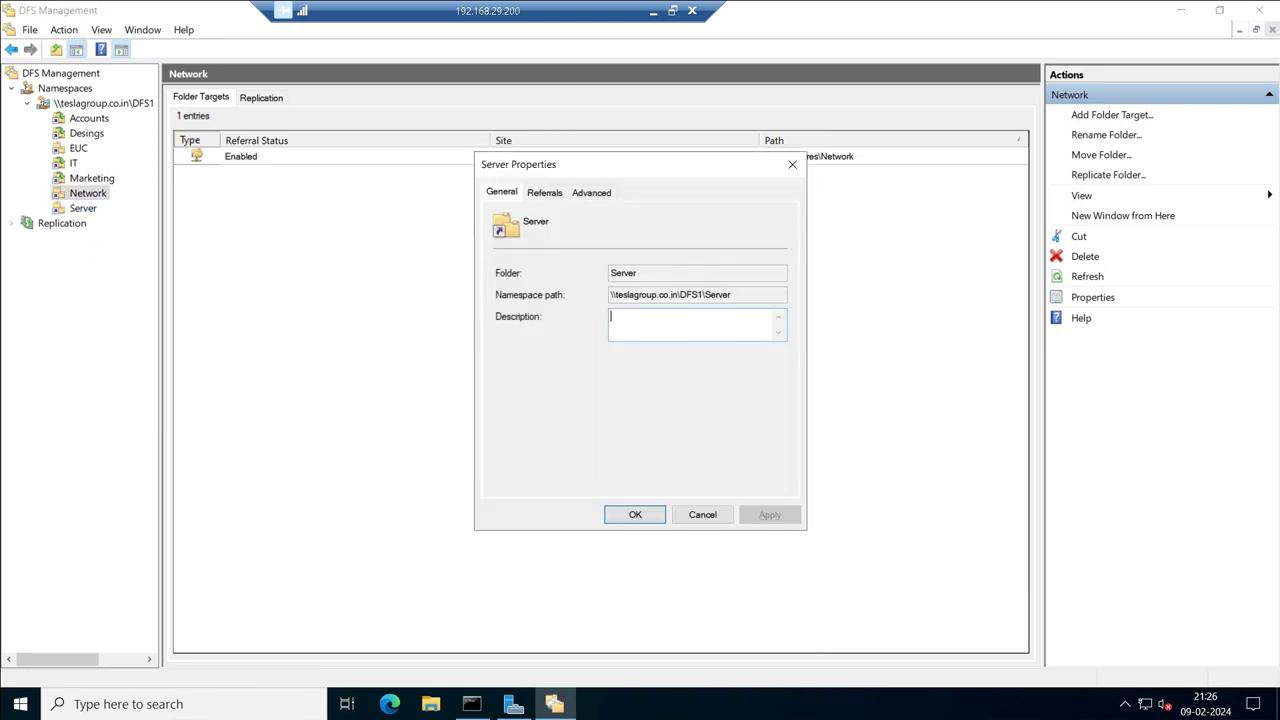
{"action": "key", "text": "ctrl+shift+Tab"}
{"action": "key", "text": "Down"}
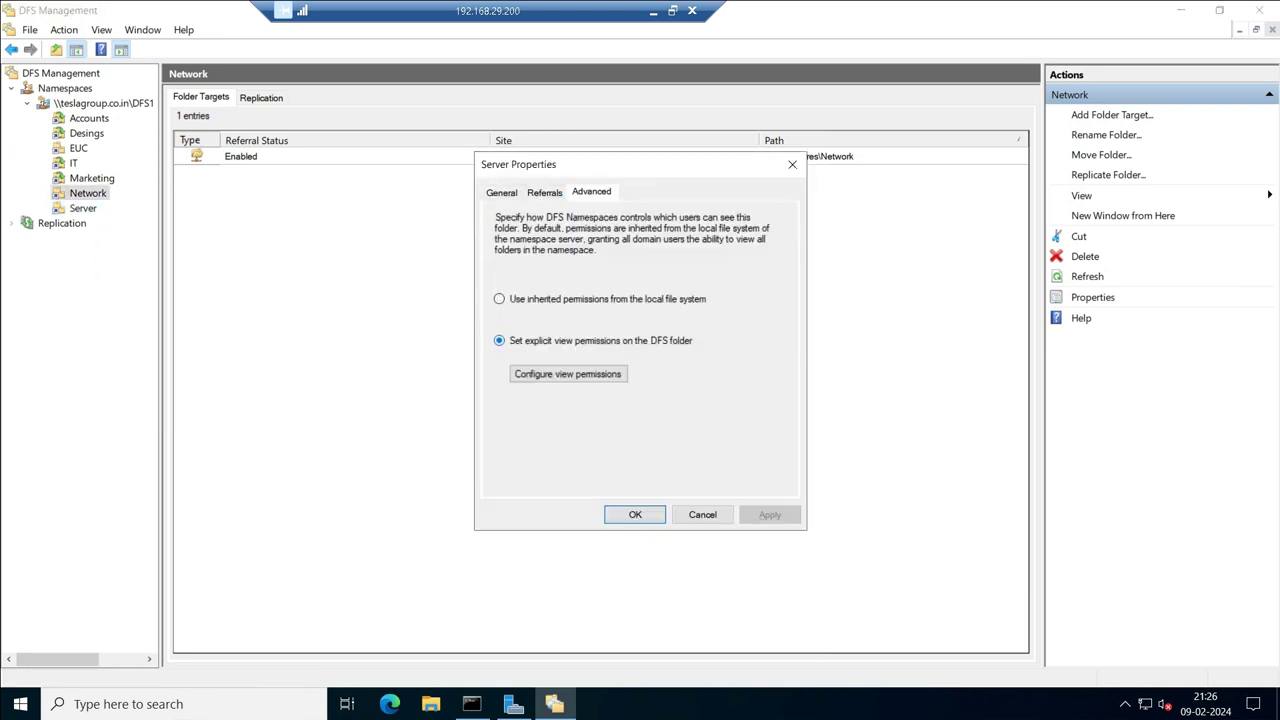
{"action": "key", "text": "Tab"}
Add the sf-servers group with Read access and apply the Server permissions.
{"action": "key", "text": "space"}
{"action": "key", "text": "Tab"}
{"action": "key", "text": "space"}
{"action": "type", "text": "s"}
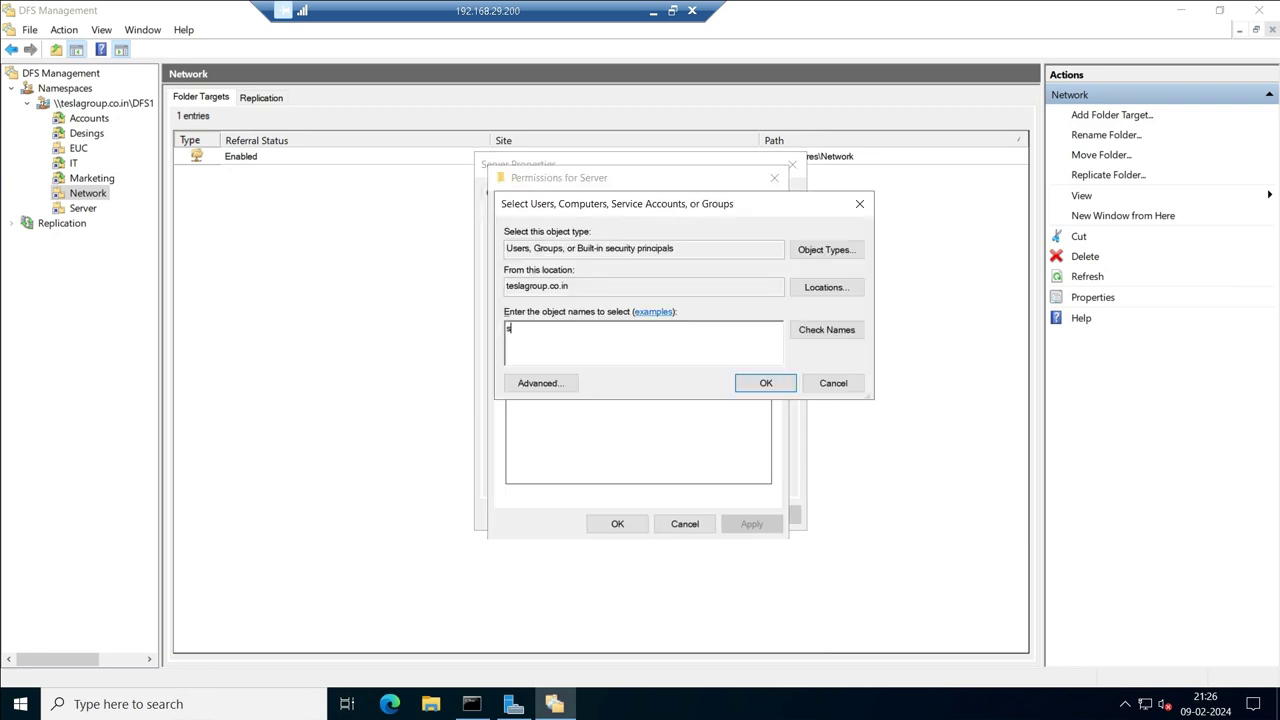
{"action": "type", "text": "f-ser"}
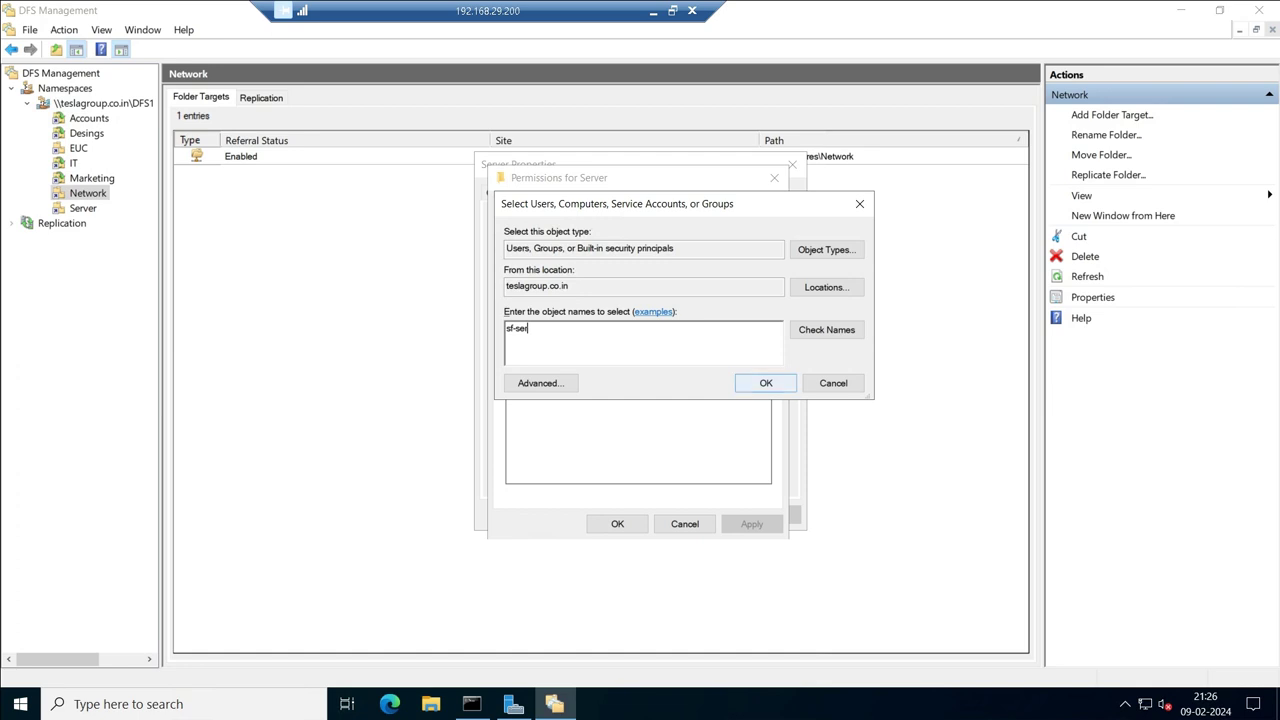
{"action": "key", "text": "Return"}
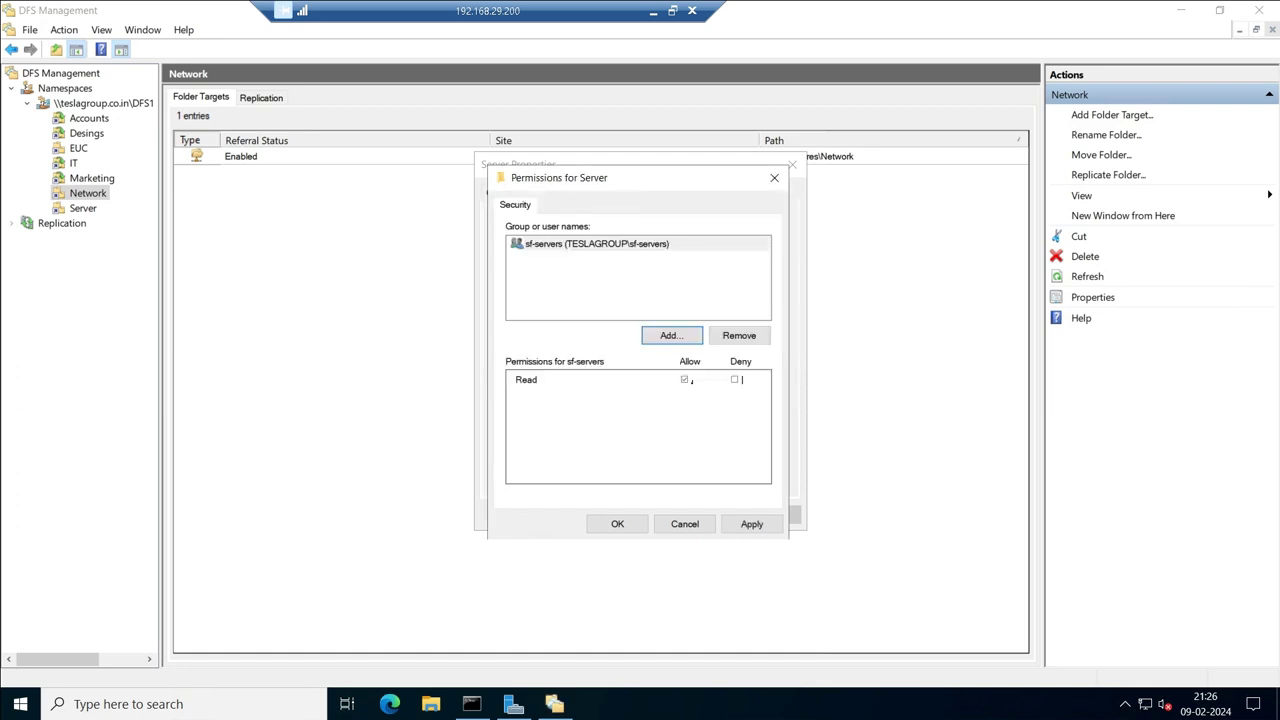
{"action": "left_click", "coordinate": [752, 524]}
{"action": "key", "text": "Return"}
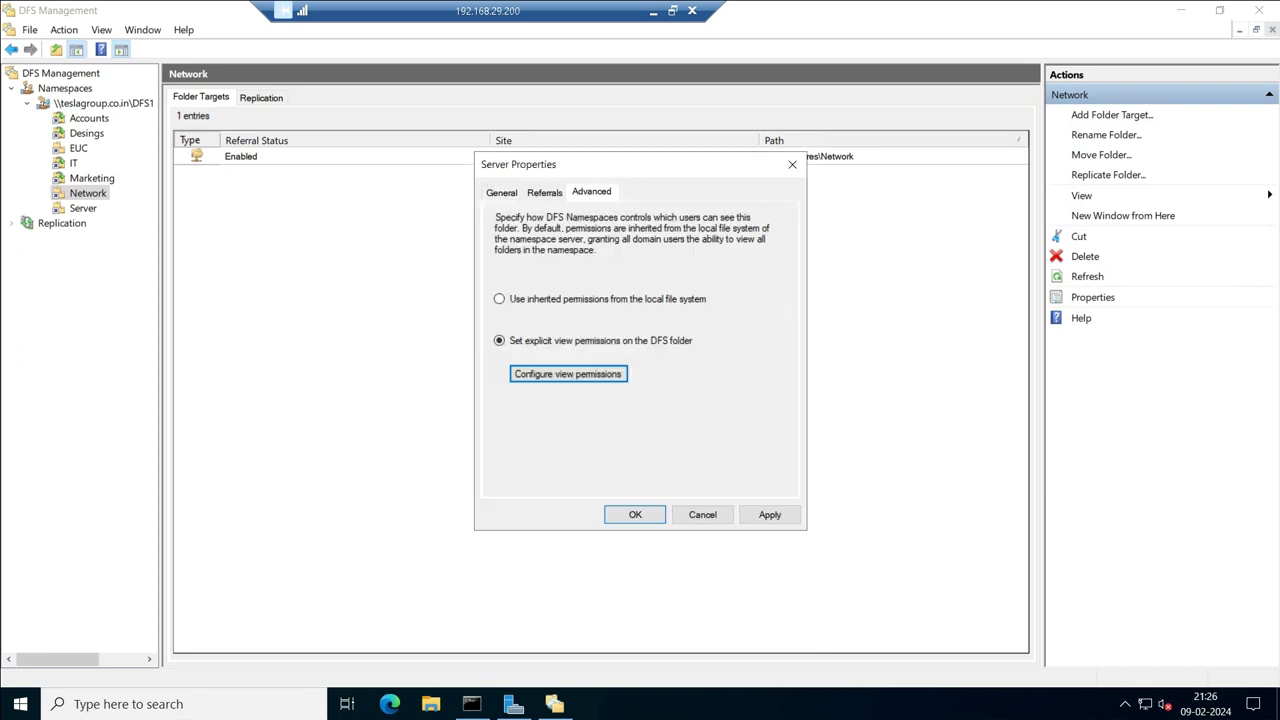
{"action": "left_click", "coordinate": [769, 514]}
{"action": "left_click", "coordinate": [634, 514]}
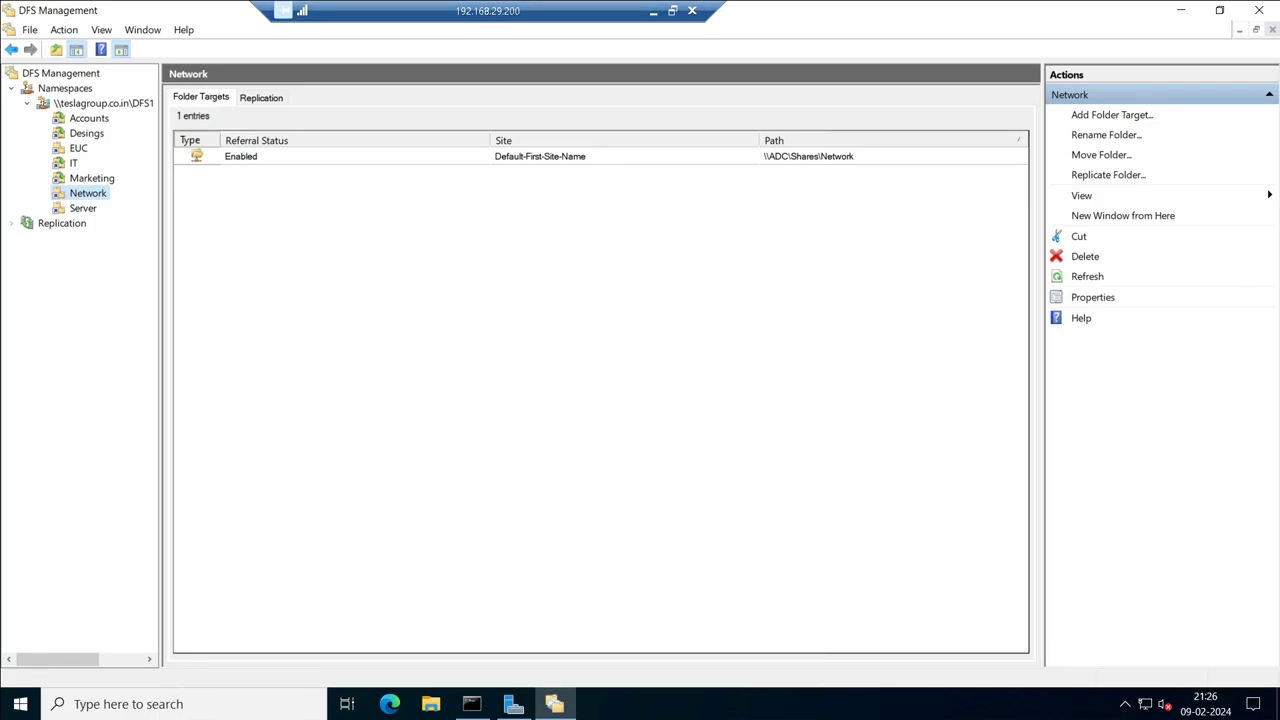
Switch to the 192.168.29.201 remote session and close its open S: share window.
{"action": "left_click", "coordinate": [653, 11]}
{"action": "mouse_move", "coordinate": [880, 700]}
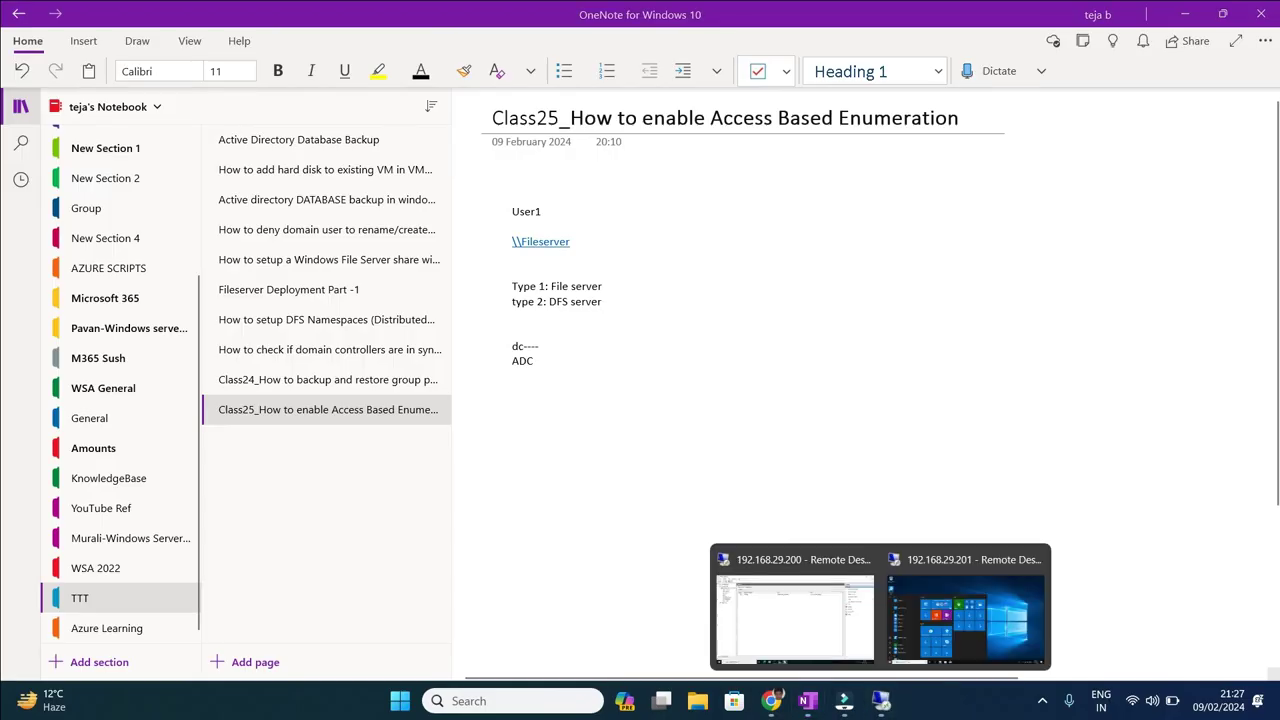
{"action": "left_click", "coordinate": [966, 610]}
{"action": "key", "text": "Escape"}
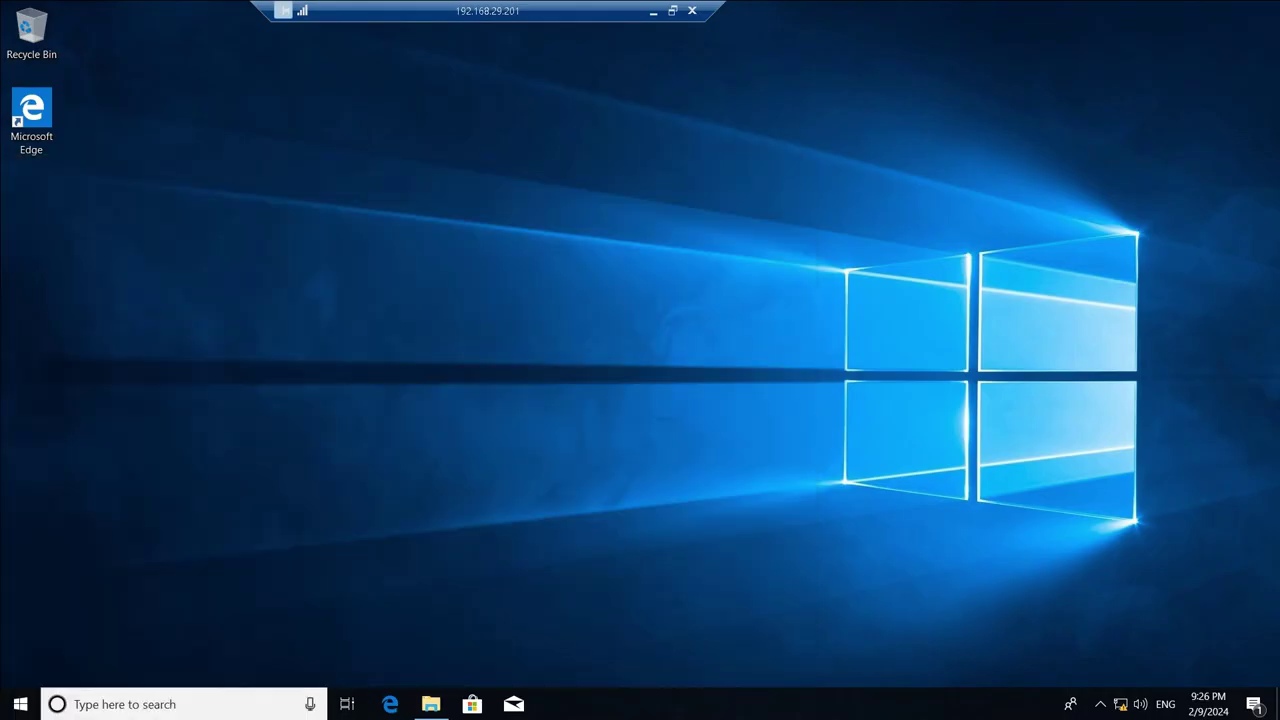
{"action": "key", "text": "alt+Tab"}
{"action": "left_click", "coordinate": [1095, 113]}
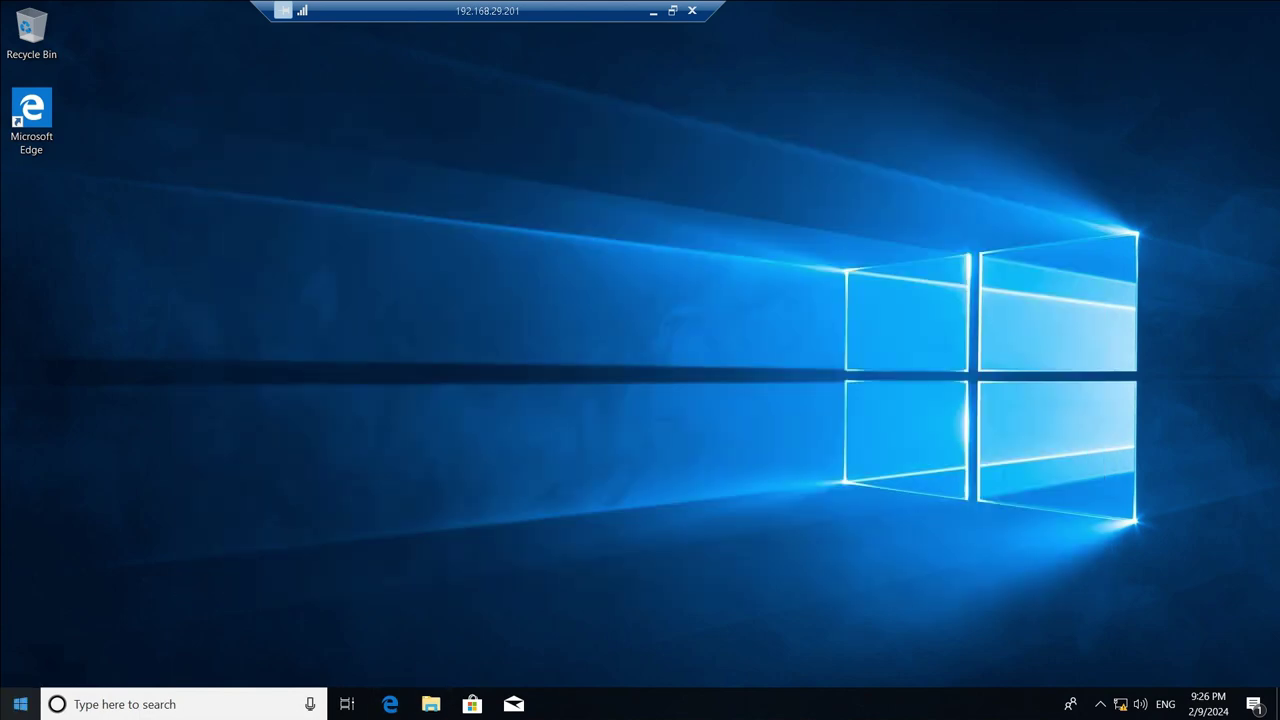
Open Company share drive (S:) from This PC to check all seven department folders.
{"action": "left_click", "coordinate": [20, 704]}
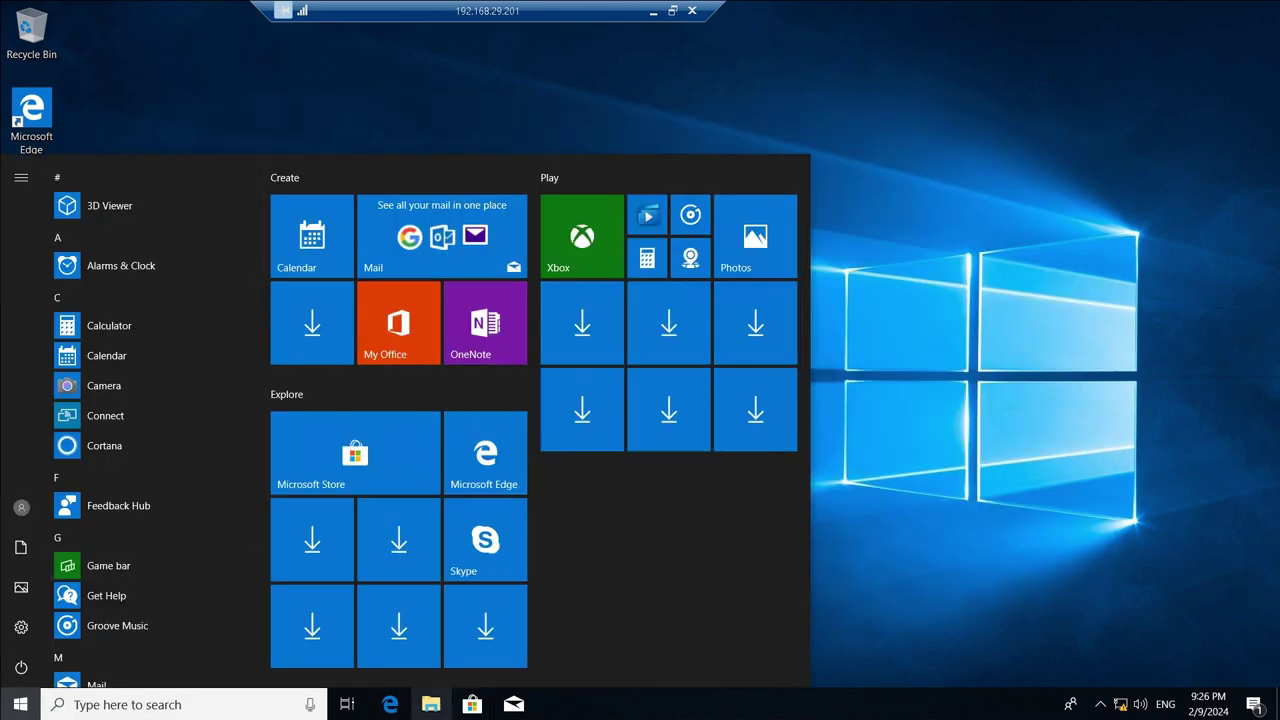
{"action": "left_click", "coordinate": [431, 704]}
{"action": "left_click", "coordinate": [230, 371]}
{"action": "double_click", "coordinate": [400, 450]}
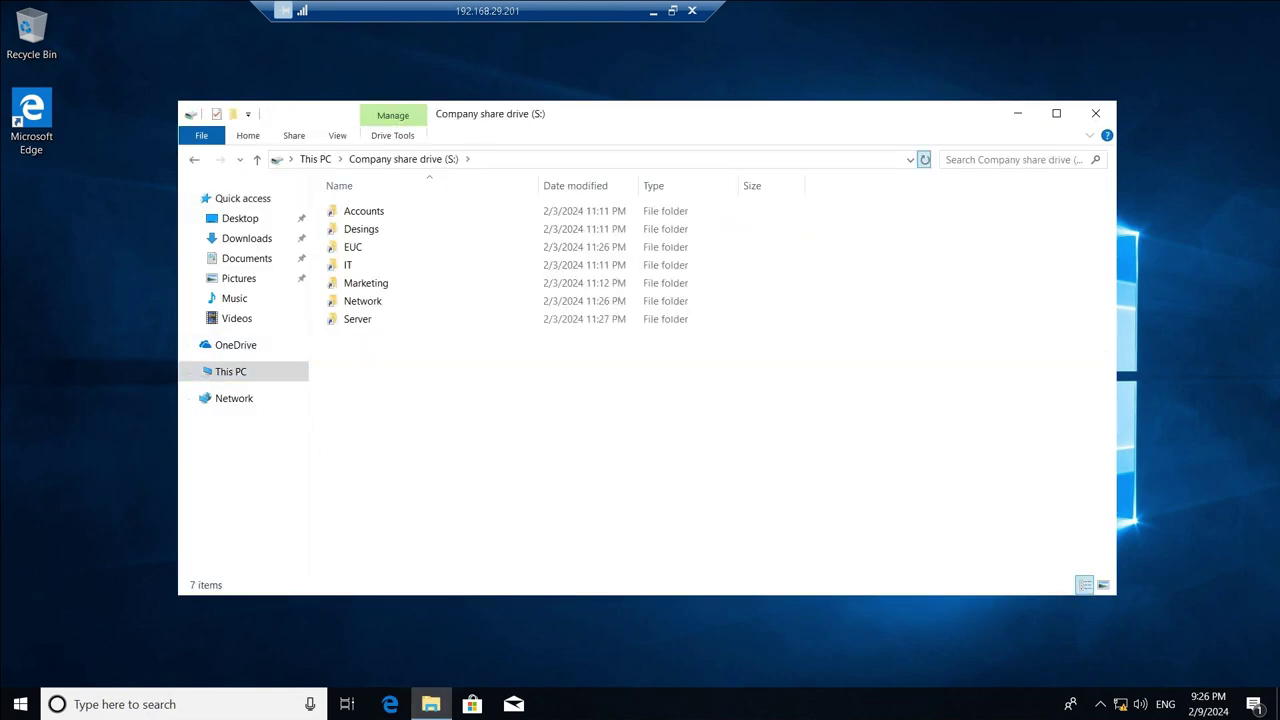
{"action": "key", "text": "super+d"}
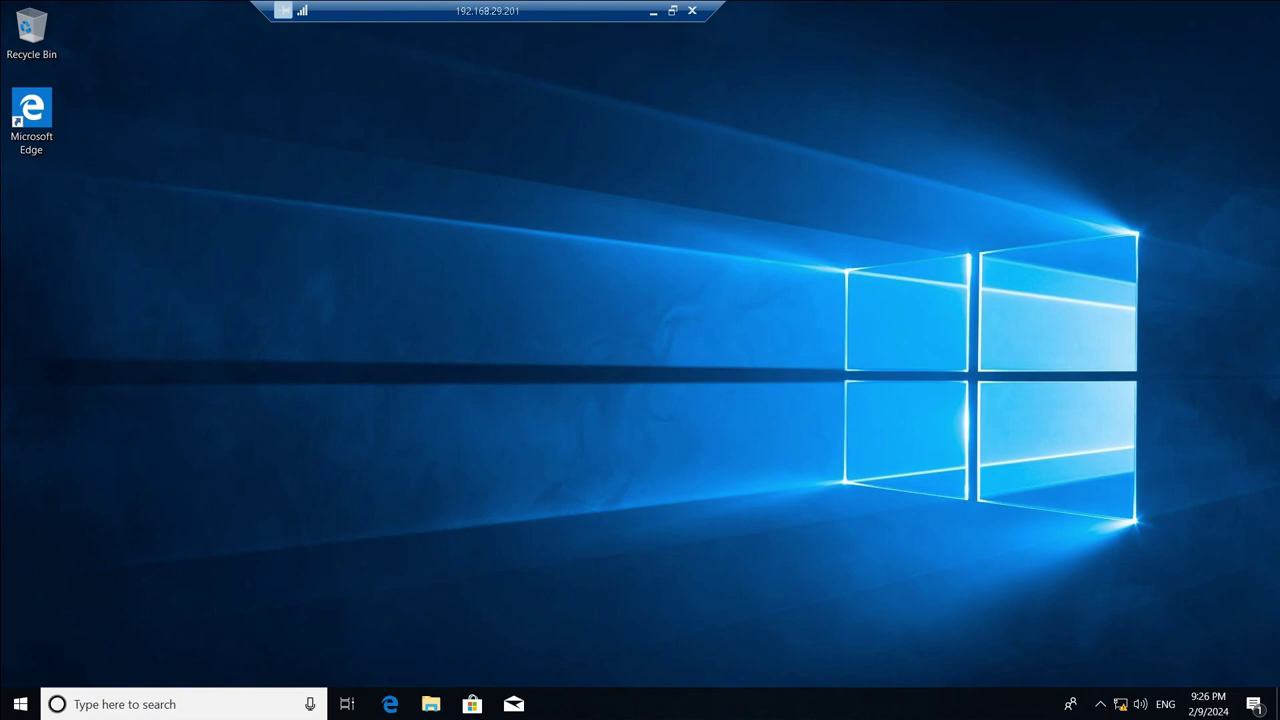
Sign out of the 192.168.29.201 session from the Start menu.
{"action": "left_click", "coordinate": [20, 704]}
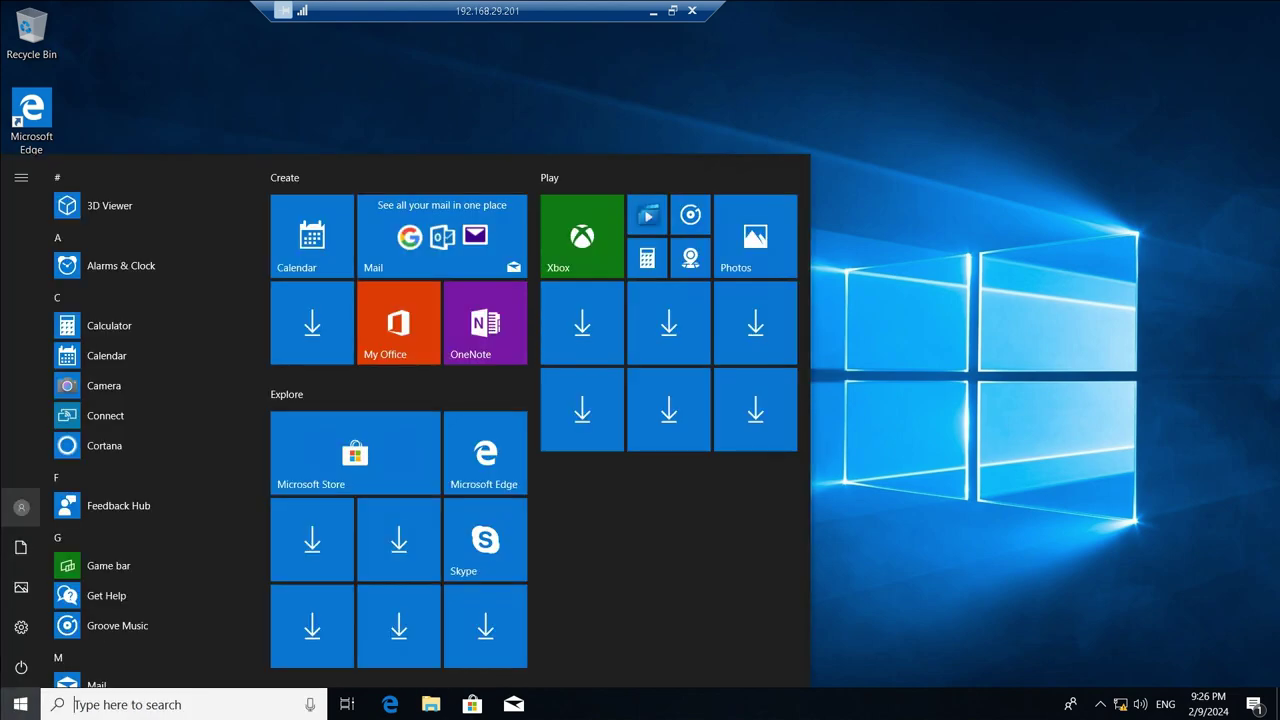
{"action": "left_click", "coordinate": [21, 507]}
{"action": "left_click", "coordinate": [31, 461]}
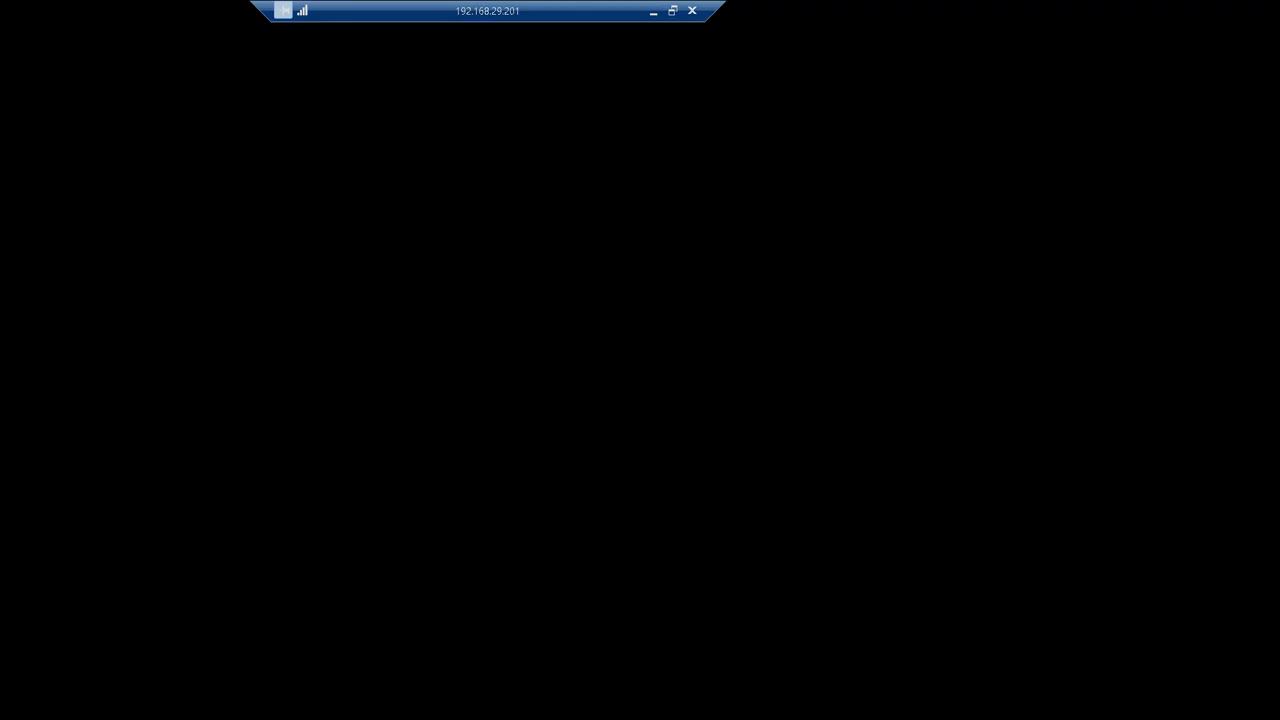
Run mstsc, sign in to 192.168.29.201 with the test user's password, and accept the certificate.
{"action": "key", "text": "super+r"}
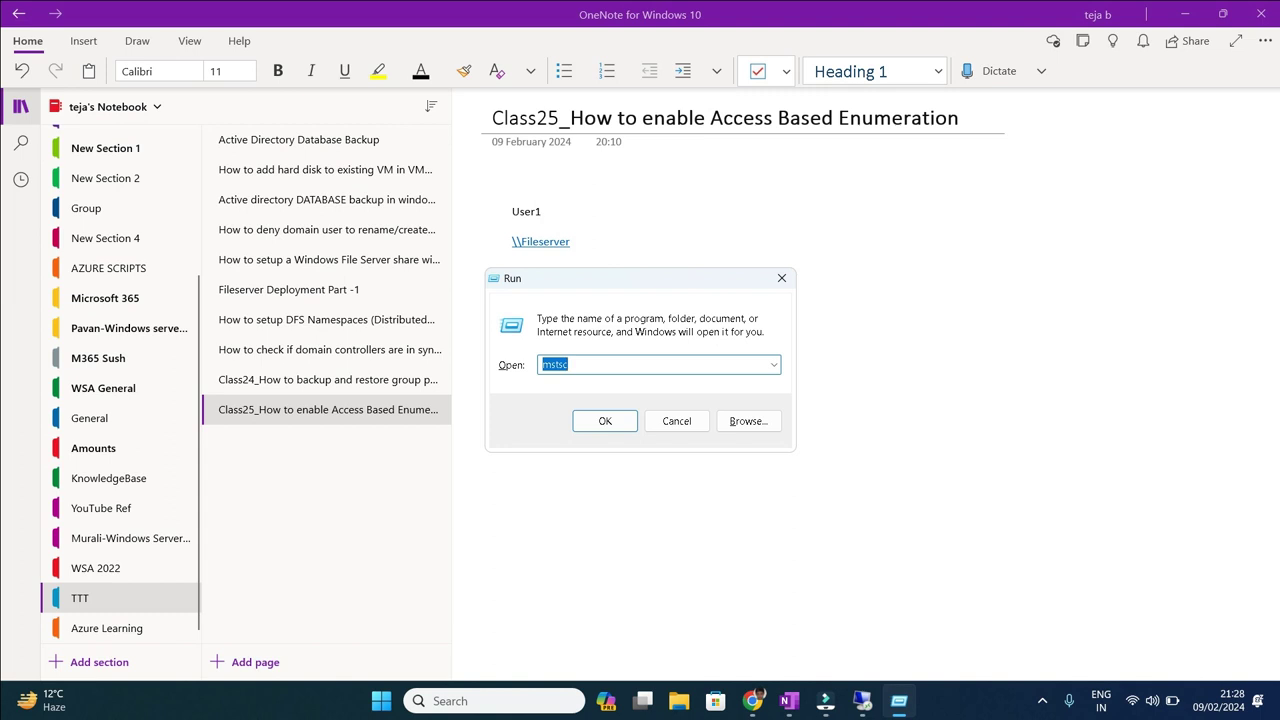
{"action": "key", "text": "Return"}
{"action": "key", "text": "Return"}
{"action": "type", "text": "Pa$$w0rd1"}
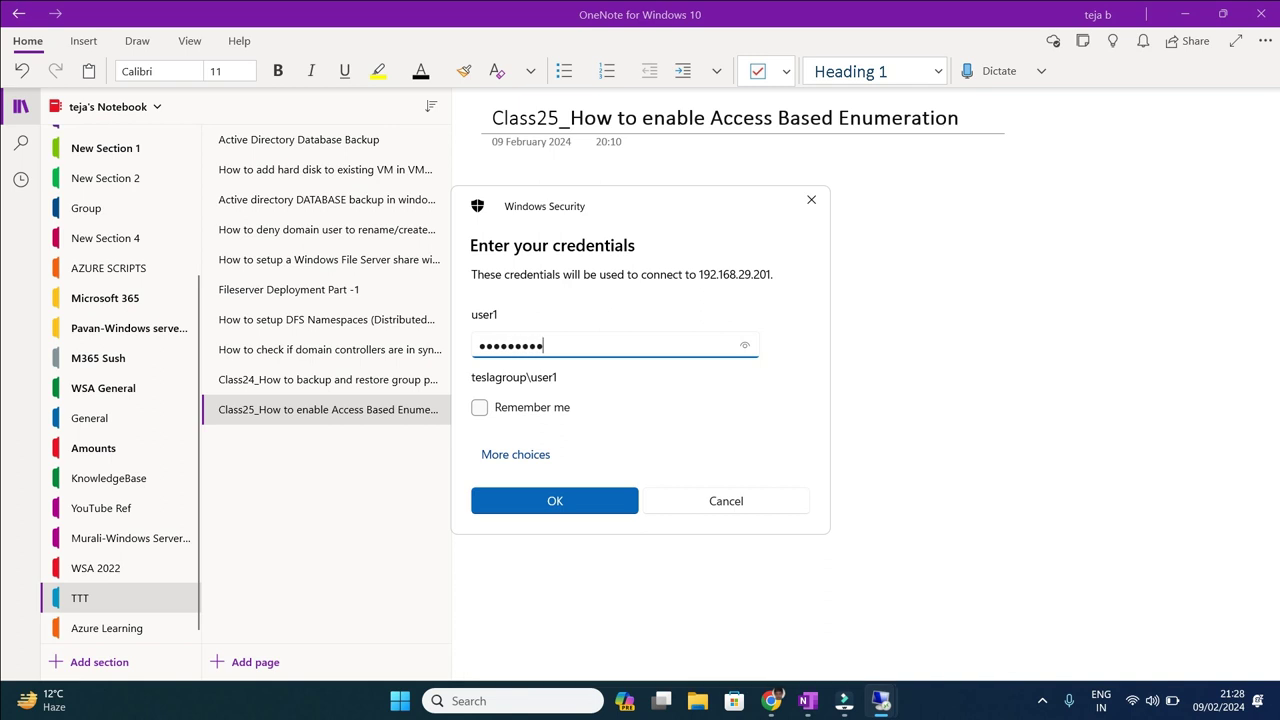
{"action": "key", "text": "Return"}
{"action": "key", "text": "Left"}
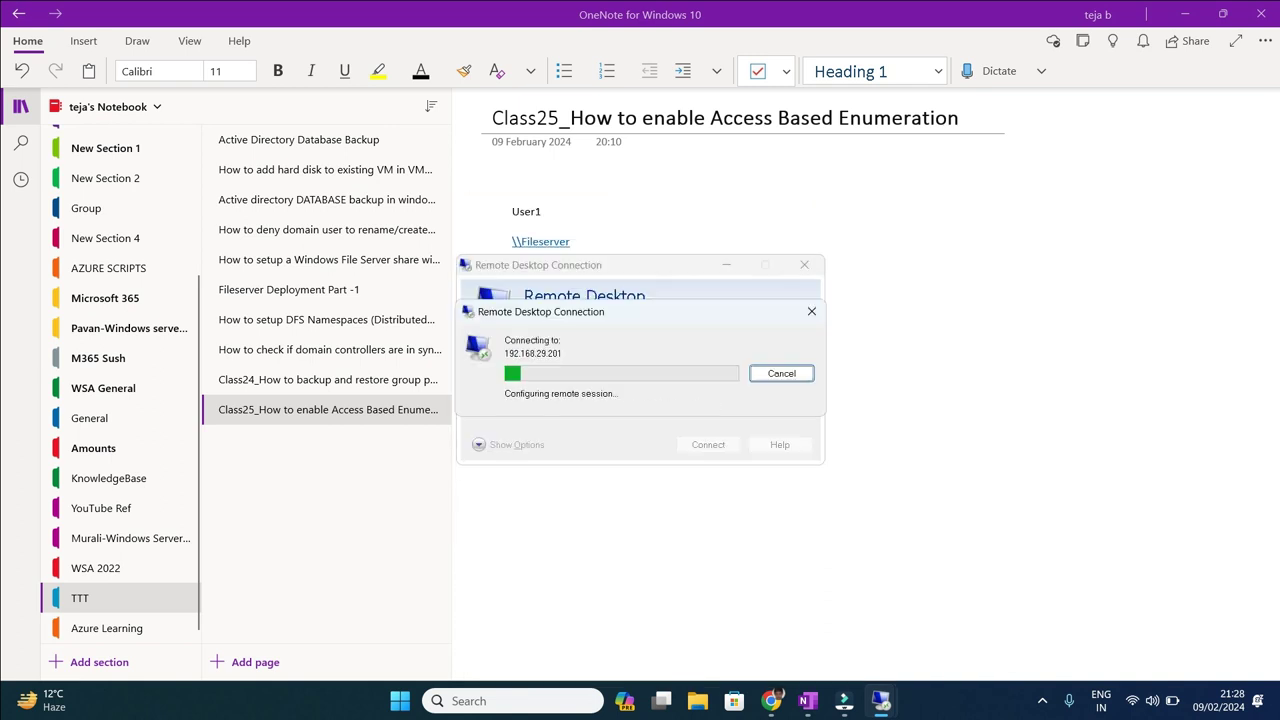
{"action": "key", "text": "Return"}
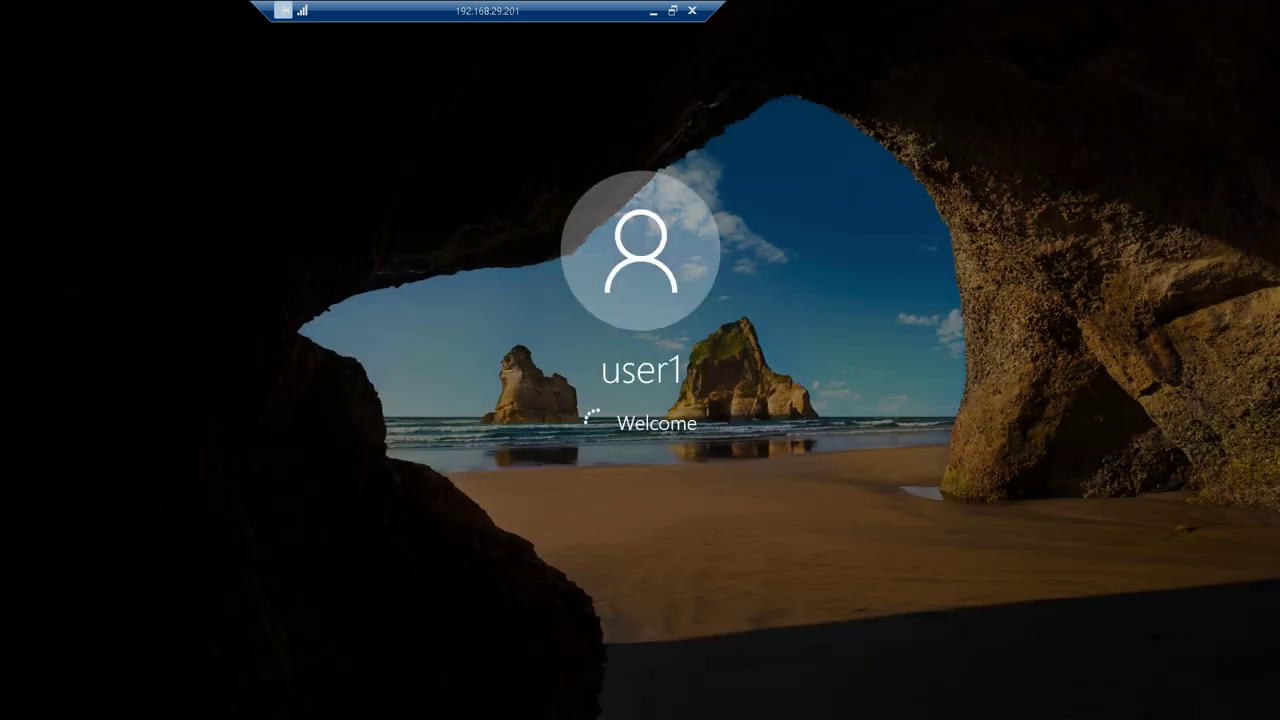
{"action": "key", "text": "super+e"}
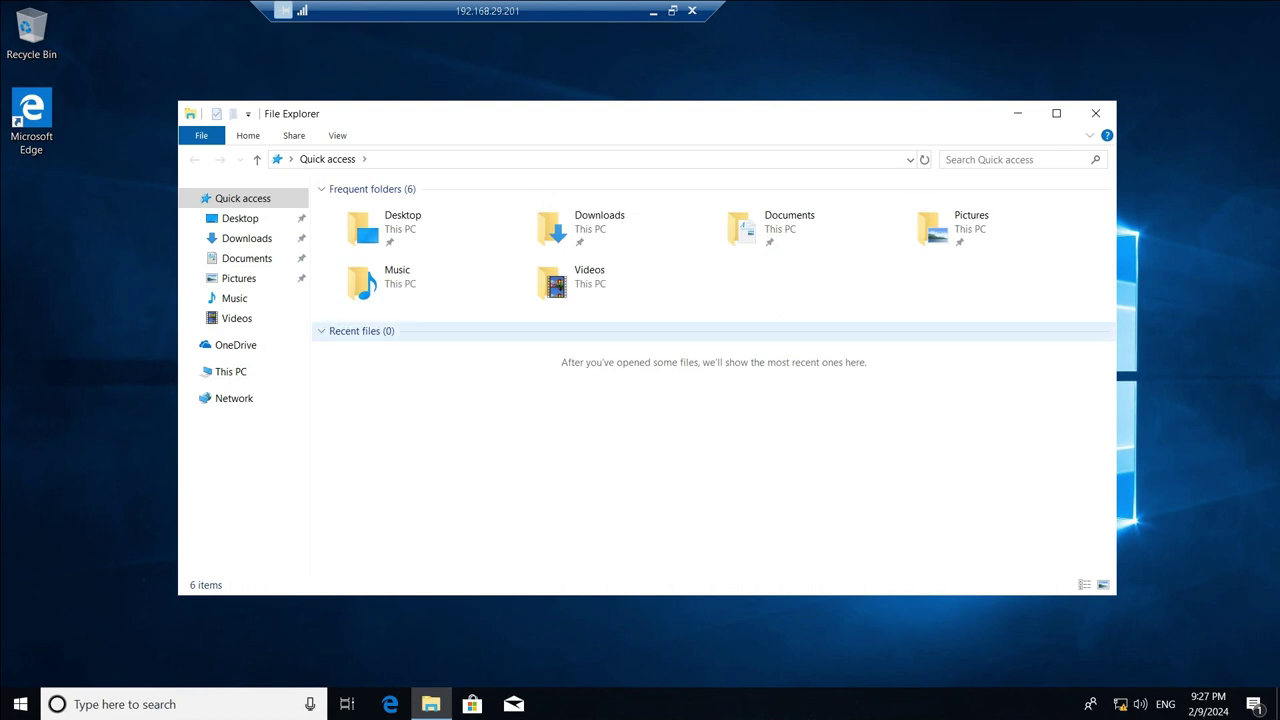
Open drive S:, confirm only Accounts is listed, browse its 14 items, and return to S:.
{"action": "left_click", "coordinate": [230, 371]}
{"action": "double_click", "coordinate": [425, 450]}
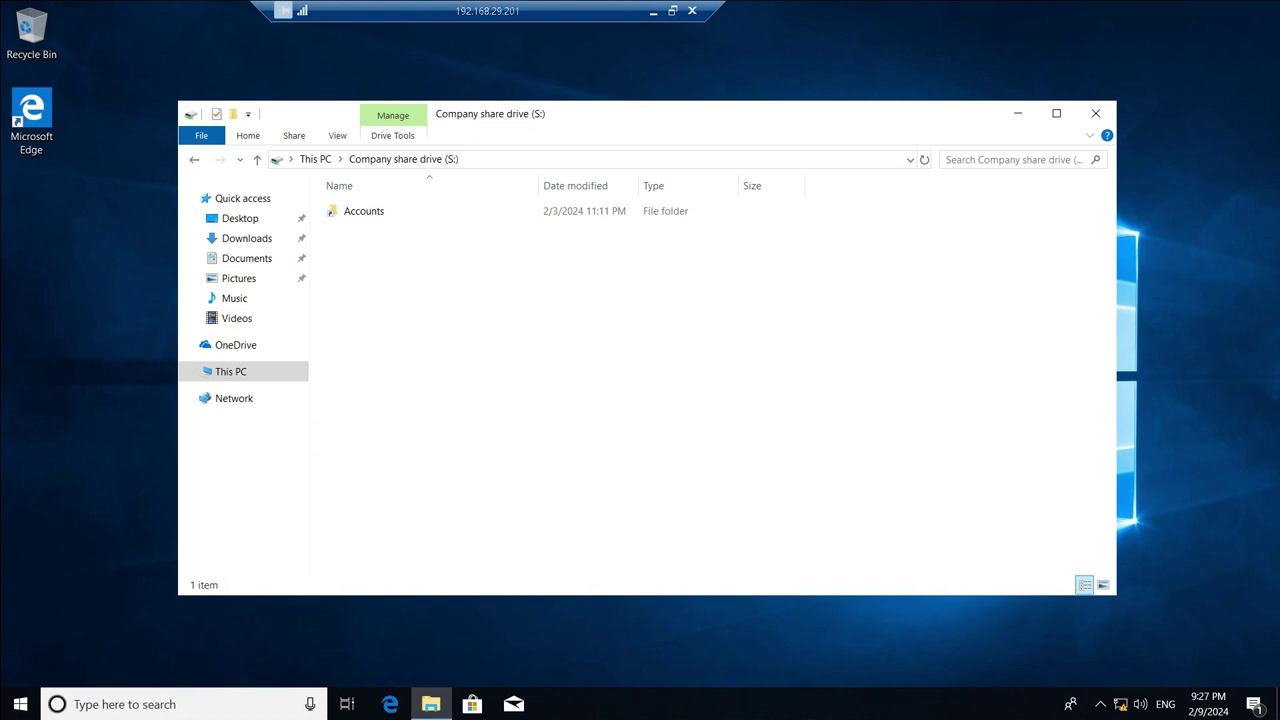
{"action": "left_click", "coordinate": [363, 211]}
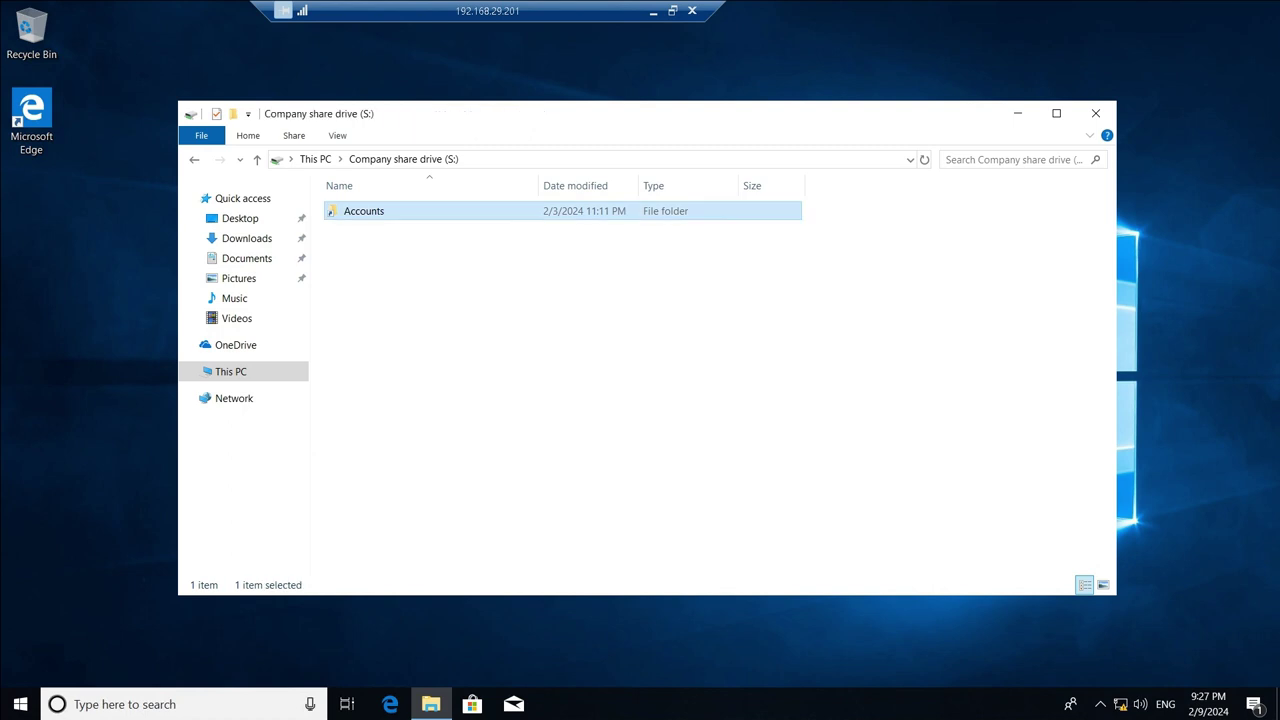
{"action": "key", "text": "Return"}
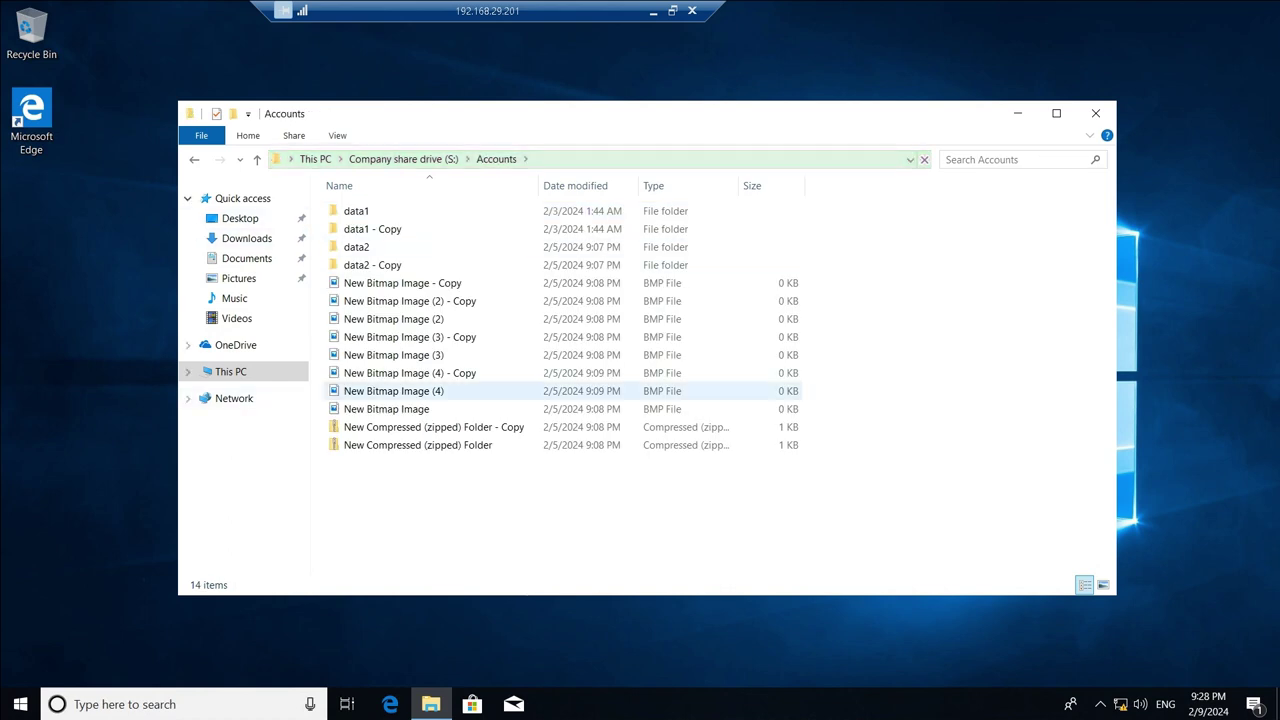
{"action": "key", "text": "alt+Up"}
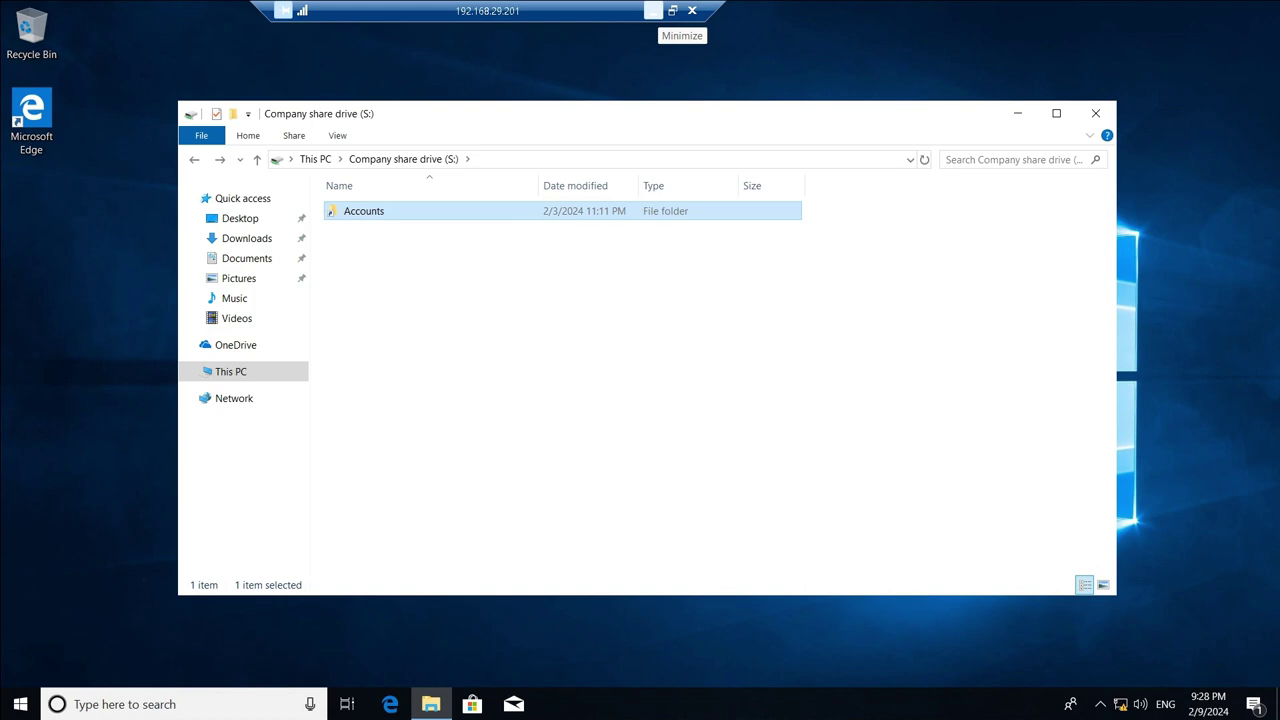
{"action": "key", "text": "F2"}
{"action": "left_click", "coordinate": [652, 10]}
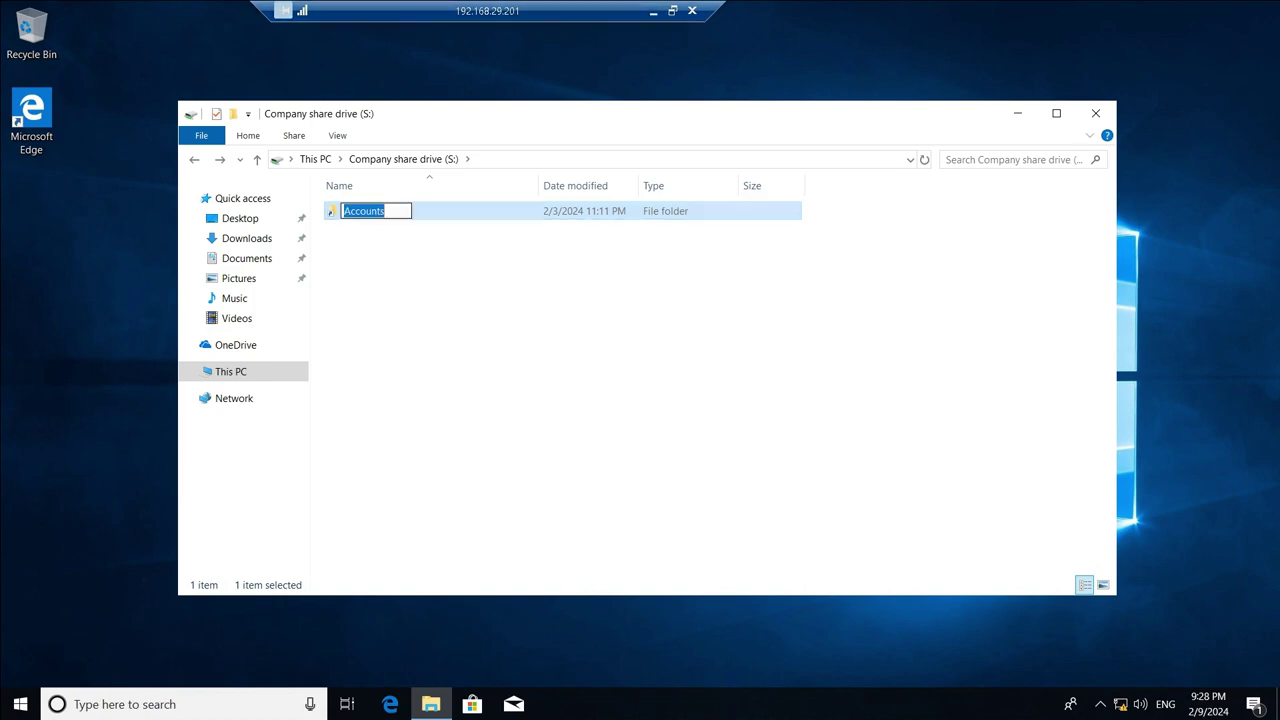